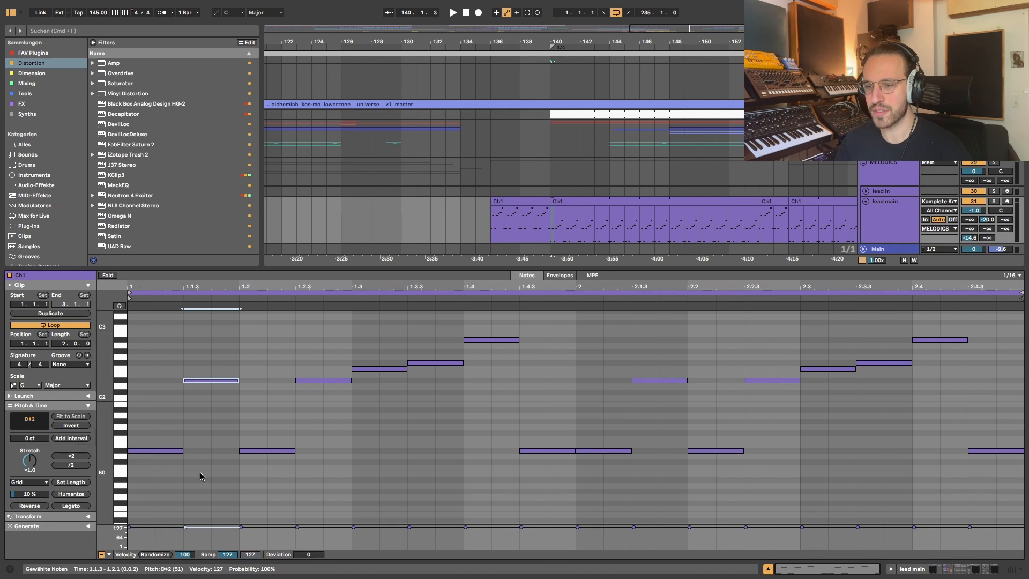
Solo the lead main track and play its melody clip from bar 140
left_click(994, 201)
key("space")
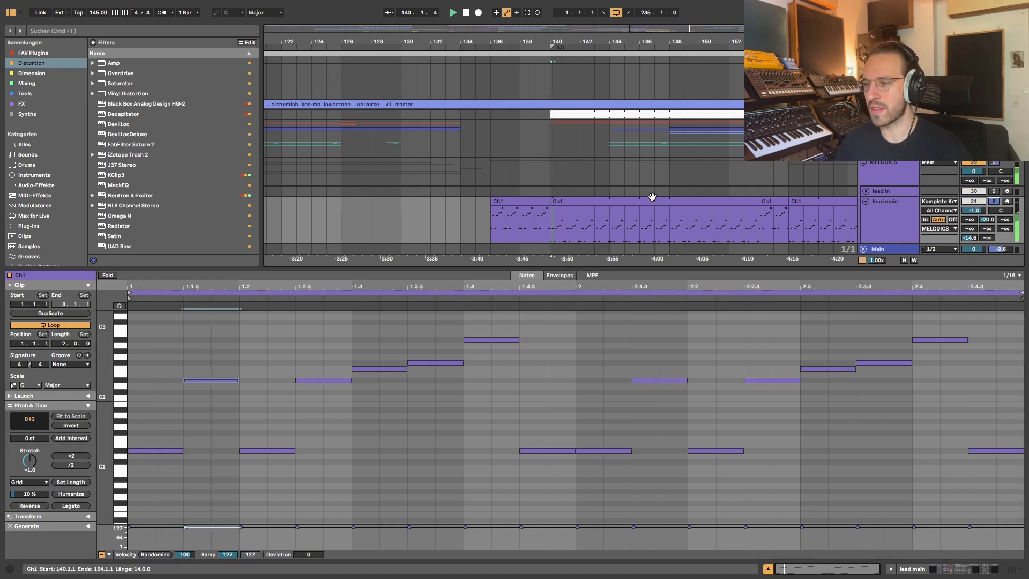
scroll(497, 364, "up", 2)
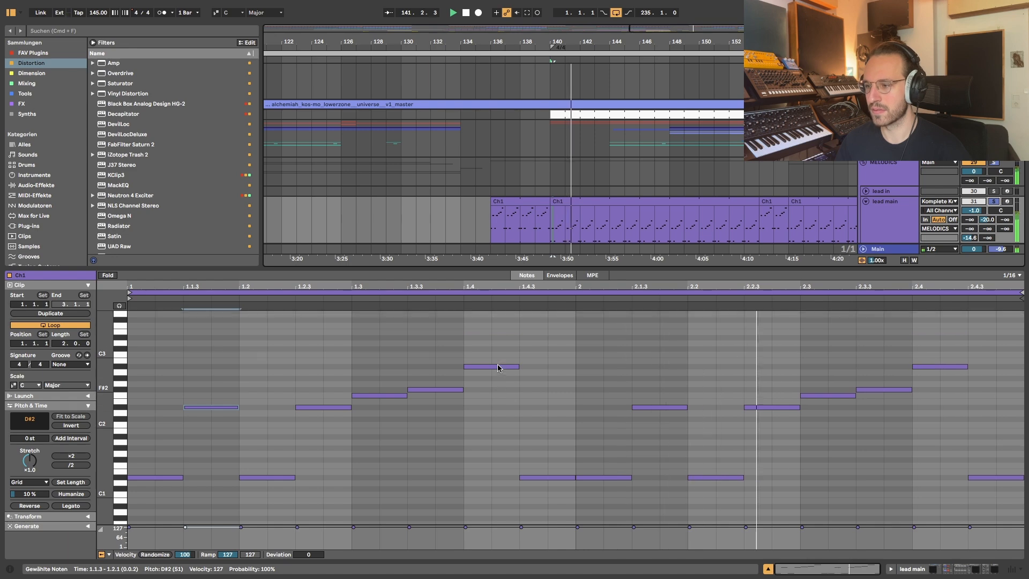
scroll(542, 361, "down", 3)
key("shift+Tab")
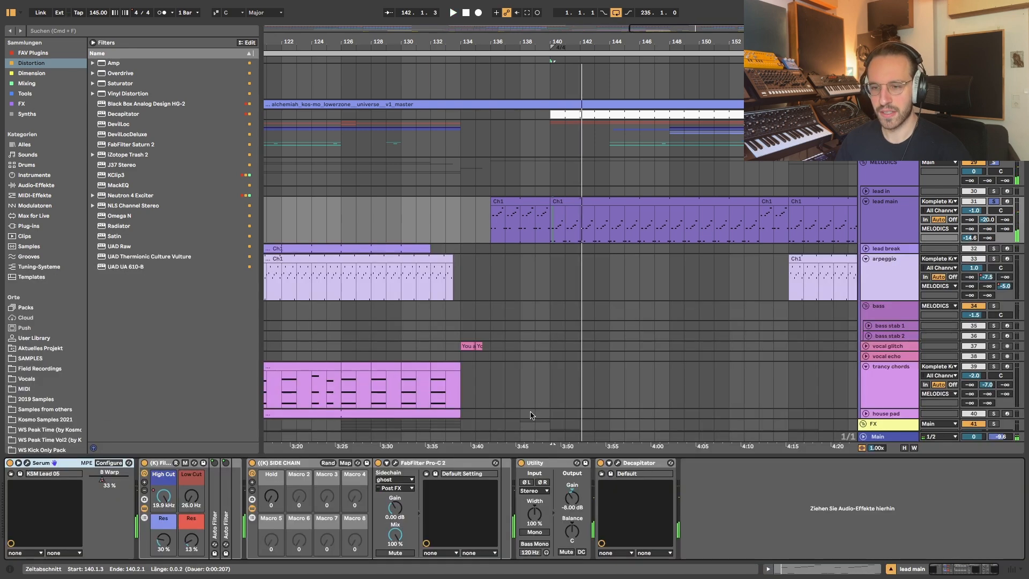
Highlight the opening octave notes and the rising notes in the first bar of the lead clip
key("shift+Tab")
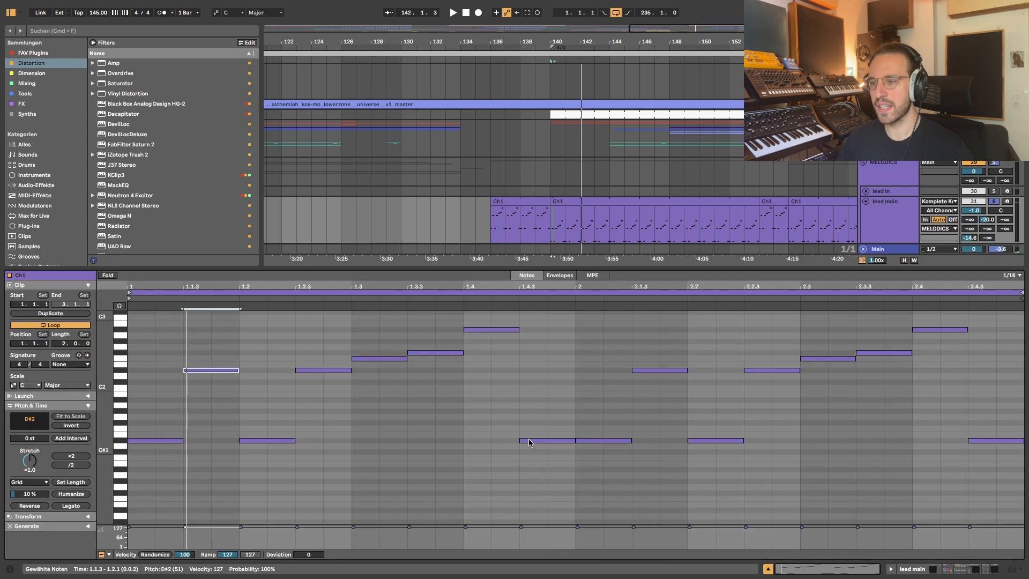
scroll(316, 434, "up", 1)
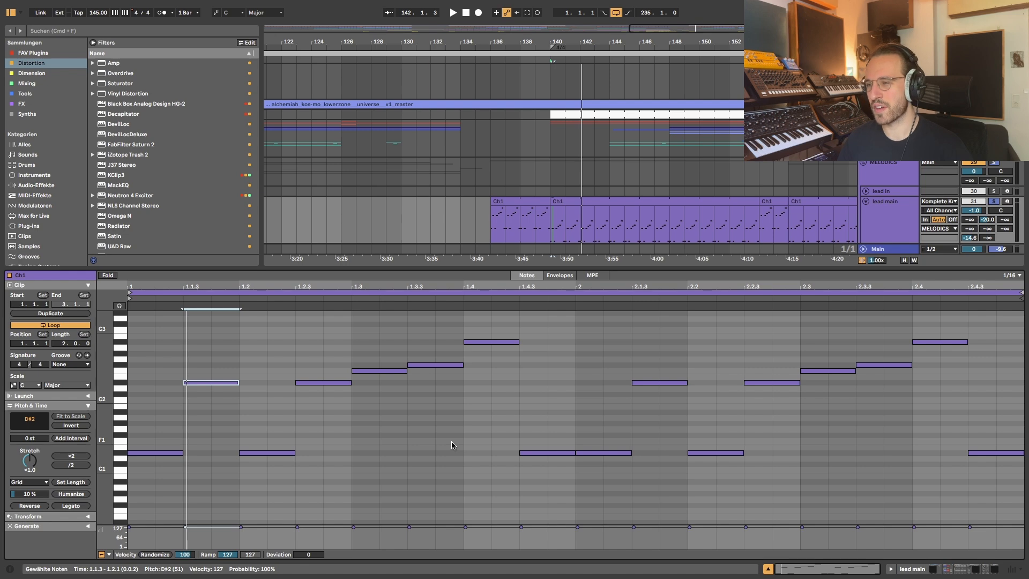
left_click_drag(222, 343, 125, 497)
left_click(357, 416)
left_click_drag(363, 339, 441, 413)
left_click(440, 412)
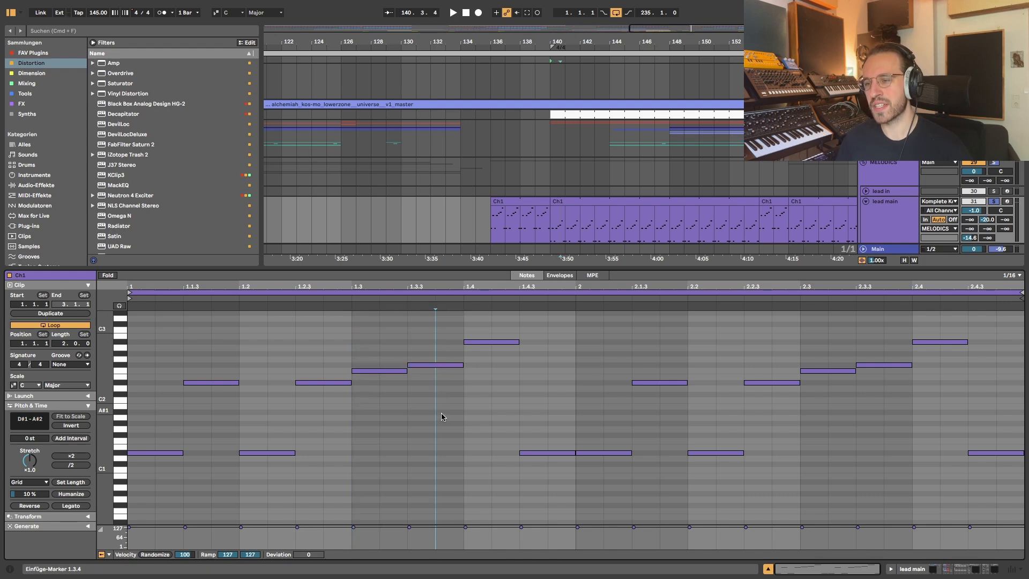
Shorten all notes of the lead clip to sixteenths and duplicate them to fill the gaps
left_click(291, 351)
key("super+a")
key("shift+Left")
key("super+d")
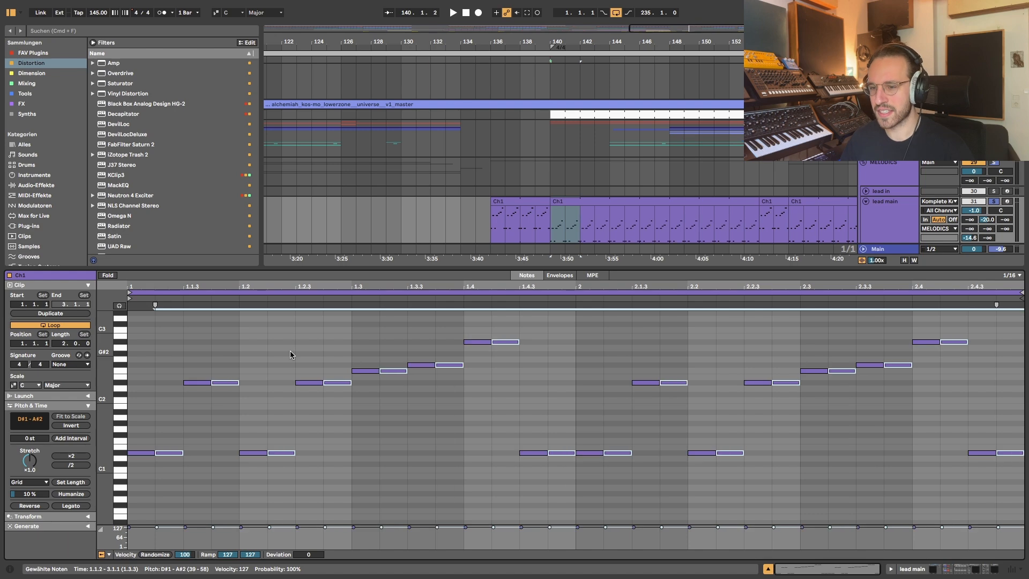
Try to alternate the opening D#1 and D#2 sixteenths by shifting notes one sixteenth earlier or later
left_click(194, 353)
left_click(197, 382)
left_click_drag(197, 382, 170, 382)
left_click_drag(168, 452, 196, 453)
left_click_drag(286, 455, 293, 456)
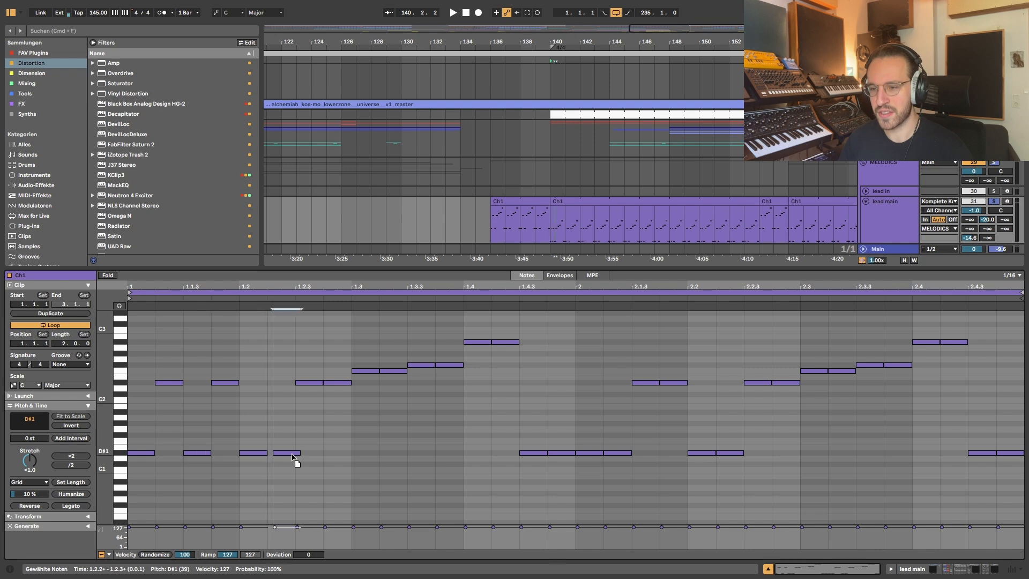
Undo the note shifts, the duplication and the shortening in the lead clip
key("super+z")
key("super+z")
key("super+z")
key("super+z")
key("super+z")
key("super+z")
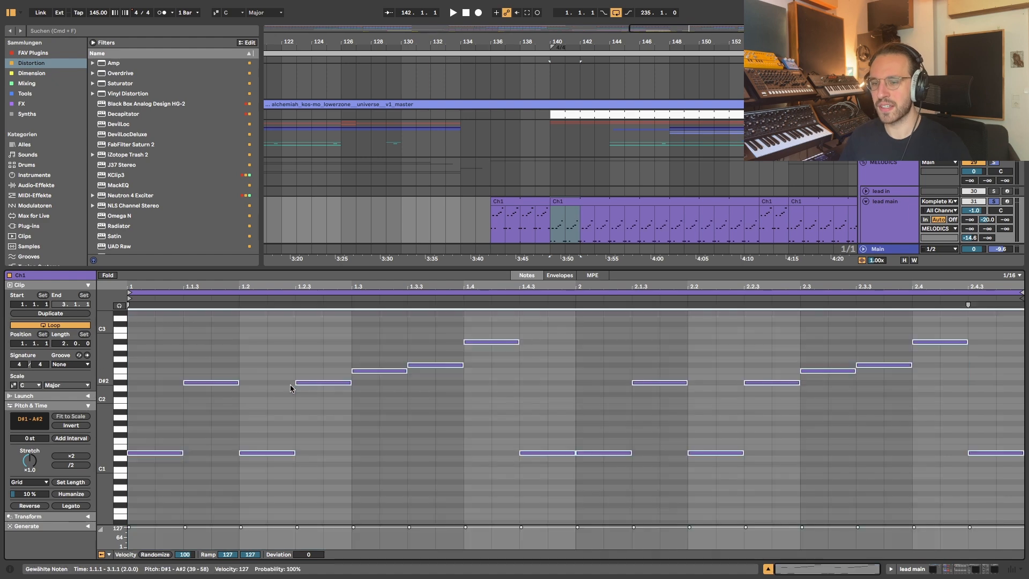
Select the lead main clip starting at bar 140 and listen to its melody
left_click(571, 204)
key("space")
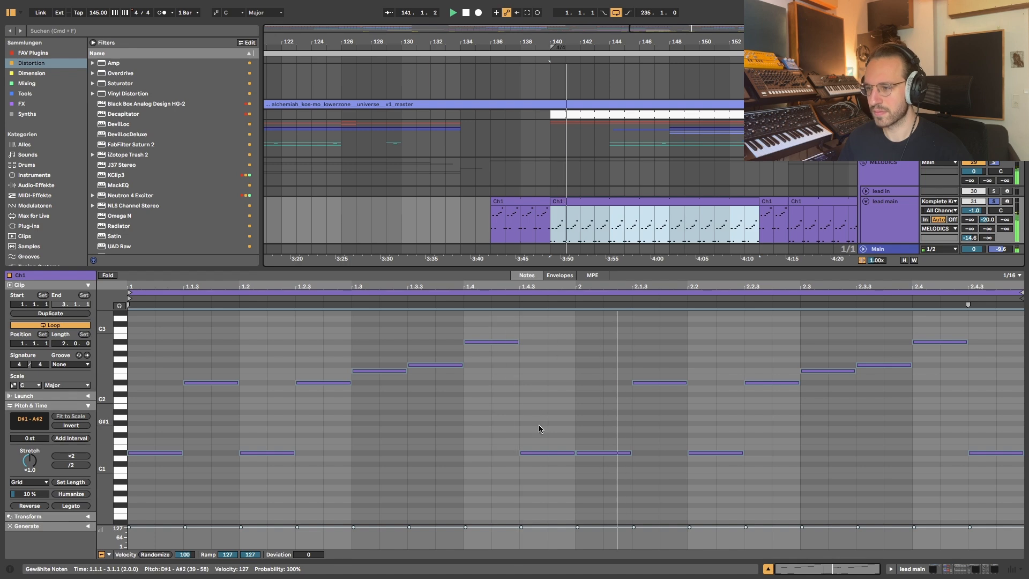
scroll(538, 424, "up", 2)
left_click(413, 419)
key("space")
Enlarge the piano roll keys and select the D#1 and D#2 octave pairs on the first two beats
scroll(346, 403, "down", 1)
mouse_move(105, 390)
left_mouse_down()
mouse_move(134, 390)
mouse_move(110, 390)
left_mouse_up()
scroll(314, 414, "down", 3)
left_click_drag(210, 332, 97, 504)
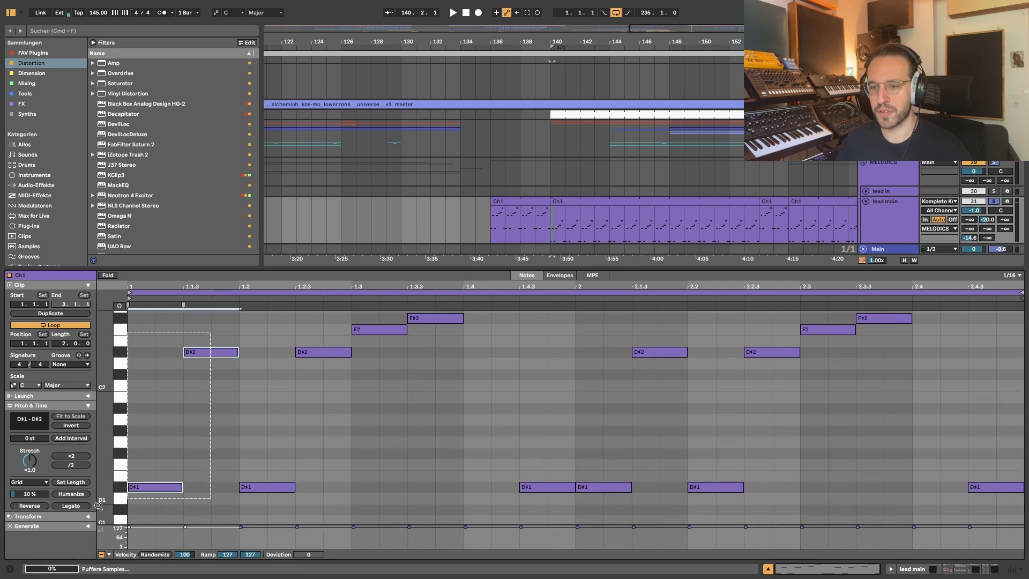
left_click_drag(261, 512, 321, 337)
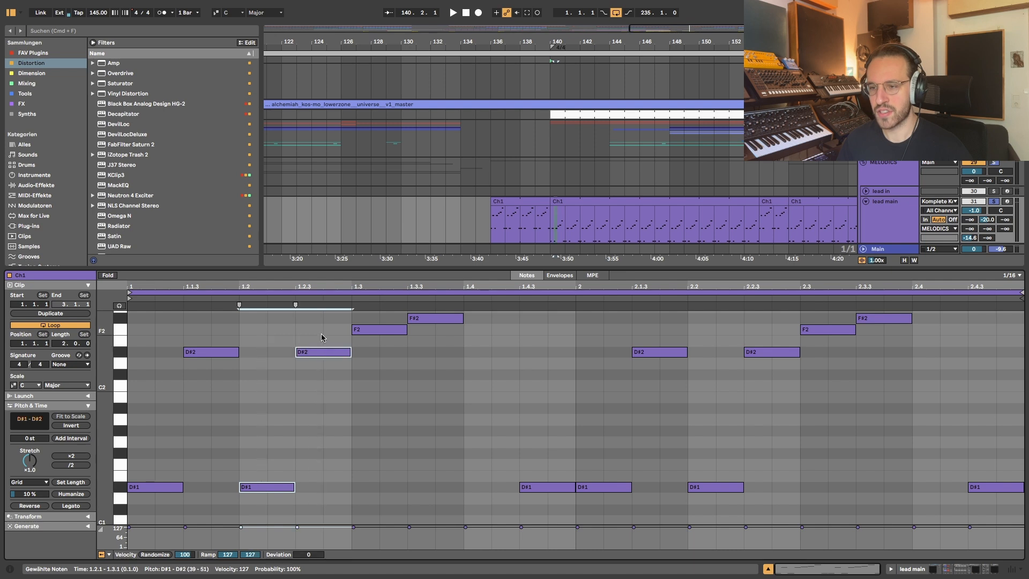
Examine the ascending D#2, F2, F#2 and A#2 notes in the first bar one by one
scroll(306, 364, "up", 4)
left_click(332, 399)
left_click(365, 409)
left_click(433, 397)
left_click(483, 352)
scroll(483, 352, "down", 2)
scroll(482, 359, "down", 1)
scroll(466, 396, "up", 4)
left_click(352, 465)
left_click(412, 449)
left_click(488, 401)
scroll(493, 397, "down", 2)
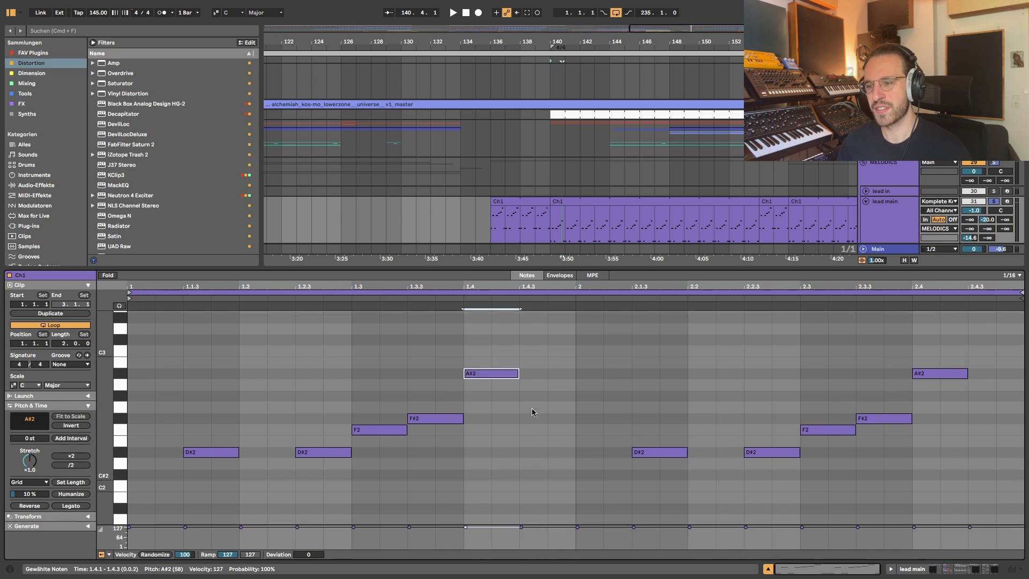
Review the low and high notes of the two-bar pattern and shrink the piano roll keys again
scroll(531, 411, "down", 4)
scroll(531, 407, "up", 2)
left_click(375, 383)
scroll(508, 435, "down", 1)
left_click(546, 396)
scroll(545, 396, "up", 3)
scroll(545, 395, "down", 7)
scroll(546, 396, "up", 2)
left_click_drag(106, 371, 83, 370)
scroll(333, 351, "up", 2)
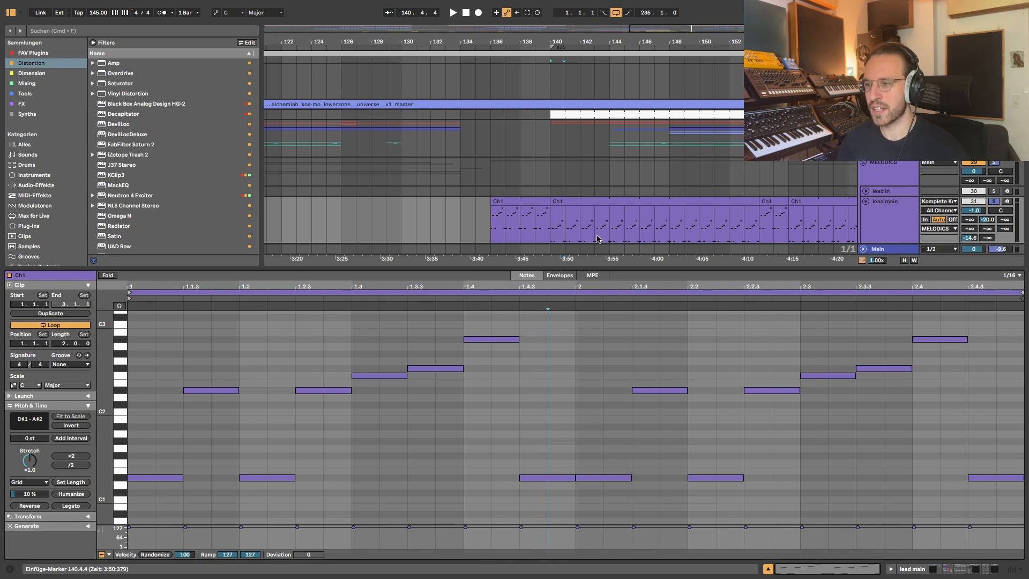
Open the Serum instrument of the lead main track and place its window over the arrangement, clear of the track mixer
key("shift+Tab")
left_click(559, 203)
left_click(29, 463)
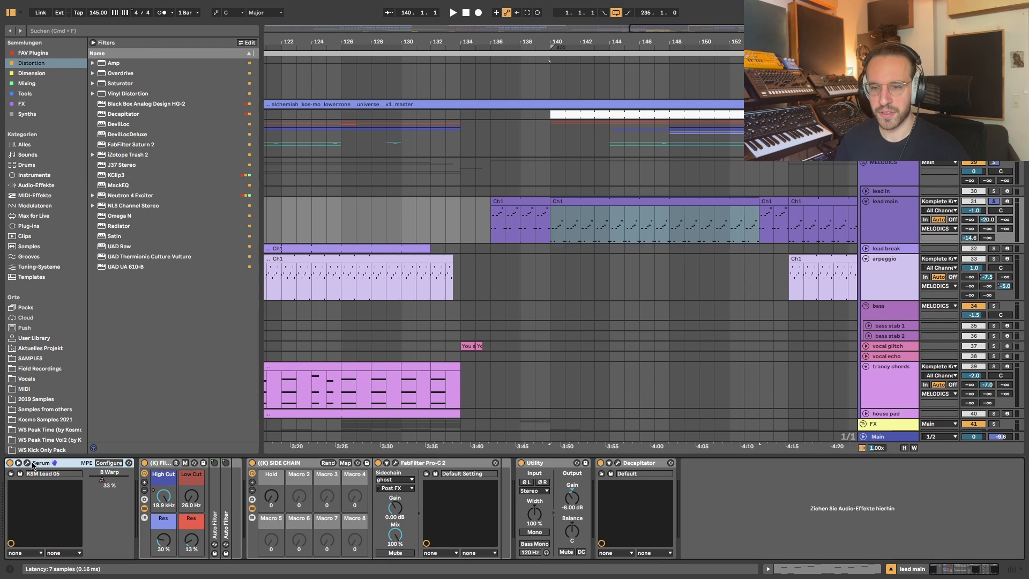
left_click(25, 462)
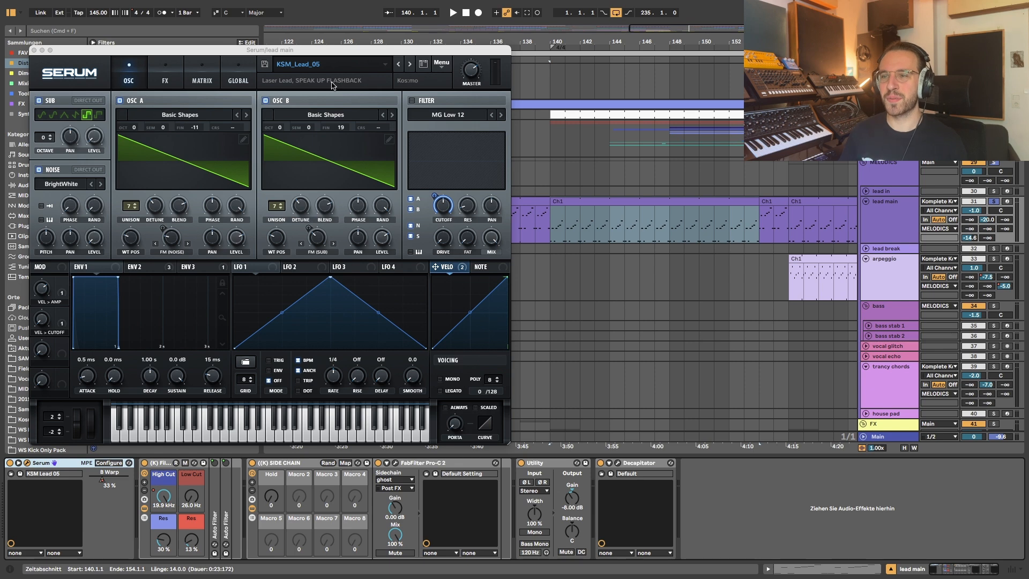
left_click(291, 51)
left_click_drag(291, 50, 366, 96)
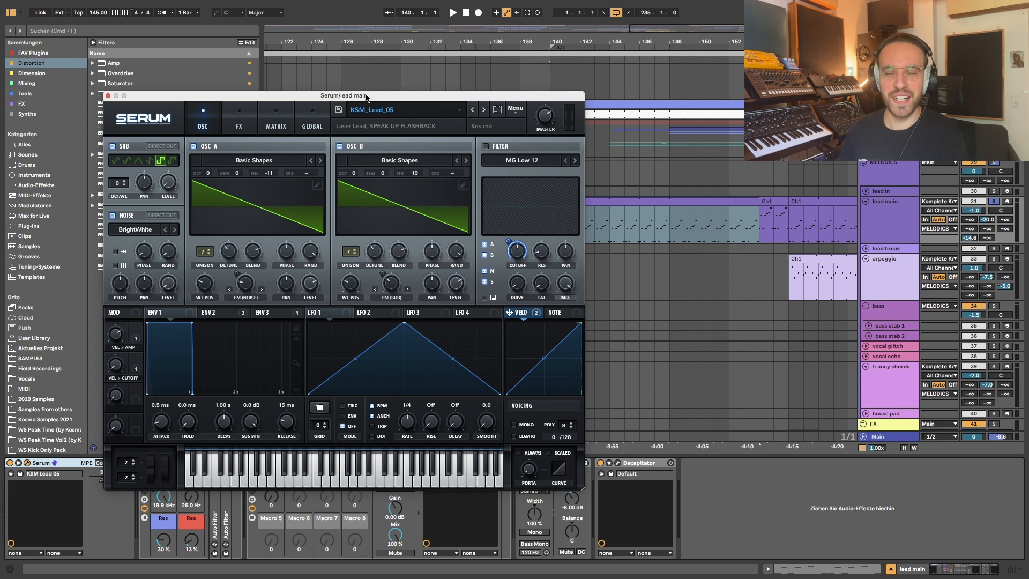
left_click_drag(366, 97, 424, 97)
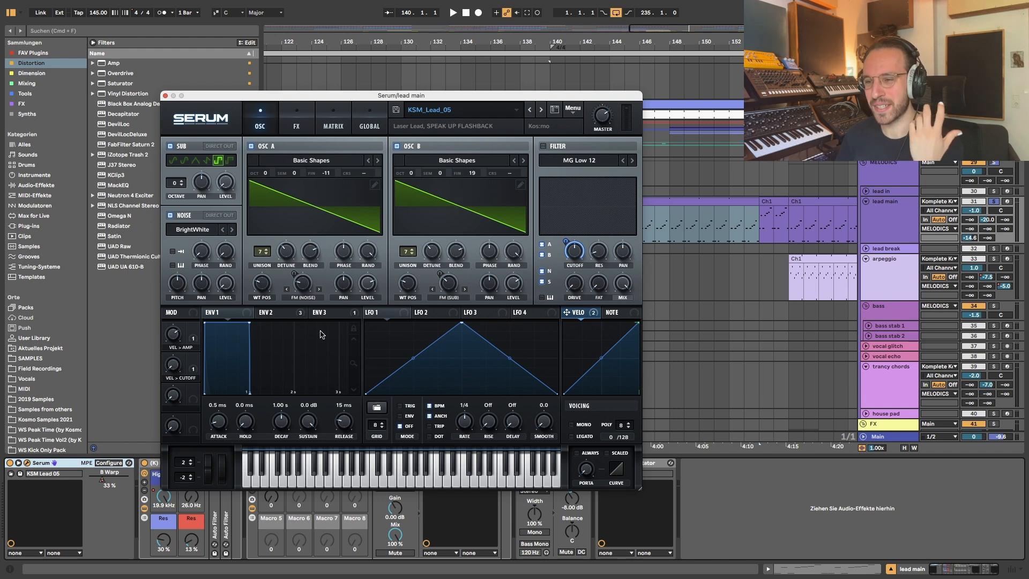
Inspect Serum's envelopes 3 and 1, its effects page and the warp mode choices of oscillator A
left_click(316, 313)
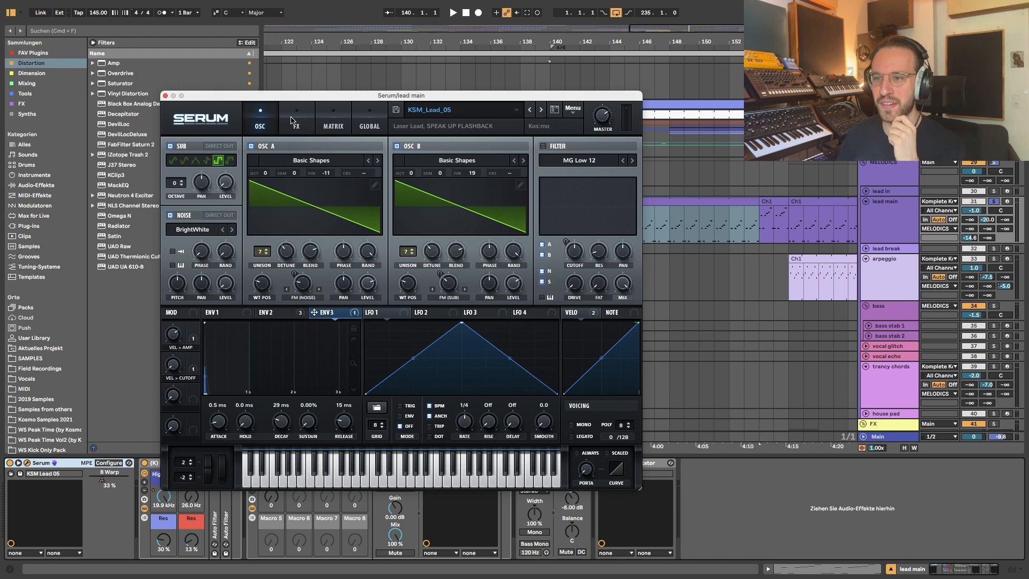
left_click(218, 313)
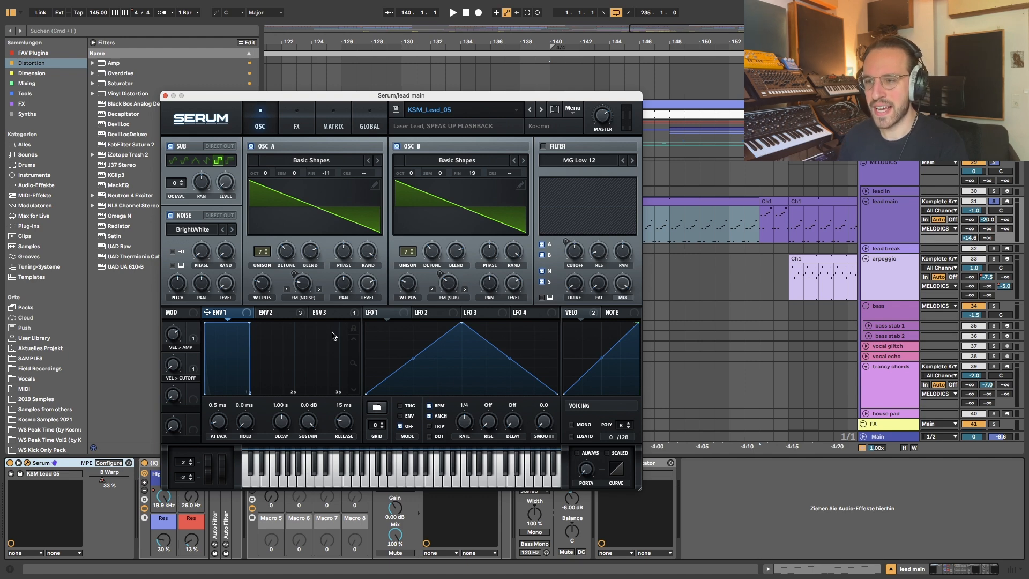
left_click(305, 126)
left_click(259, 119)
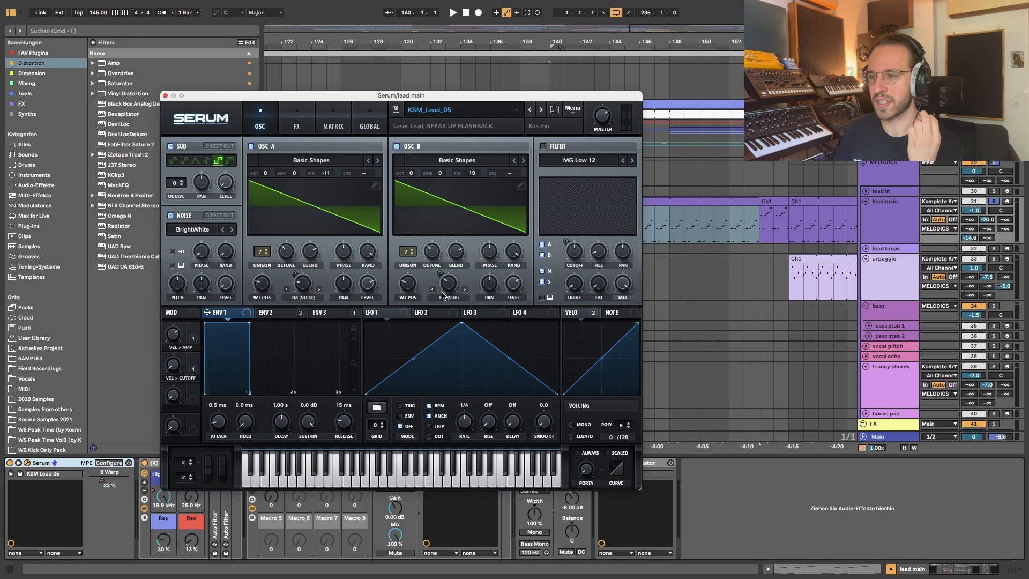
left_click(319, 302)
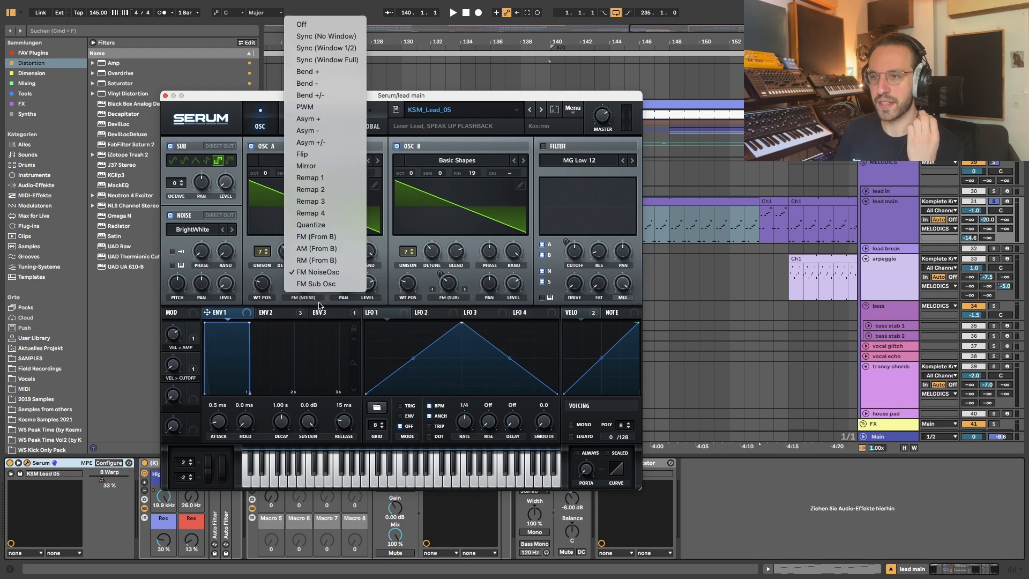
left_click(318, 306)
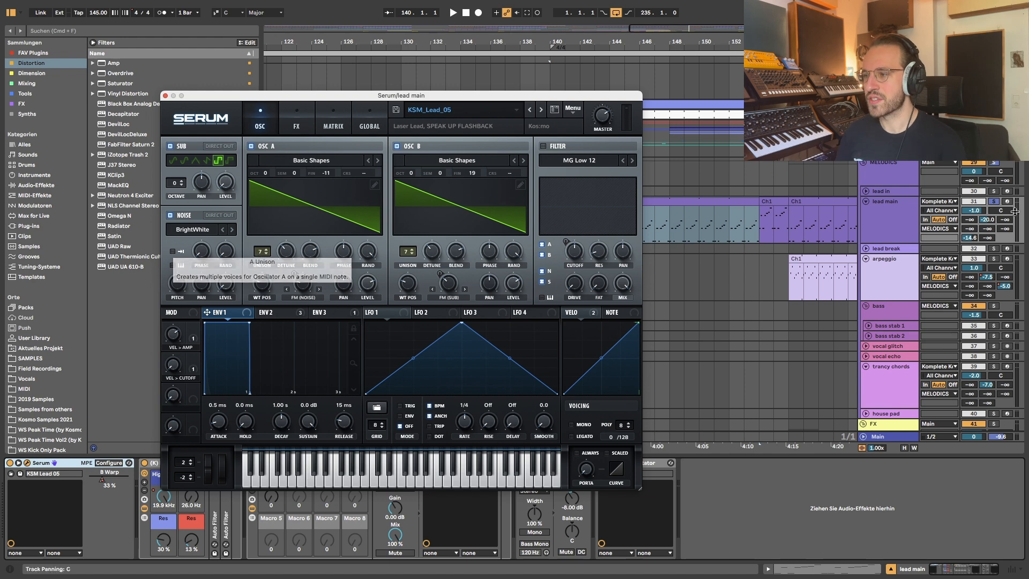
Listen to the soloed lead and set the insert marker at the start of bar 140
key("space")
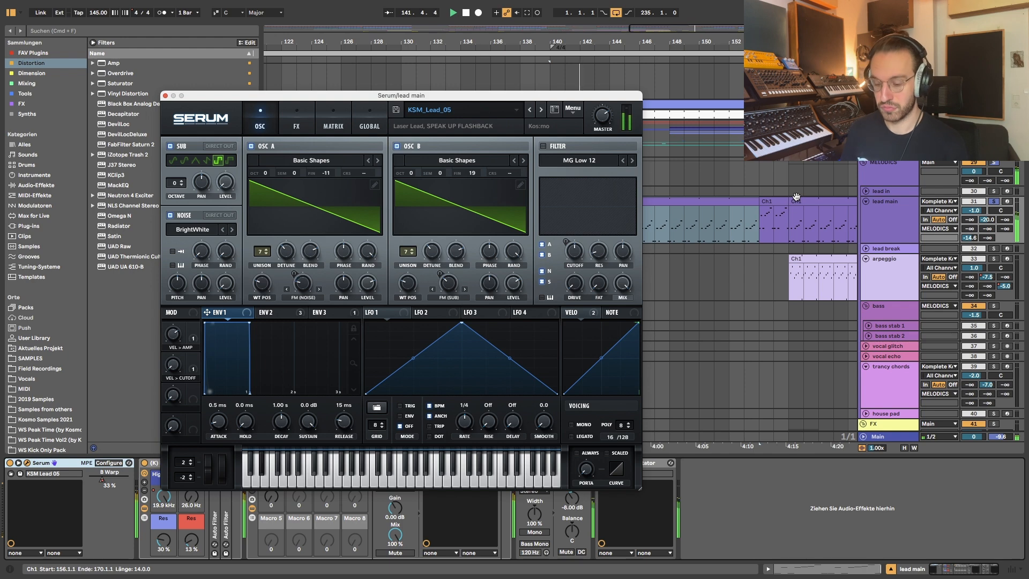
key("space")
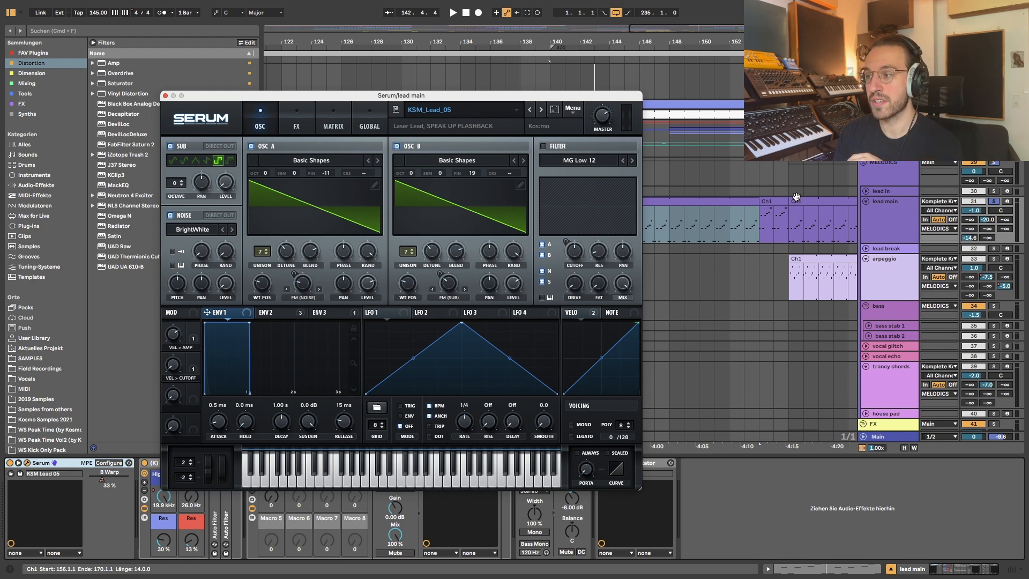
left_click_drag(797, 197, 691, 191)
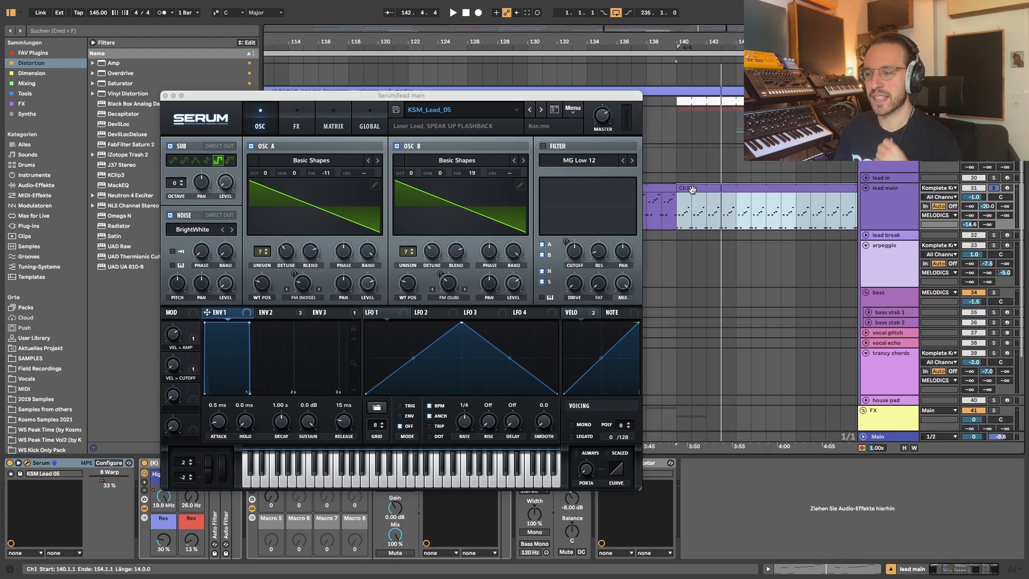
left_click(681, 209)
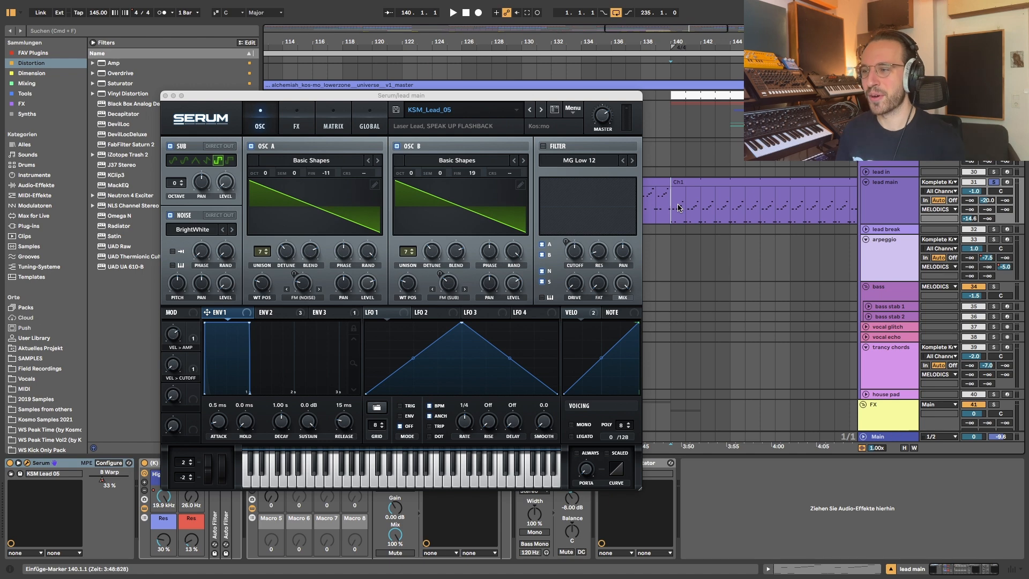
scroll(678, 208, "down", 1)
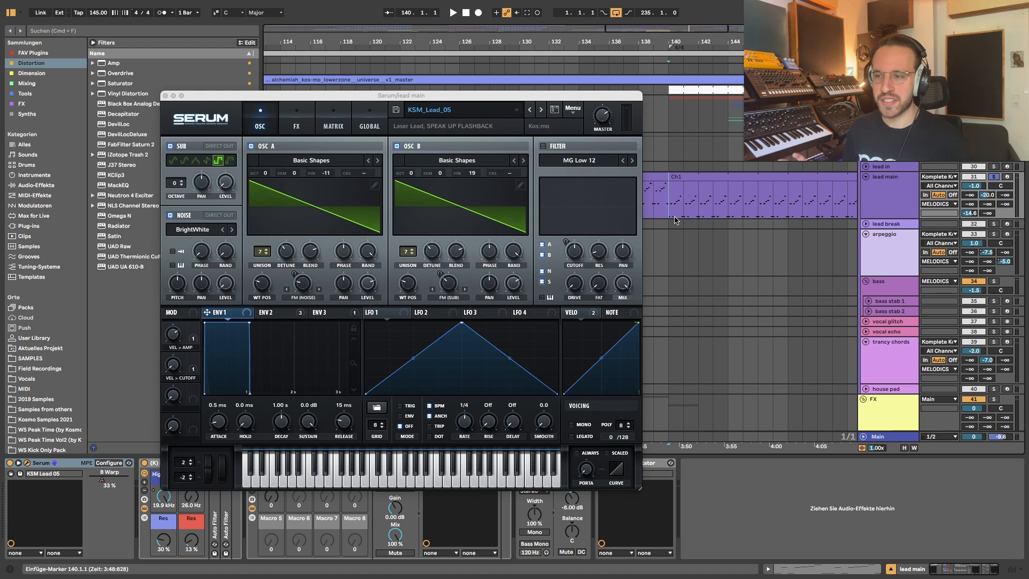
scroll(675, 220, "down", 3)
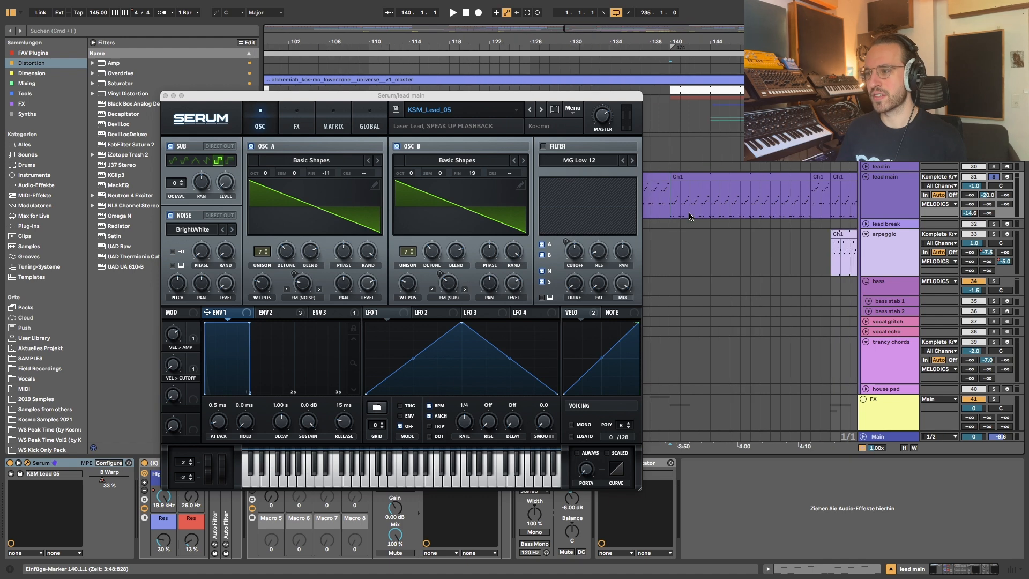
scroll(691, 217, "right", 2)
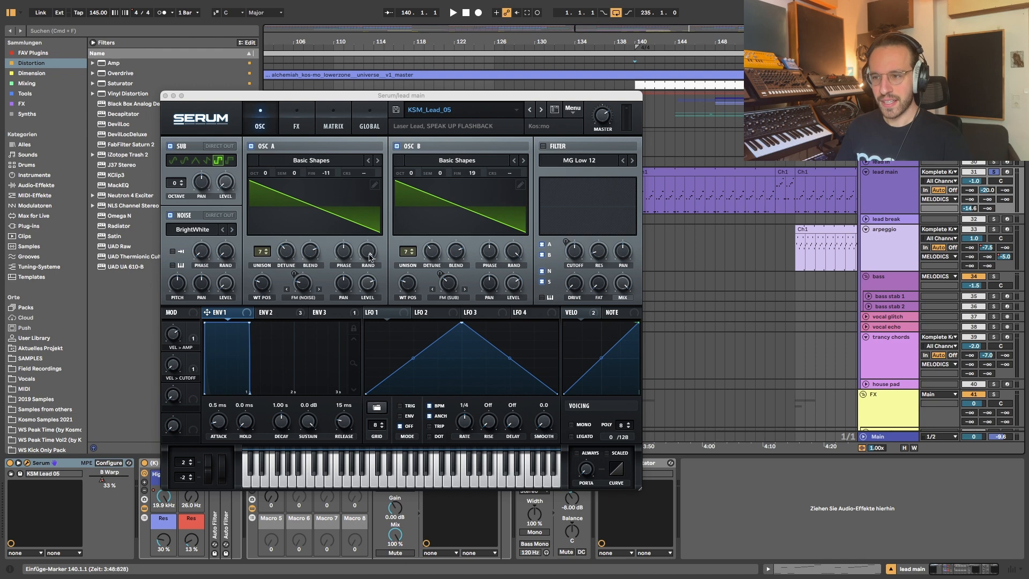
Play the lead with oscillators A and B reduced to 1 unison voice, and return both to 7 voices
left_click_drag(407, 252, 363, 449)
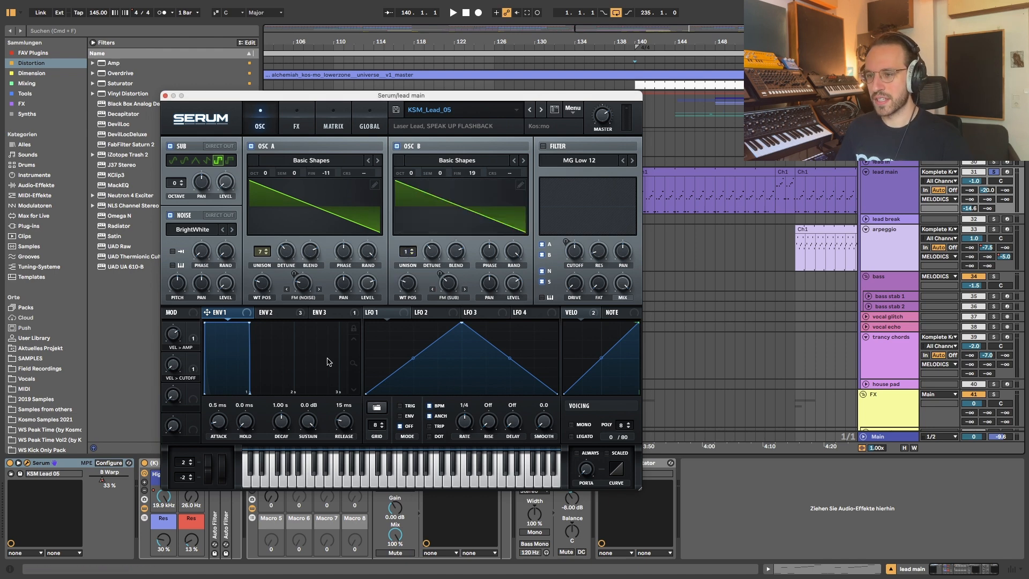
left_click_drag(262, 252, 268, 311)
key("space")
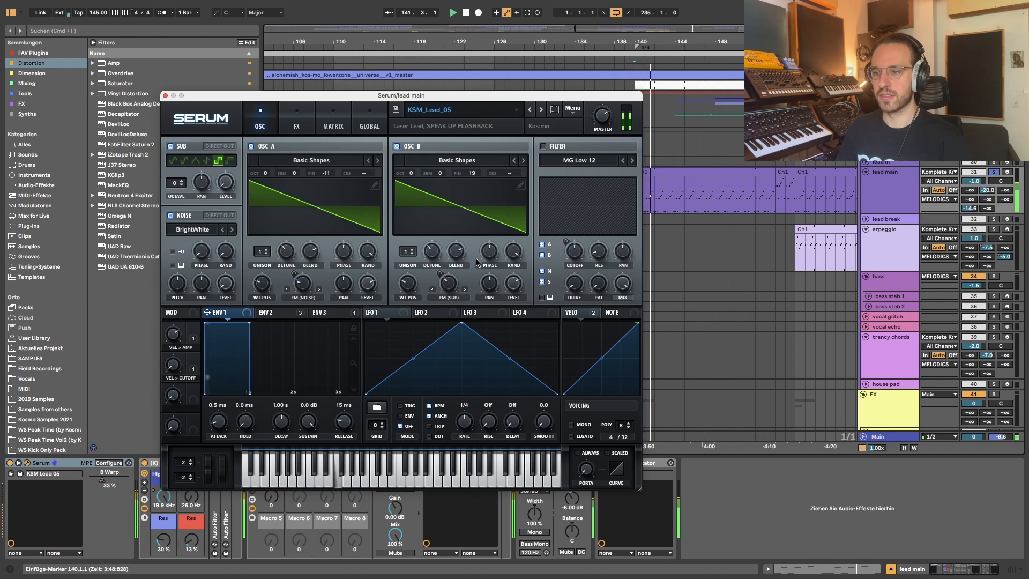
left_click_drag(406, 261, 403, 195)
left_click_drag(262, 252, 261, 198)
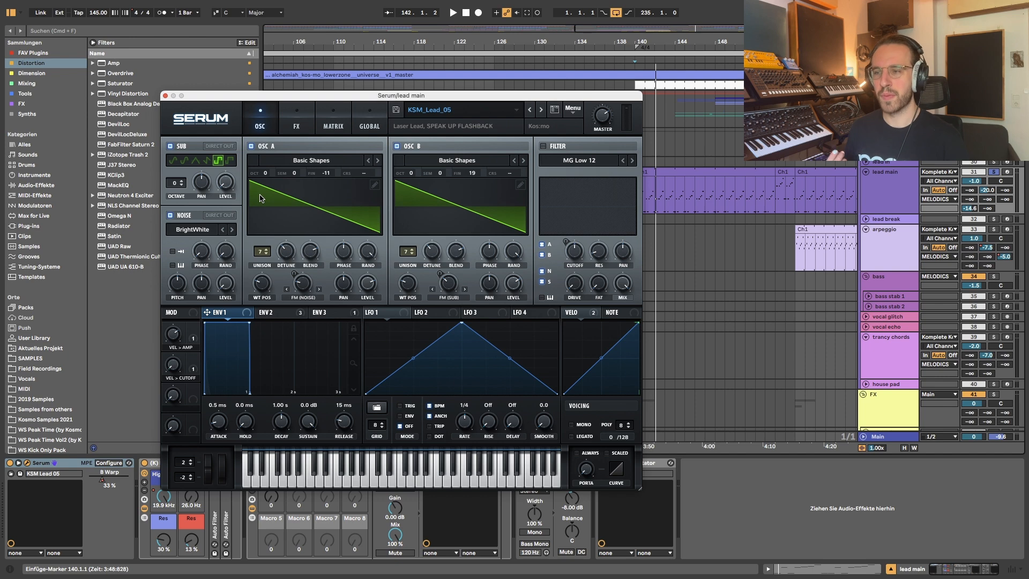
Set Serum's global unison width to 23 for both oscillators
left_click(326, 115)
left_click(357, 119)
left_click(276, 122)
left_click(368, 123)
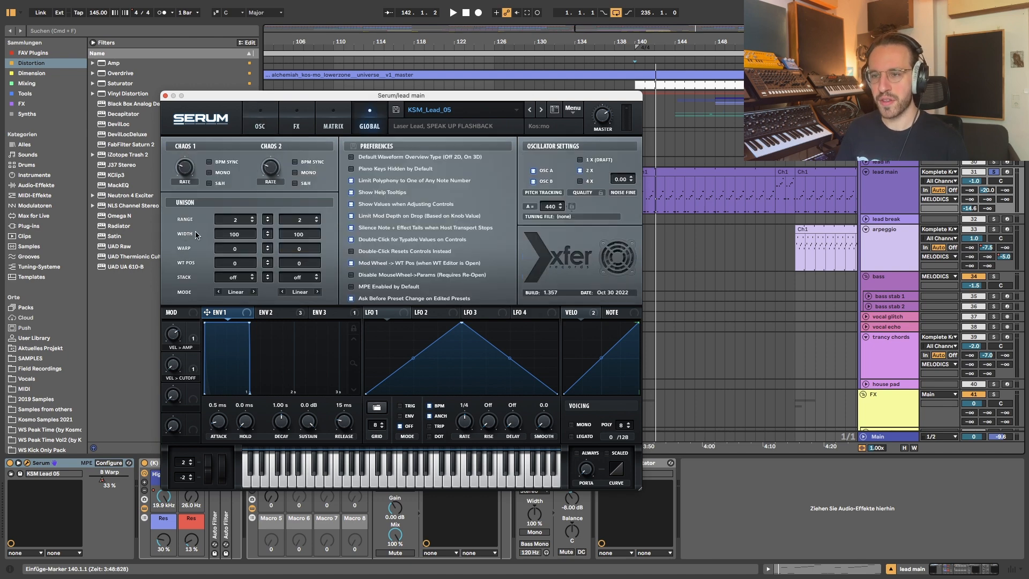
left_click_drag(267, 233, 266, 315)
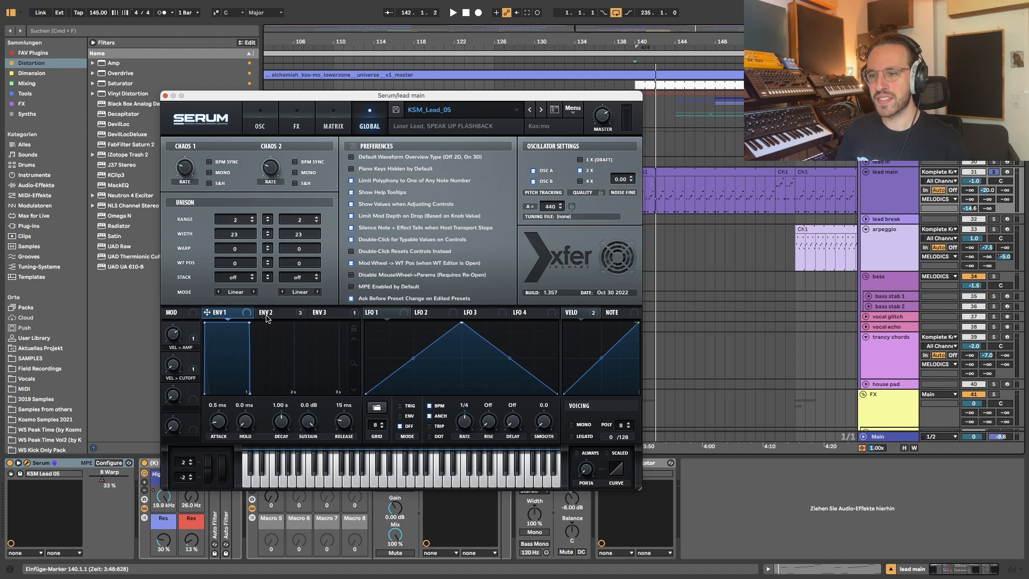
Set the global unison width to 100 for both oscillators and return to the oscillator page
left_click_drag(274, 246, 280, 173)
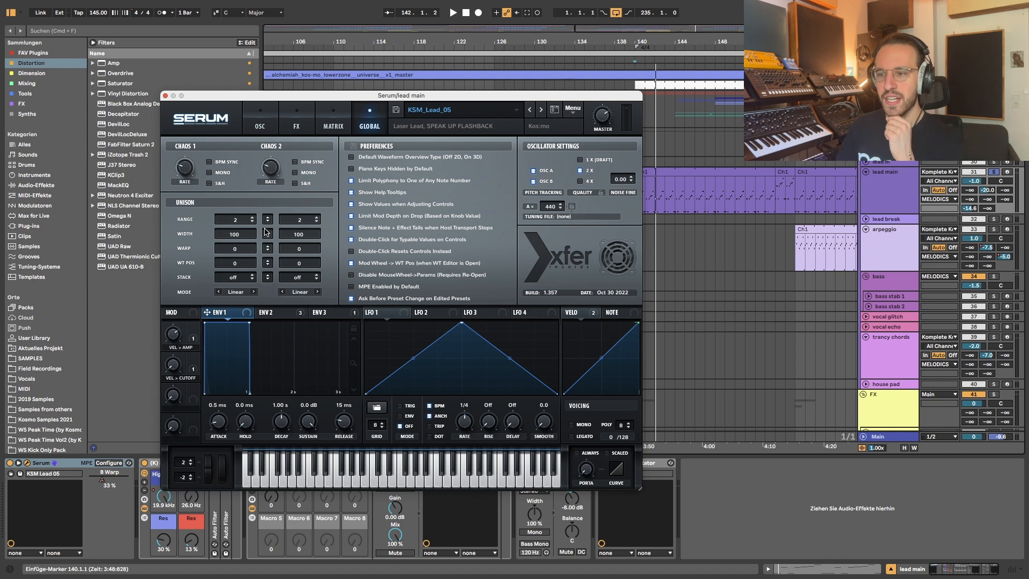
left_click_drag(267, 232, 269, 301)
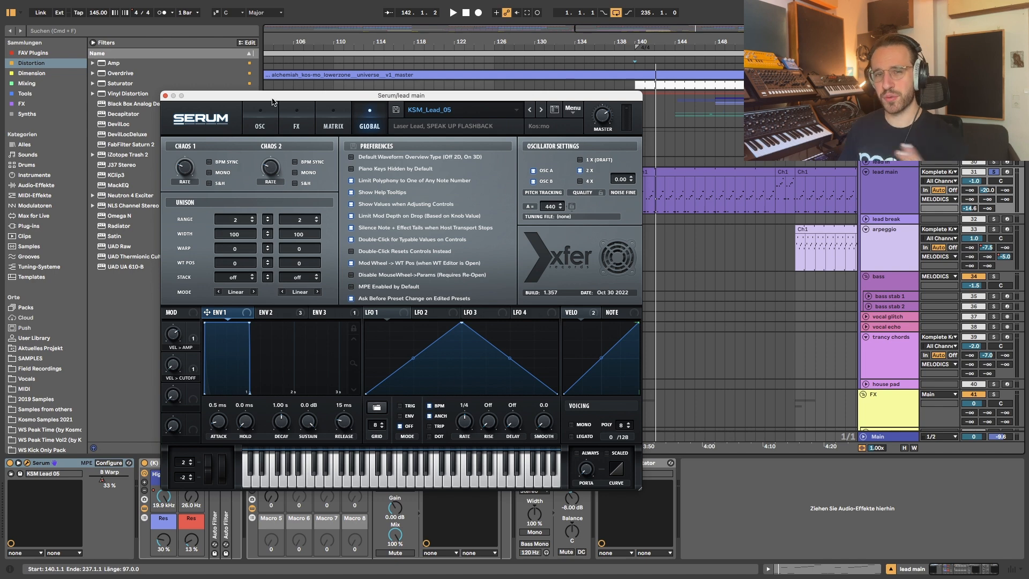
left_click(261, 116)
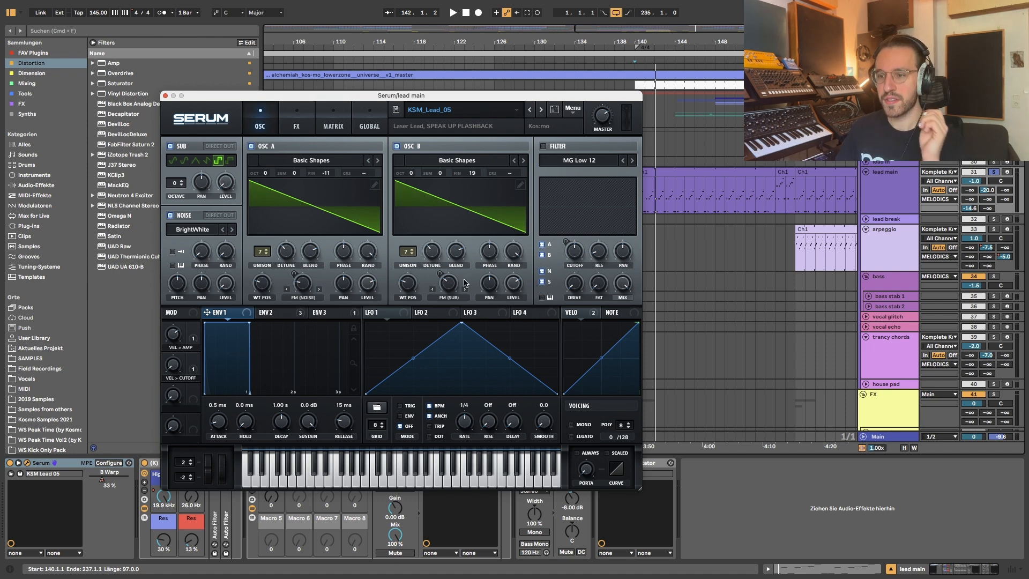
left_click(296, 121)
left_click(259, 118)
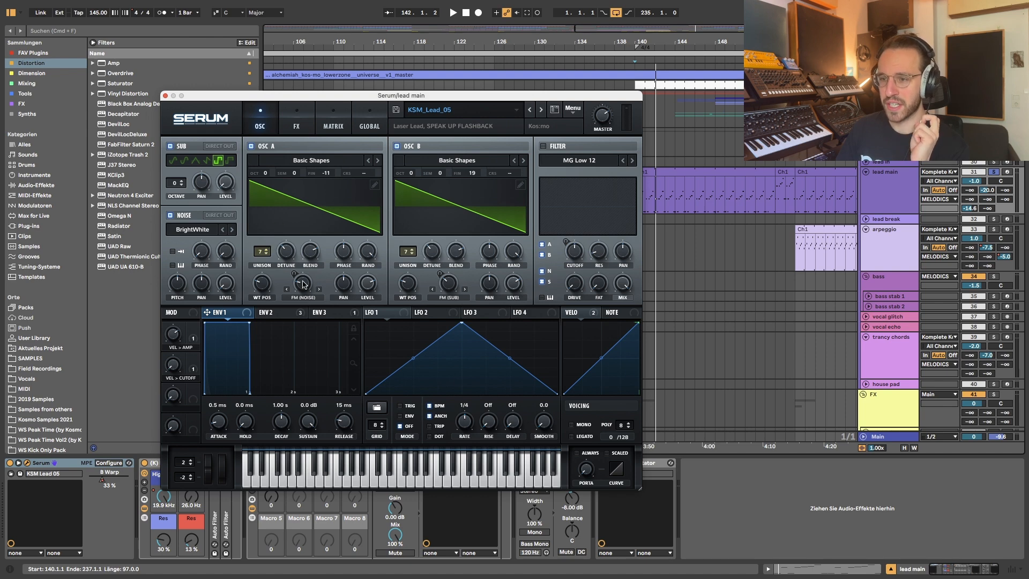
Turn off the warp modes of oscillators A and B and play the lead from bar 140
left_click(445, 289)
left_click(516, 14)
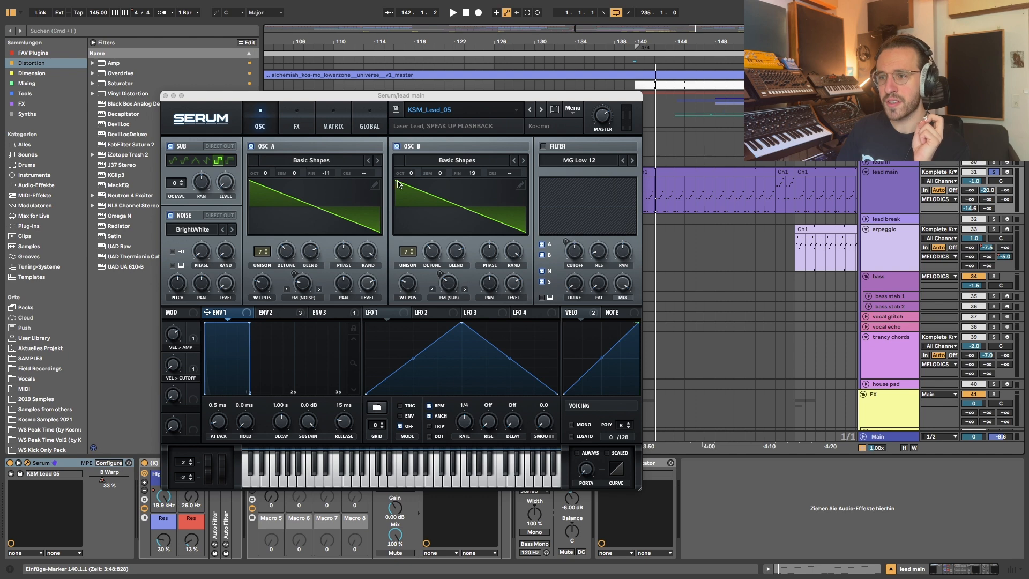
left_click(302, 298)
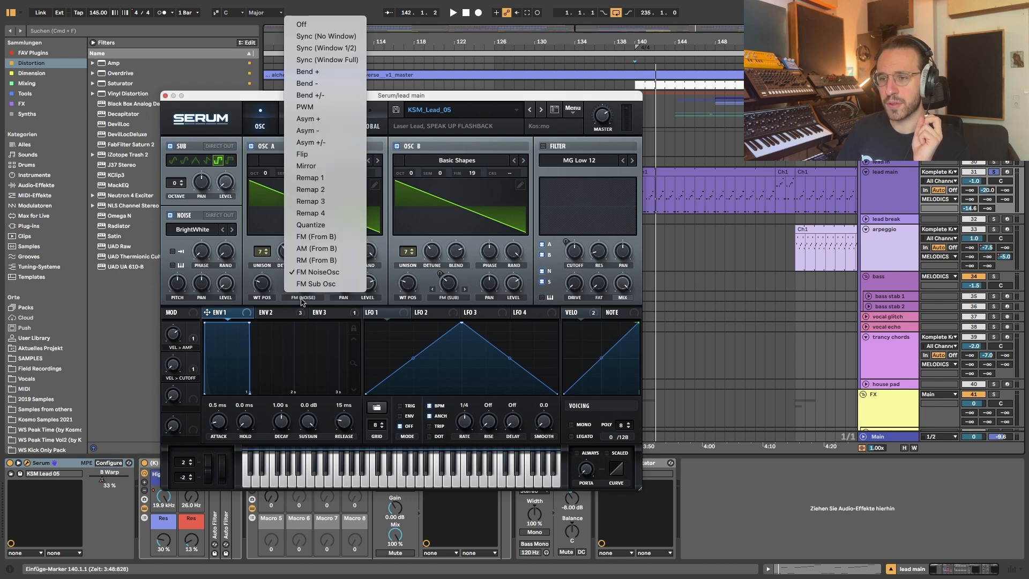
left_click(313, 25)
left_click(450, 298)
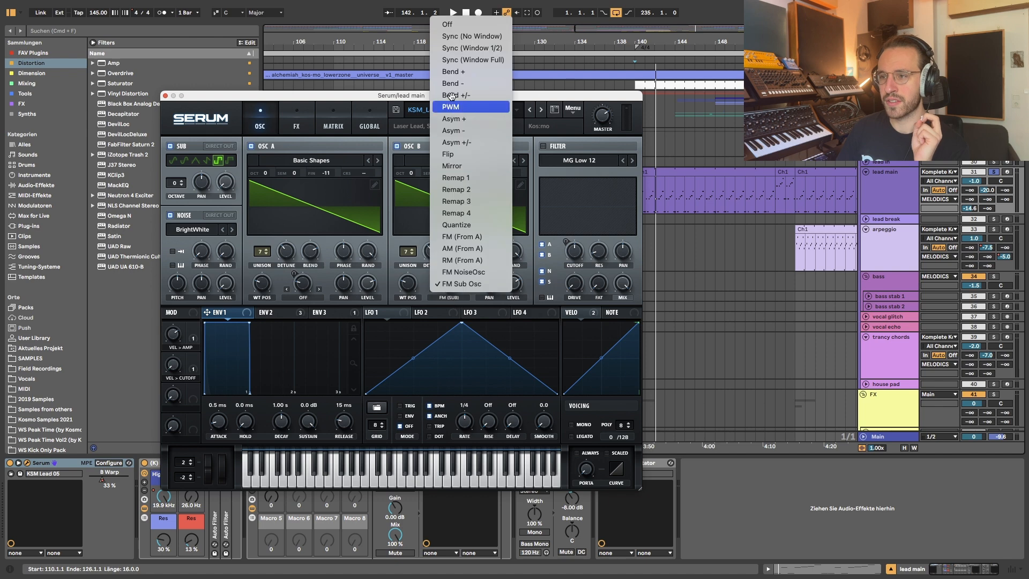
left_click(453, 26)
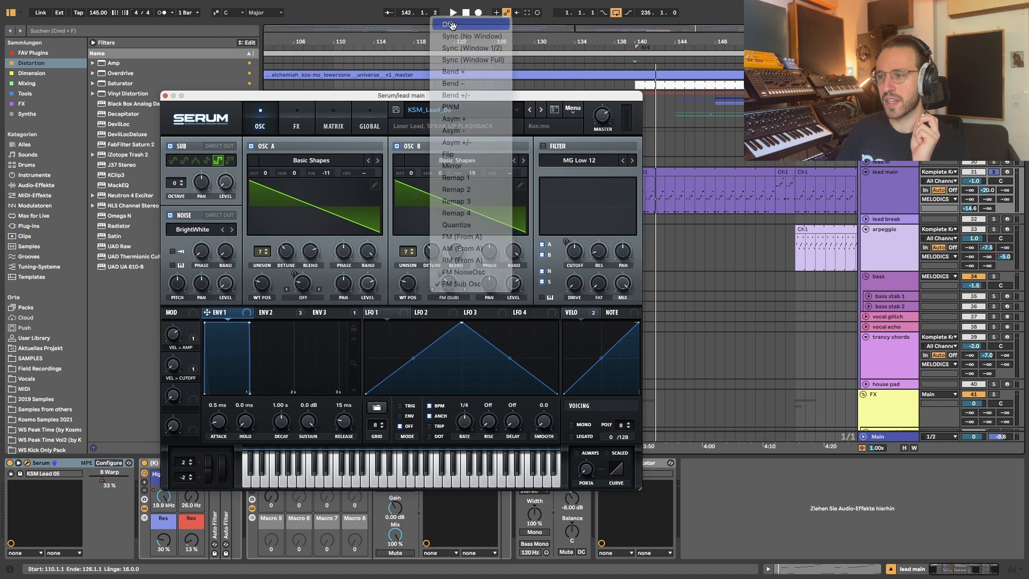
left_click(671, 171)
key("space")
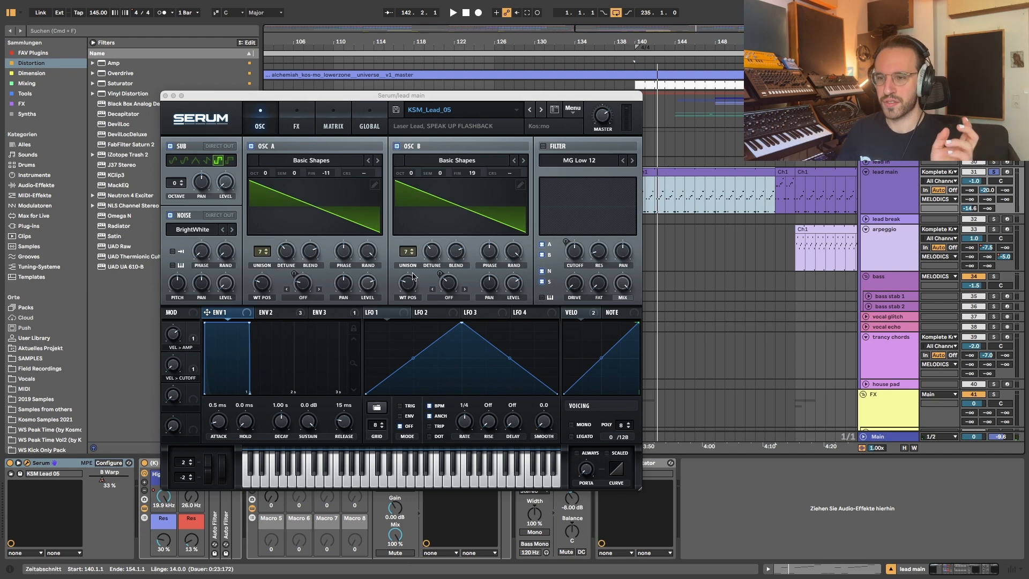
Set oscillator A's warp mode to FM NoiseOsc and play it without oscillator B, toggling the noise oscillator off and on
left_click(302, 298)
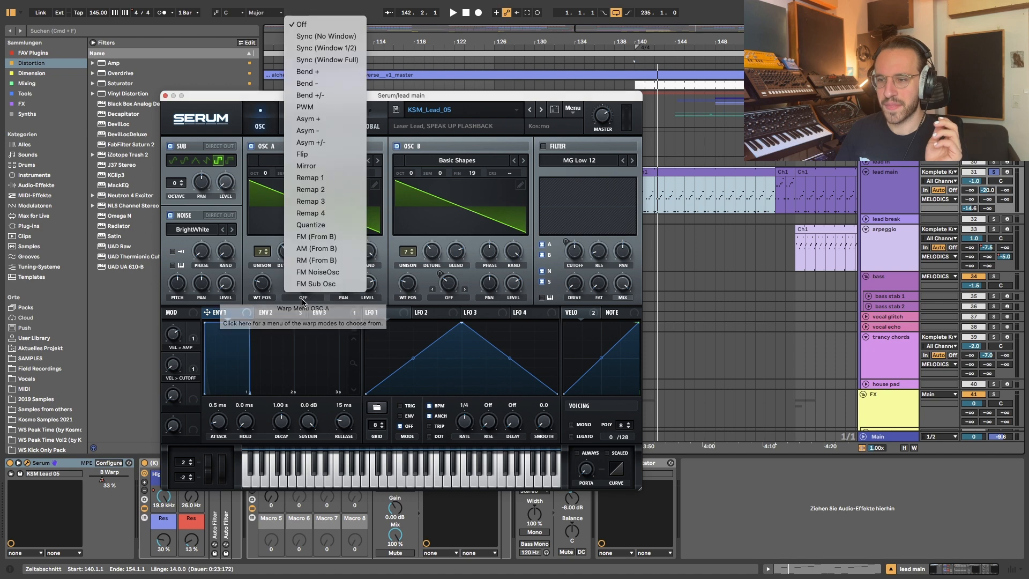
left_click(325, 271)
key("space")
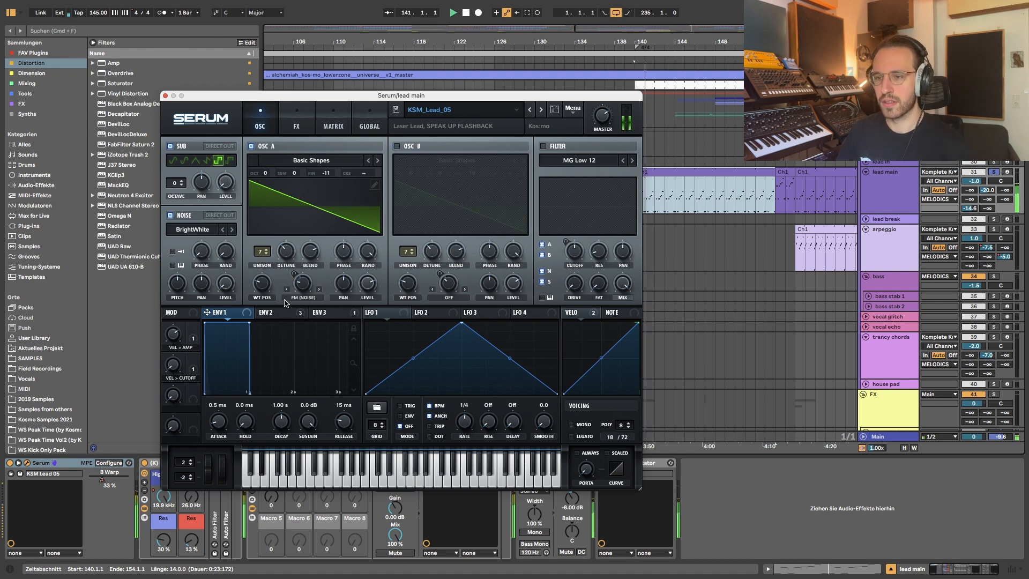
left_click(170, 217)
left_click(170, 217)
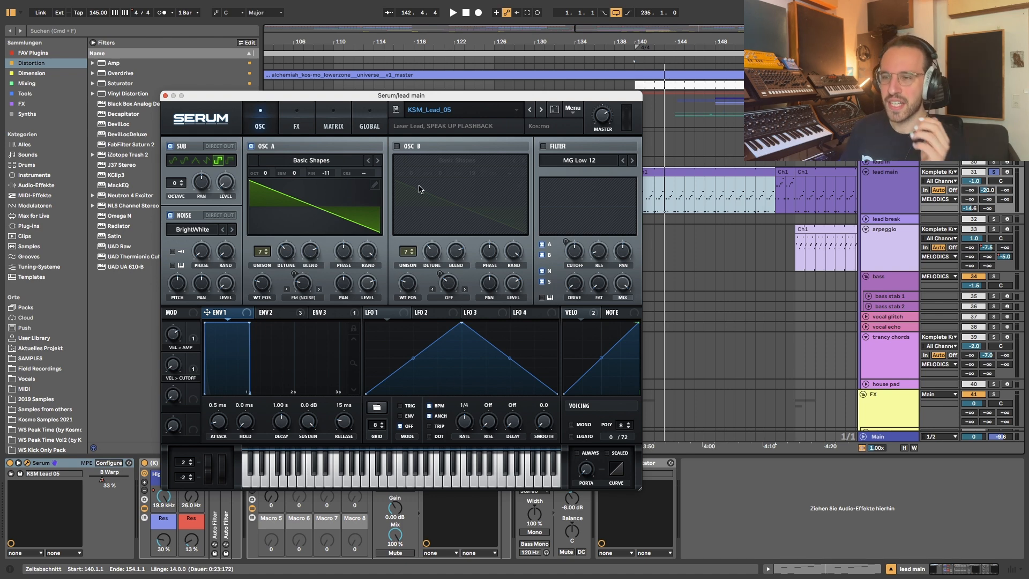
Enable oscillator B, disable oscillator A for listening, and set oscillator B's warp mode to FM Sub Osc
left_click(396, 146)
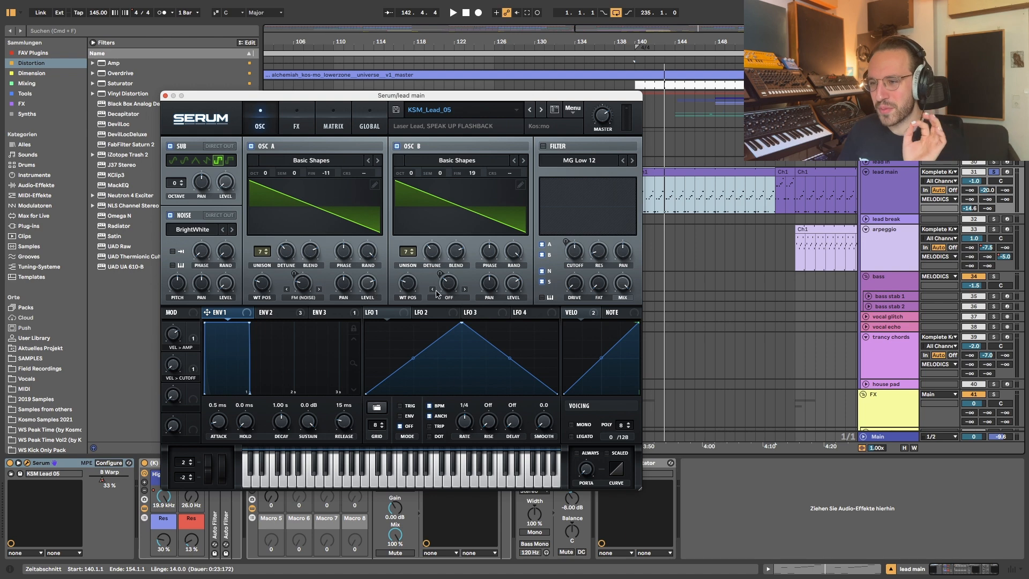
left_click(252, 146)
key("space")
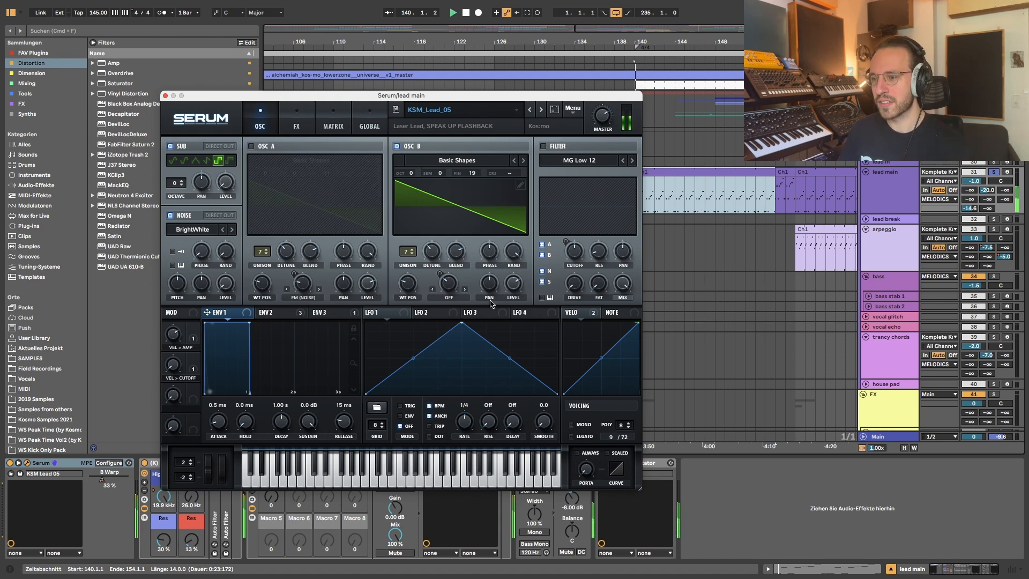
left_click(450, 299)
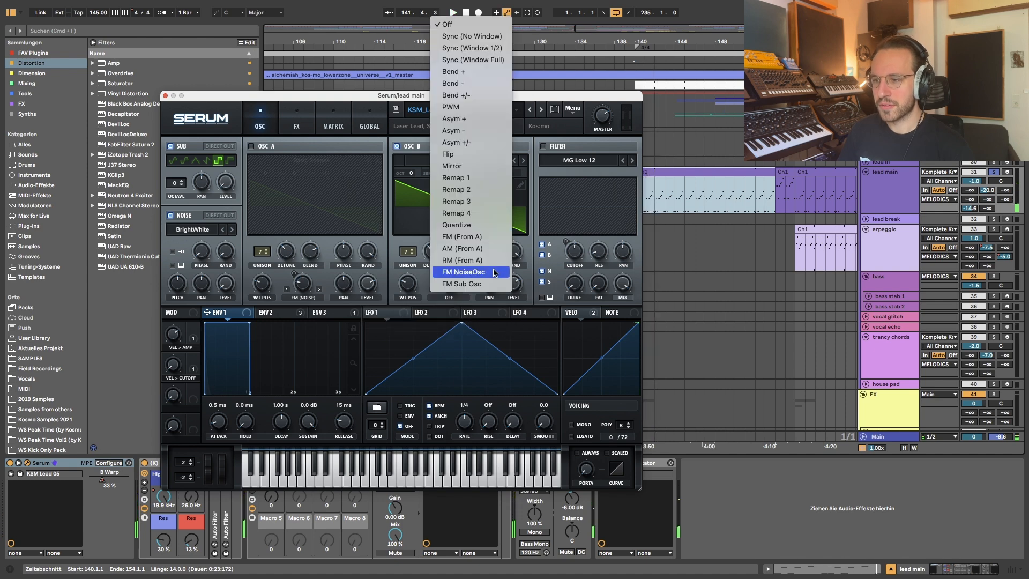
left_click(465, 284)
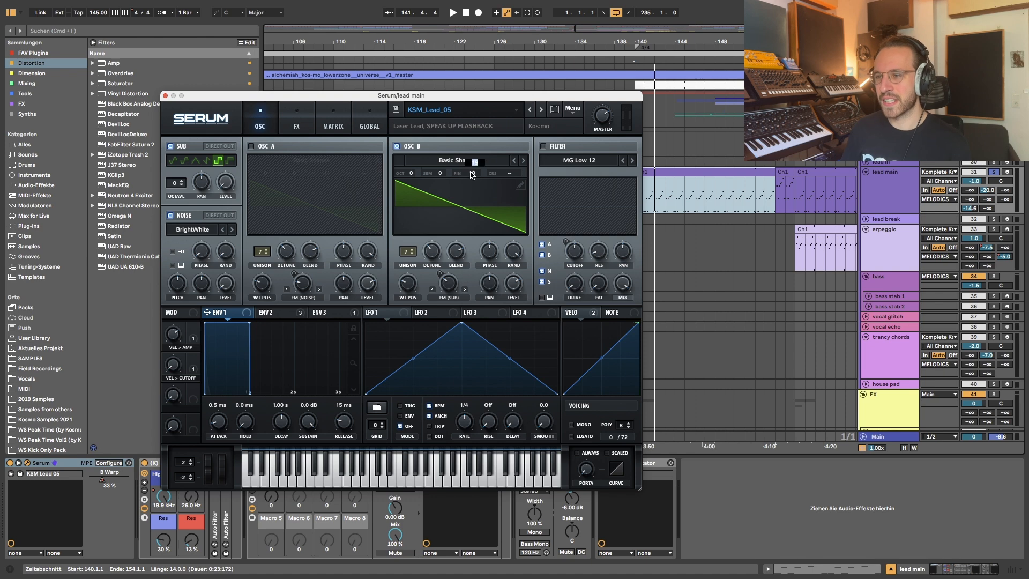
Play oscillator B with its fine tuning at 0 and 61, and restore the fine tuning to 19
key("space")
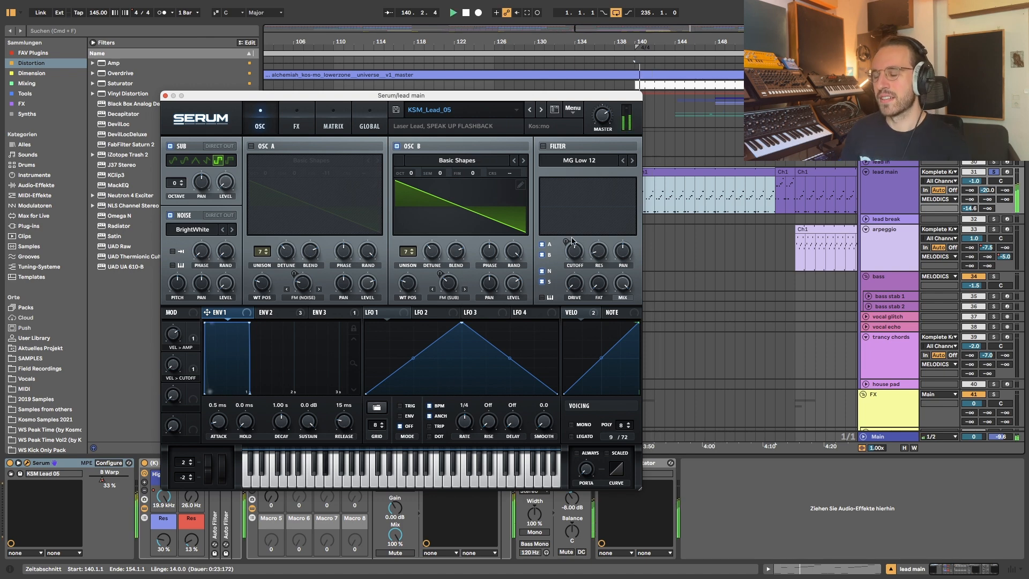
left_click_drag(472, 173, 480, 131)
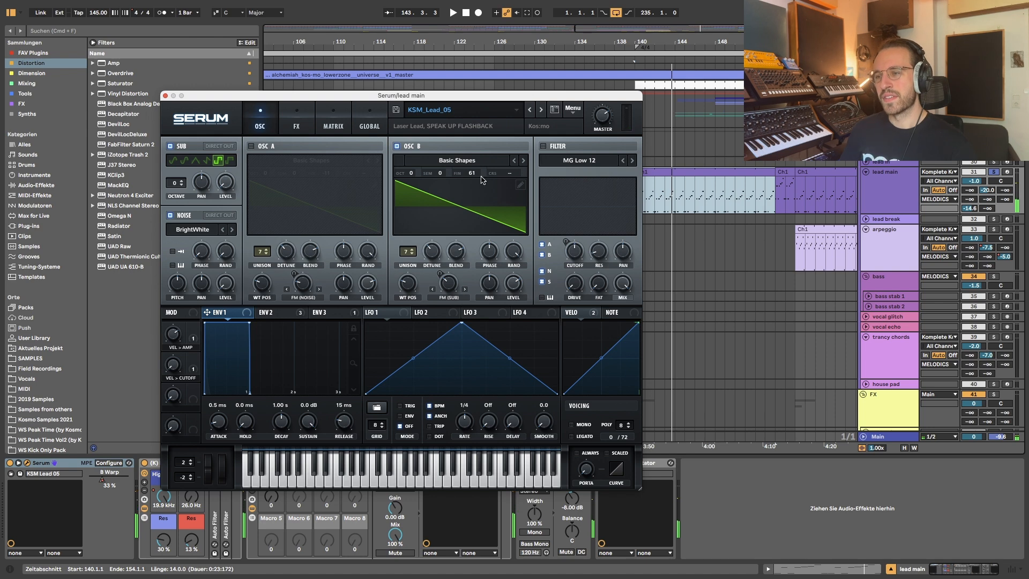
type("19")
key("Return")
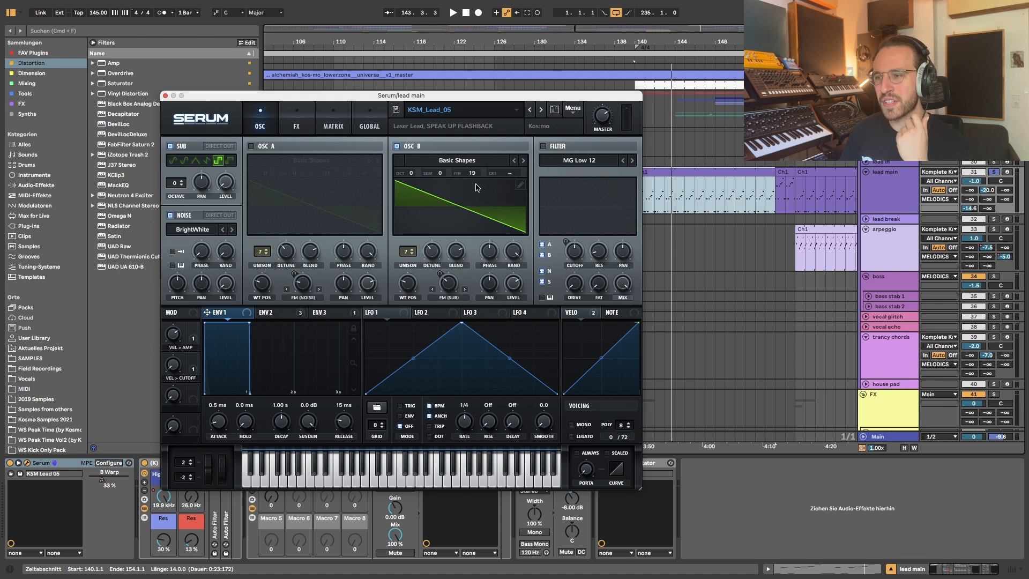
Re-enable oscillator A and play the lead with oscillator B's warp mode off
left_click(250, 146)
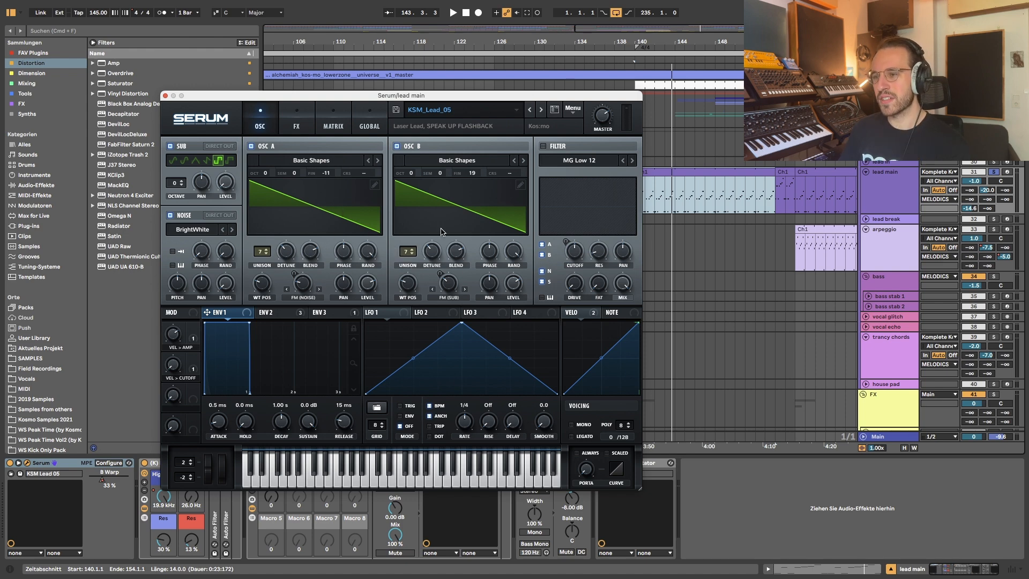
left_click(450, 297)
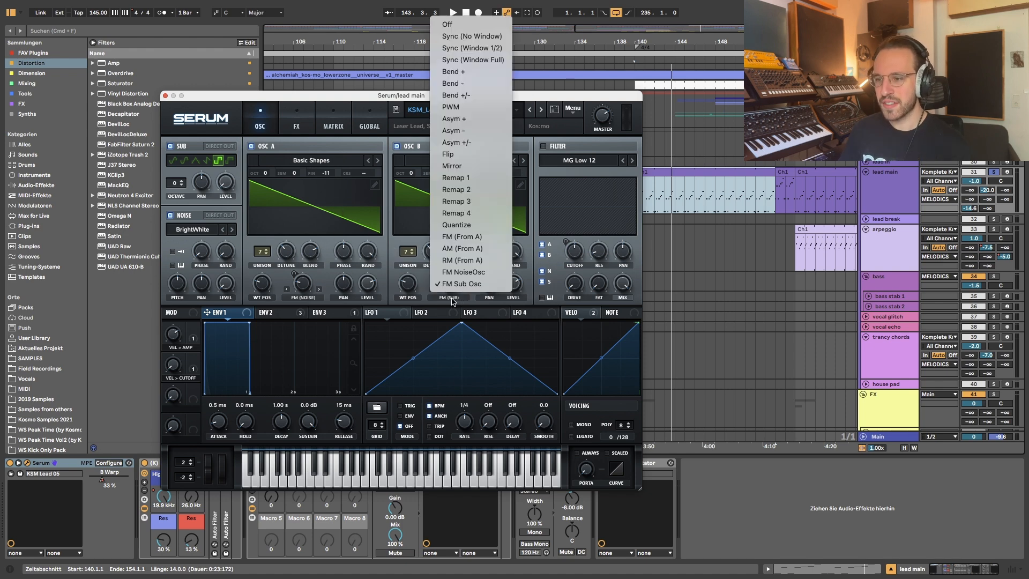
left_click(449, 24)
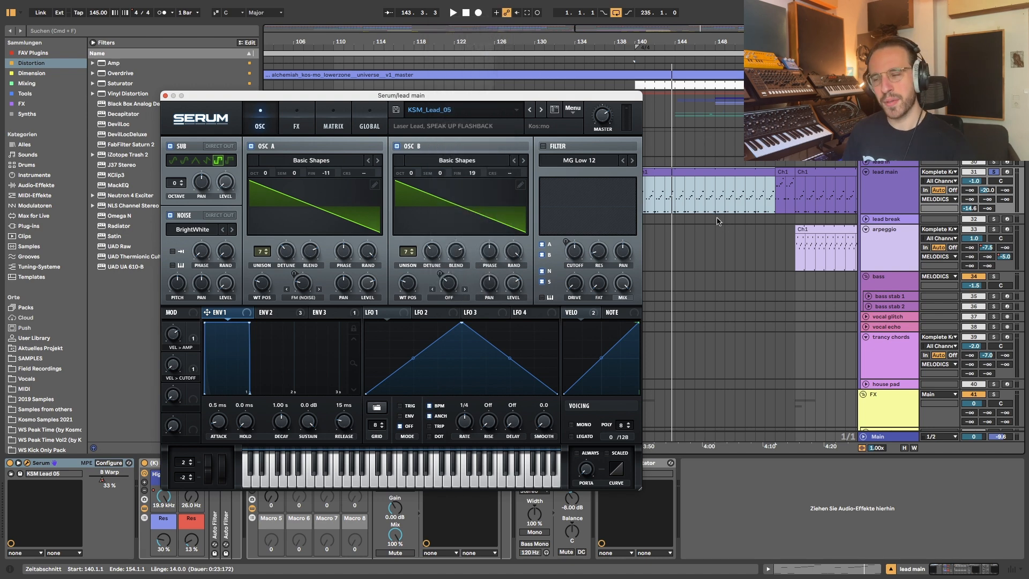
key("space")
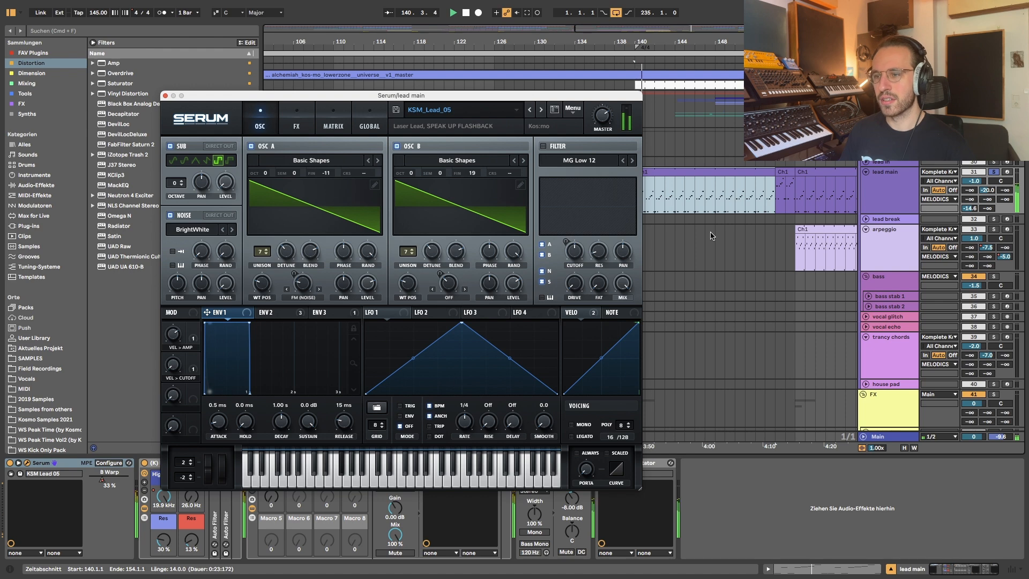
key("space")
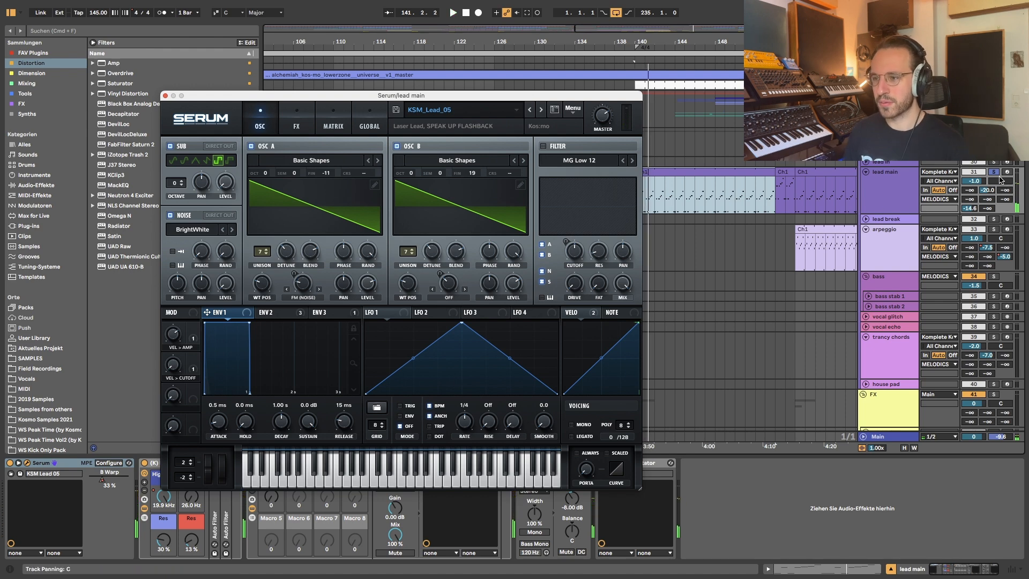
Try FM NoiseOsc as oscillator B's warp mode and switch it back to FM Sub Osc
left_click(455, 299)
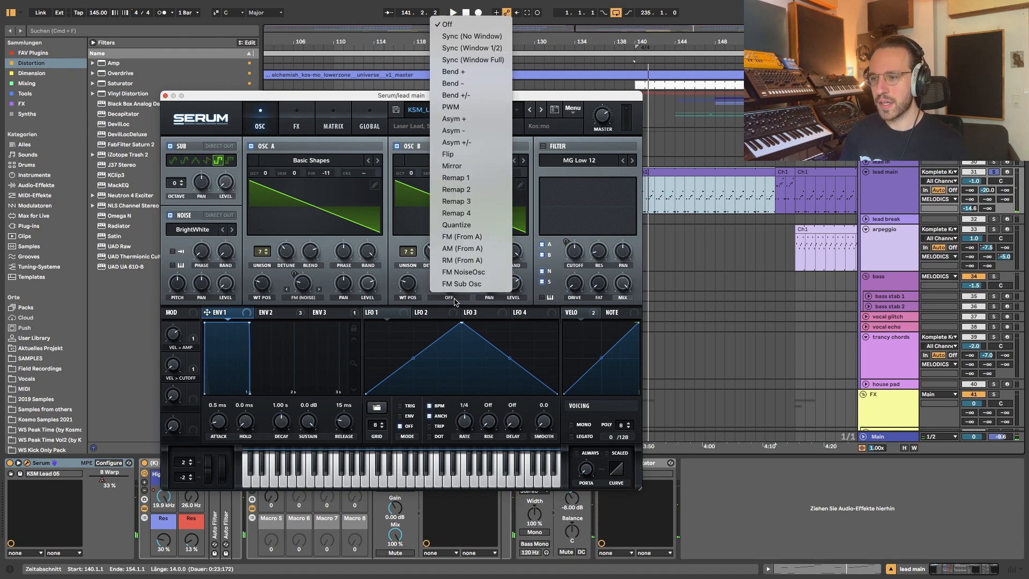
left_click(464, 272)
left_click(455, 299)
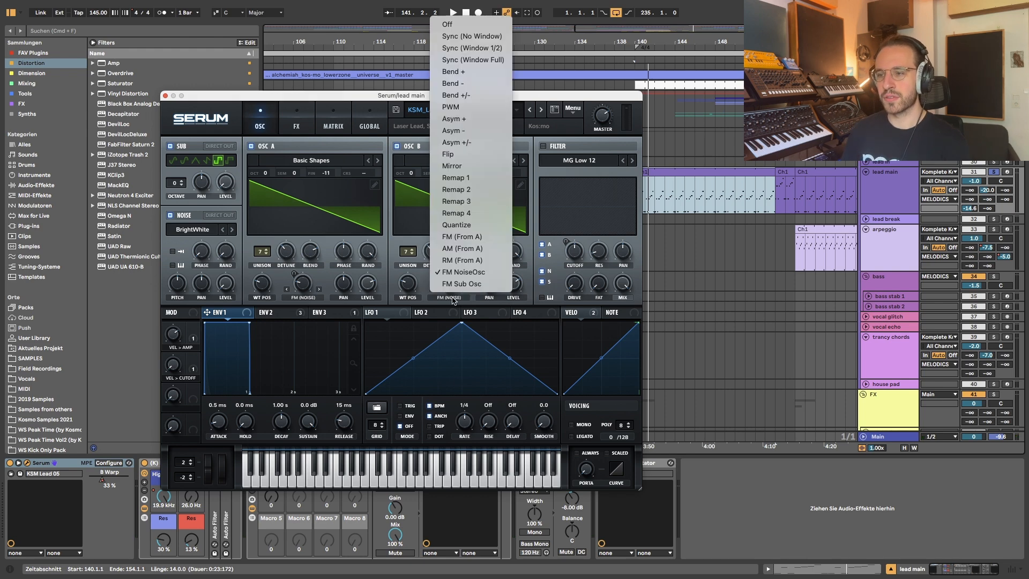
left_click(459, 283)
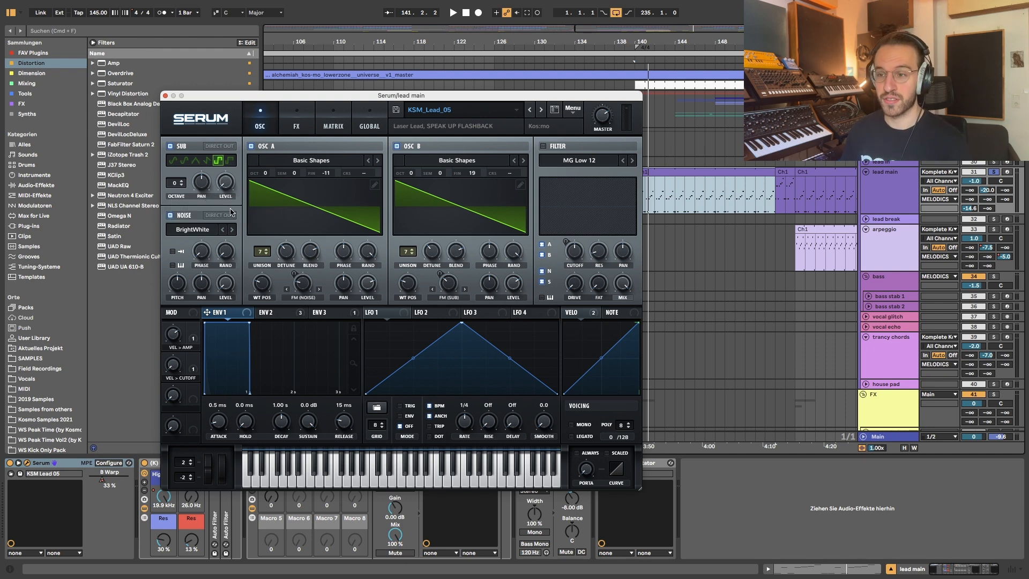
Disable oscillator A and listen to the lead with the sub oscillator's sine, pulse and sawtooth waveforms
left_click(251, 146)
left_click(173, 161)
key("space")
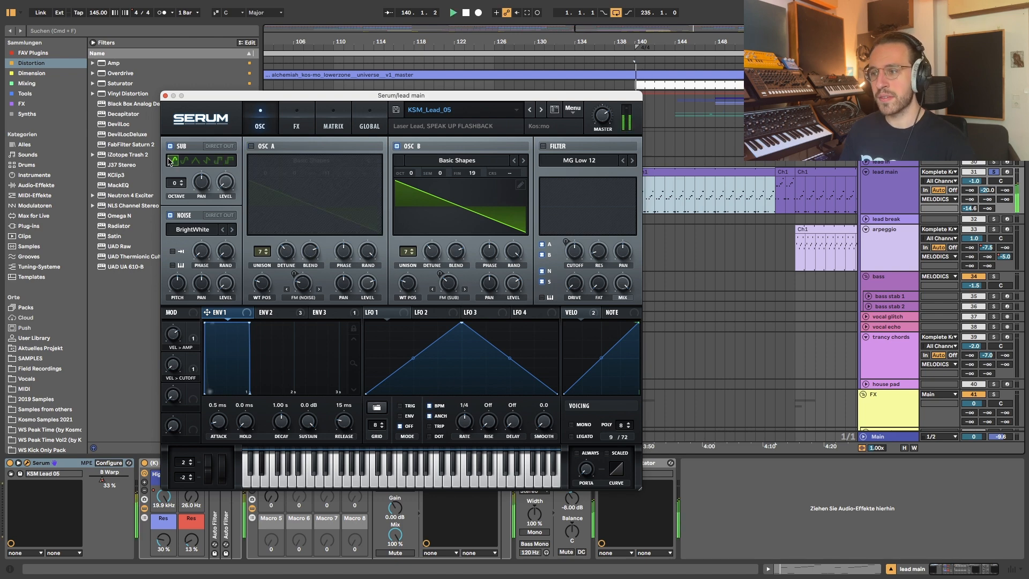
left_click(228, 162)
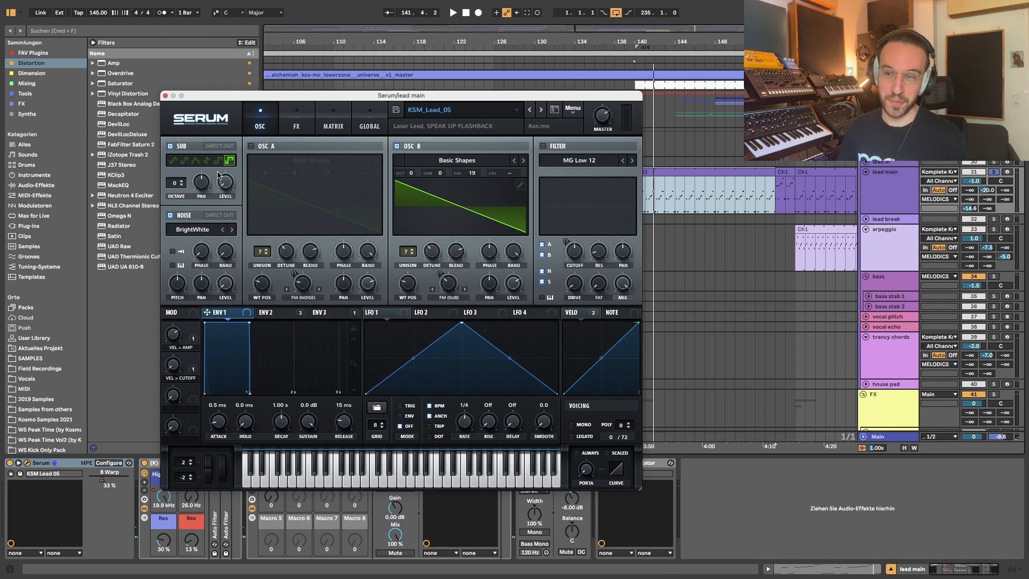
left_click(208, 162)
key("space")
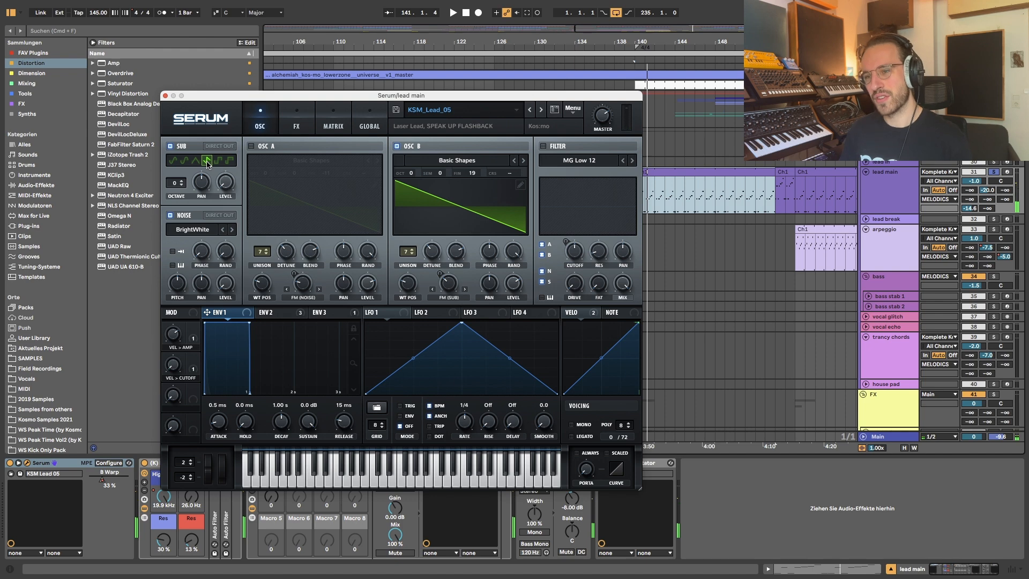
Compare the sub oscillator's triangle, rounded rectangle and sine waveforms during playback
left_click(196, 161)
key("space")
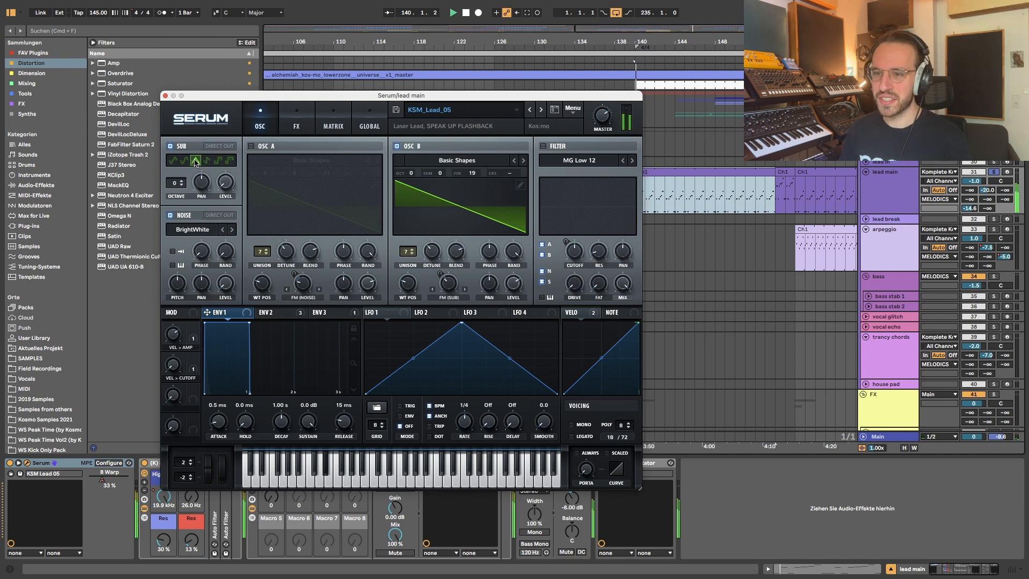
left_click(186, 162)
left_click(196, 162)
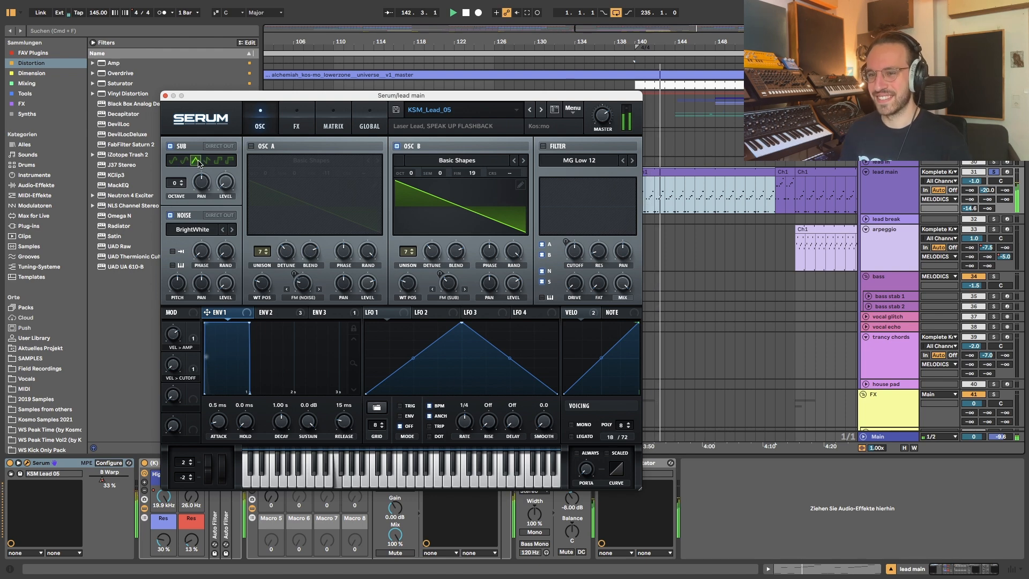
left_click(185, 160)
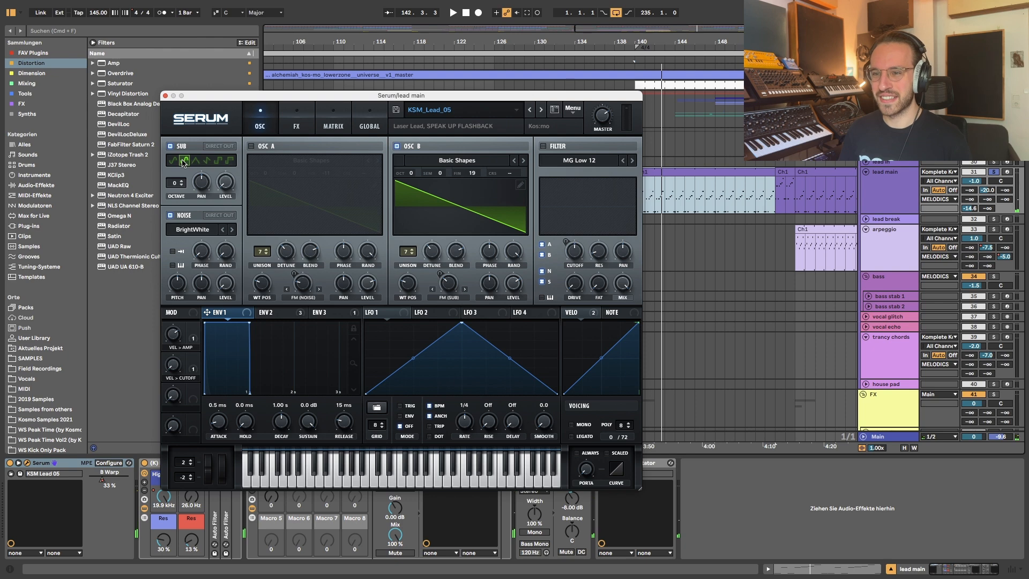
left_click(174, 162)
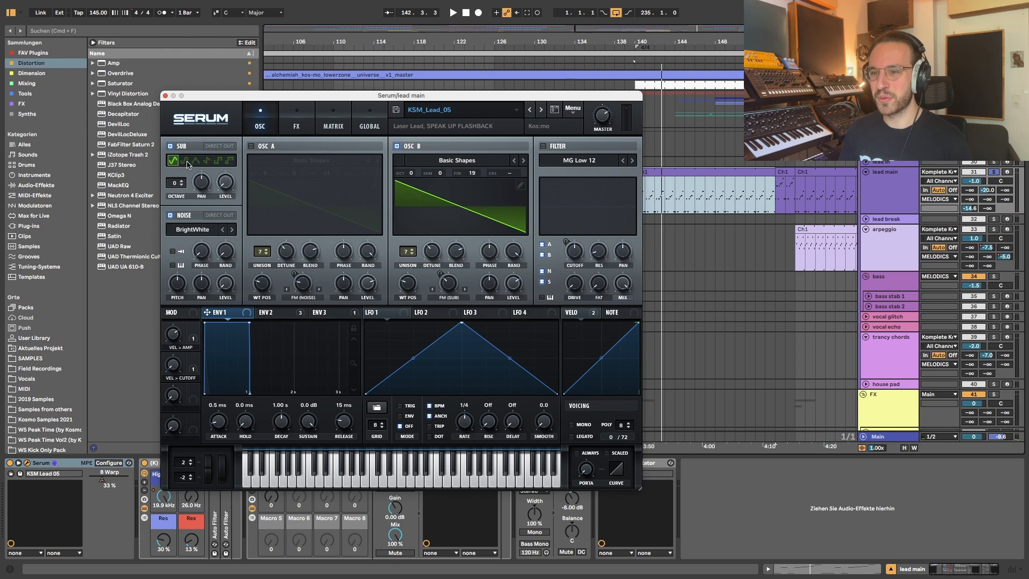
Restore the sub oscillator's square waveform and play the lead with its octave at 0
left_click(217, 161)
mouse_move(179, 198)
left_mouse_down()
mouse_move(178, 150)
mouse_move(181, 212)
mouse_move(181, 189)
left_mouse_up()
key("space")
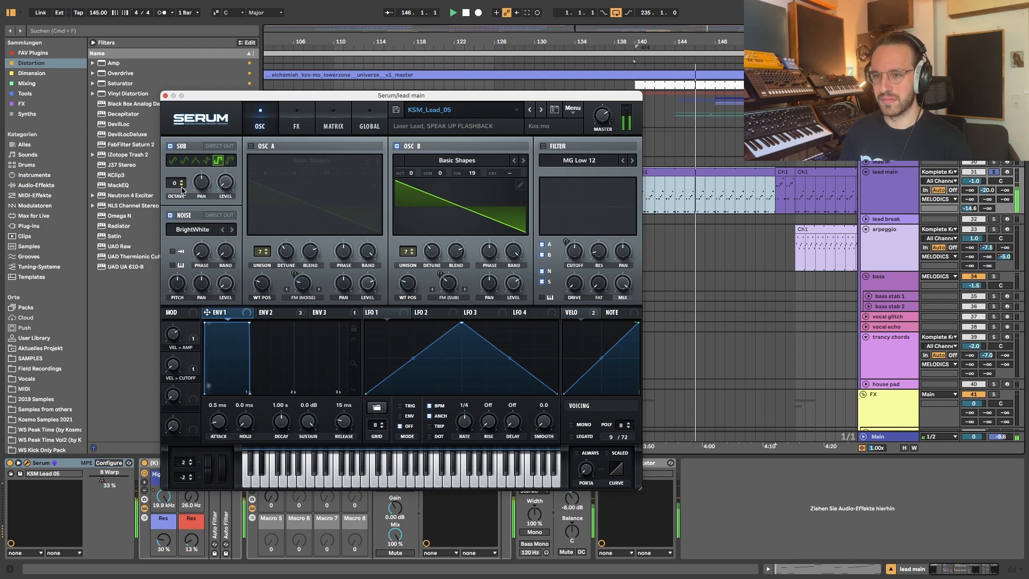
Open the lead main clip's notes and examine its low notes and rising upper notes
double_click(685, 170)
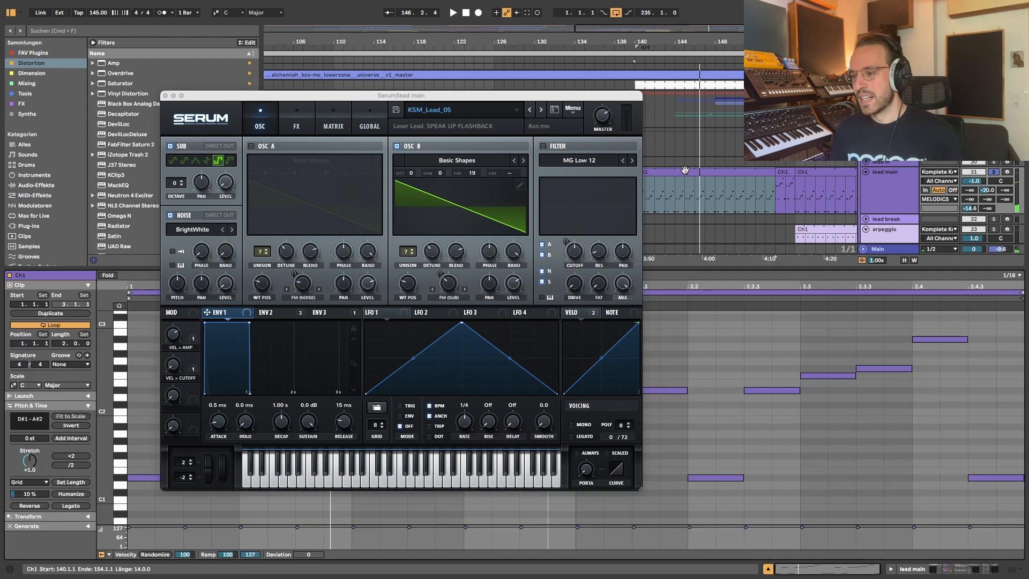
left_click_drag(308, 99, 663, 45)
left_click_drag(175, 445, 948, 516)
mouse_move(174, 426)
left_mouse_down()
mouse_move(372, 326)
mouse_move(454, 323)
left_mouse_up()
left_click(333, 416)
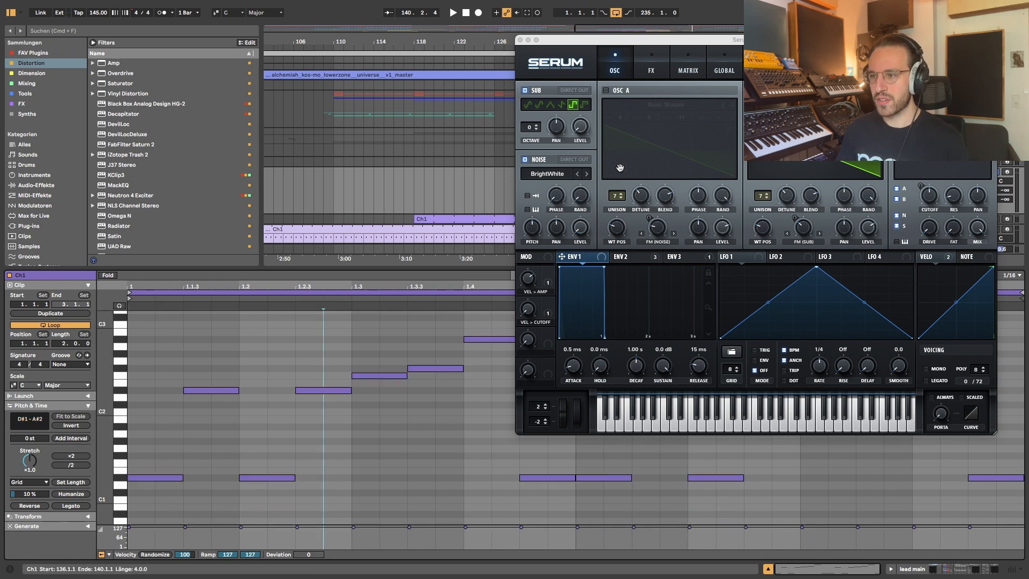
Return to the lead's device chain and turn oscillator A back on in Serum
key("shift+Tab")
left_click_drag(599, 45, 255, 68)
left_click(261, 113)
Inspect the Env 2 modulation of the Tape Sat. distortion's filter frequency, play the lead and close Serum
left_click(298, 92)
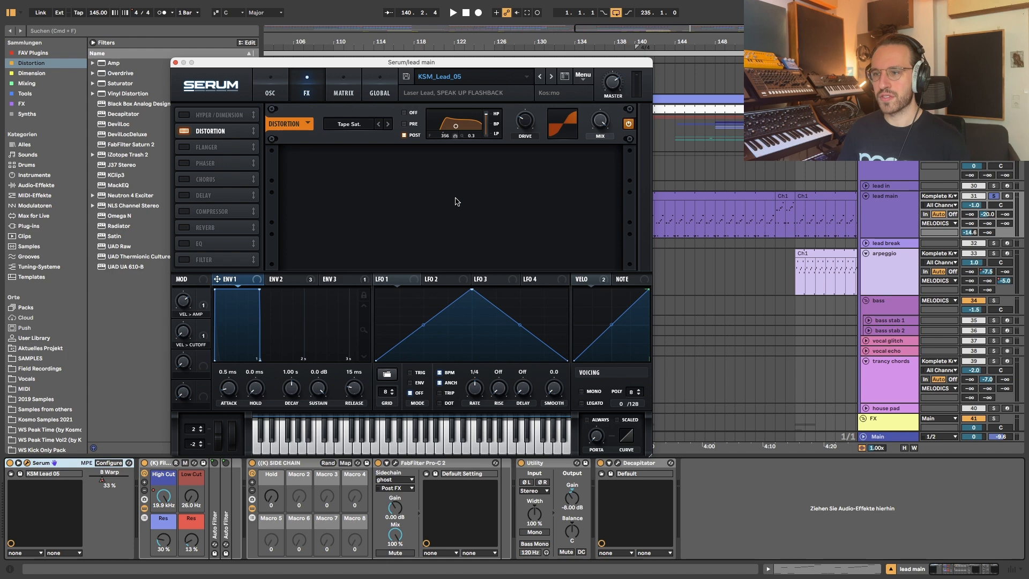
left_click(295, 281)
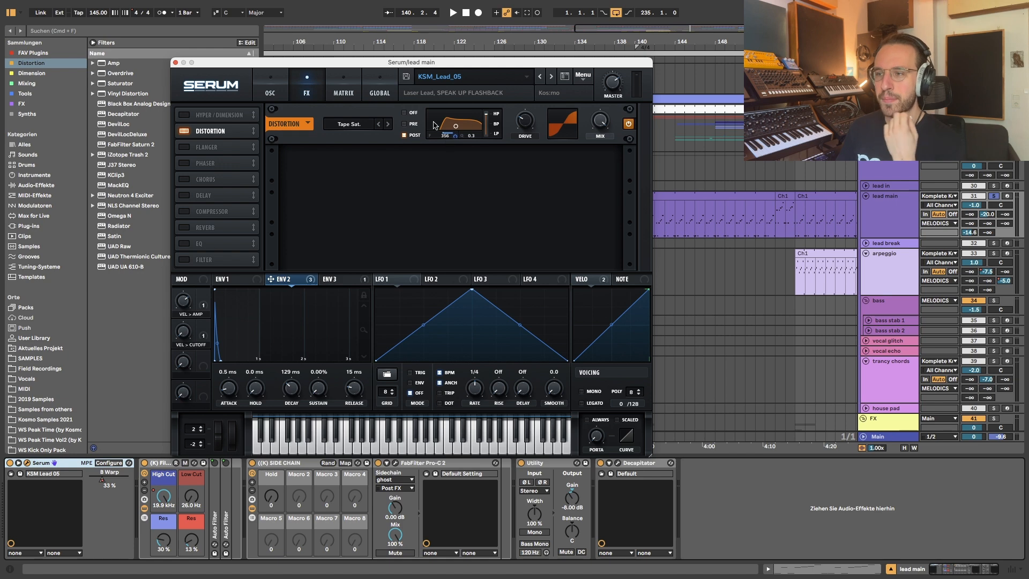
right_click(455, 134)
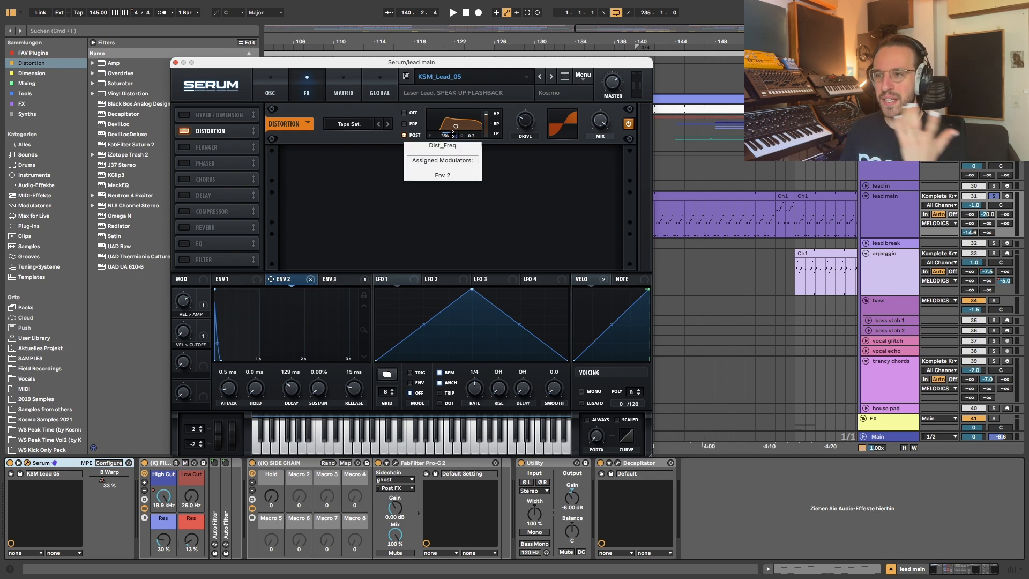
left_click(454, 169)
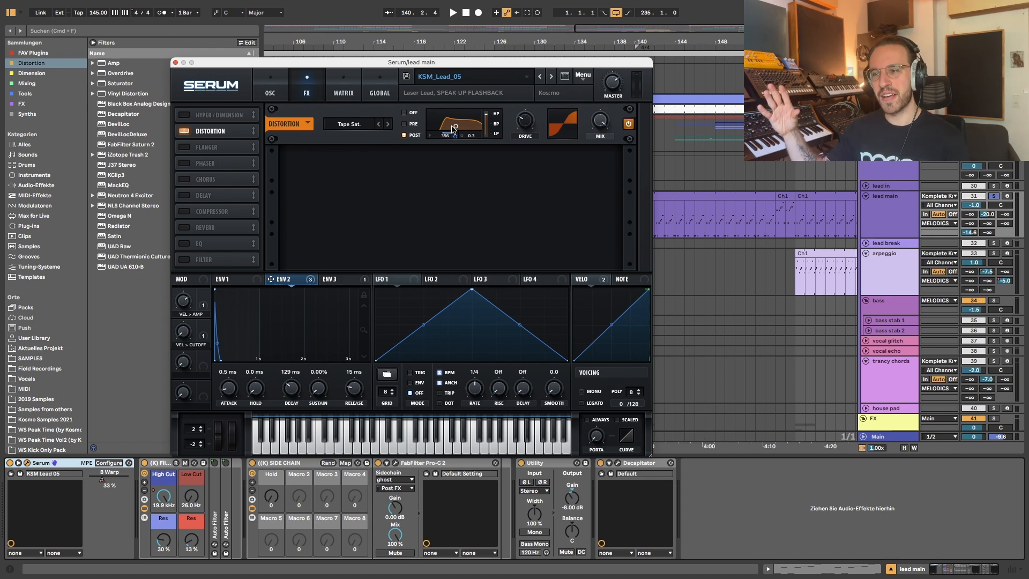
key("space")
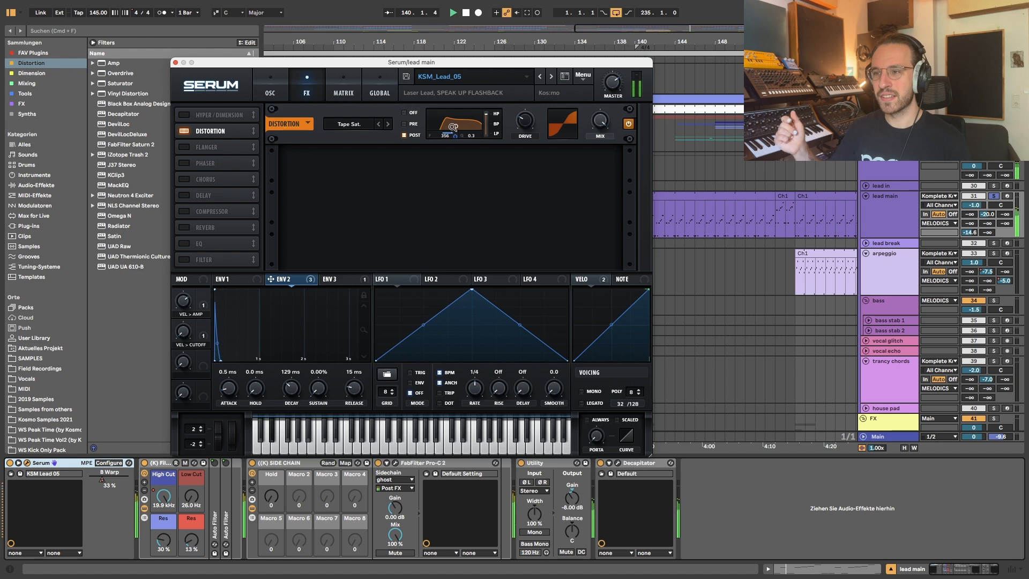
key("space")
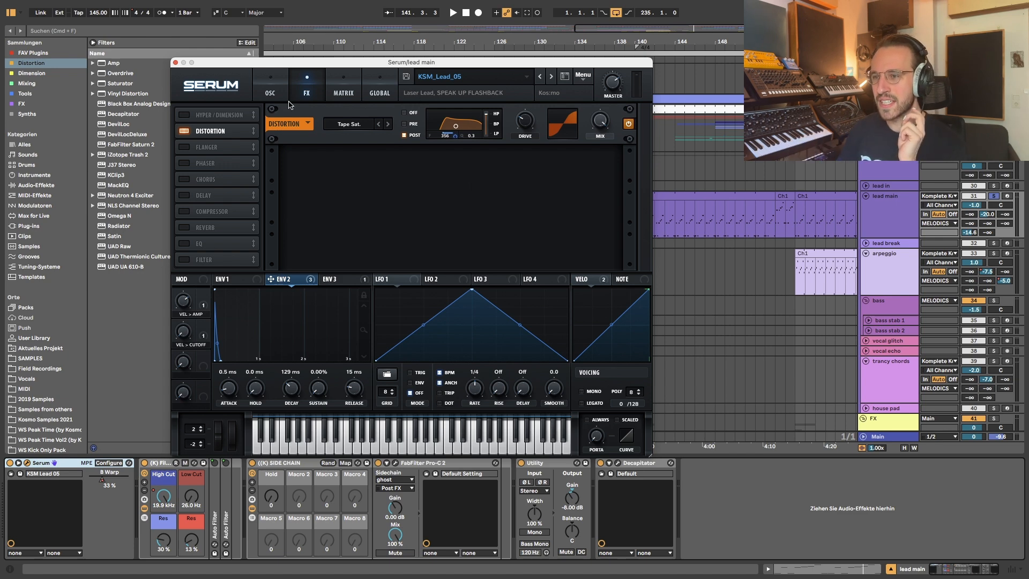
left_click(270, 89)
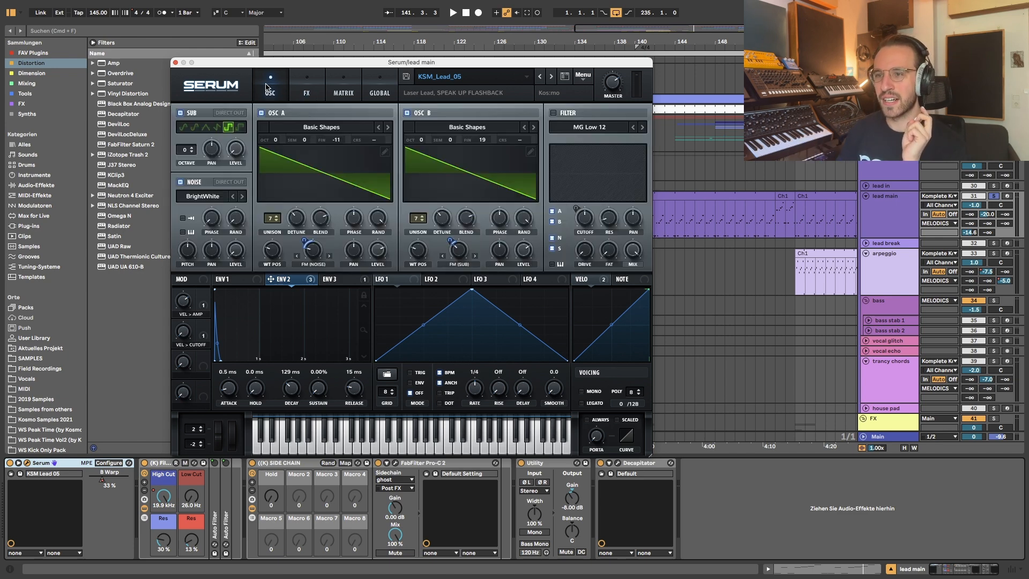
left_click(175, 64)
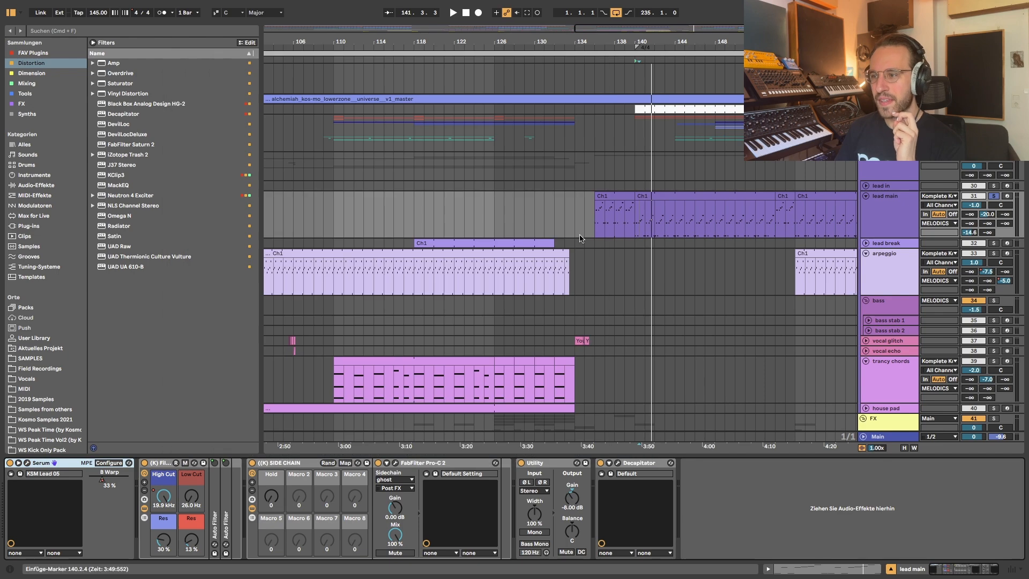
Unsolo the lead main track and play the full mix from bar 140
key("minus")
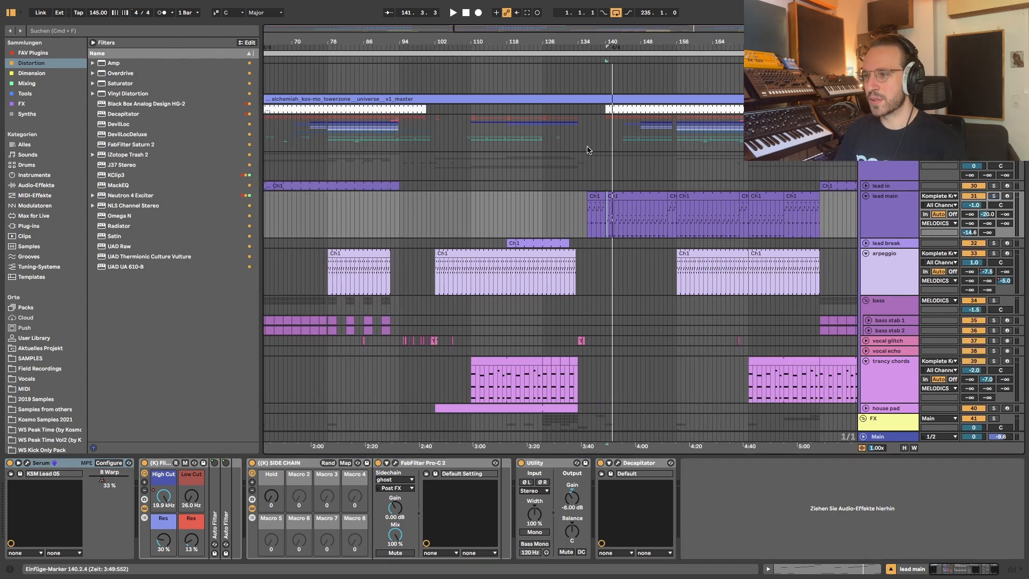
key("plus")
left_click(639, 125)
key("space")
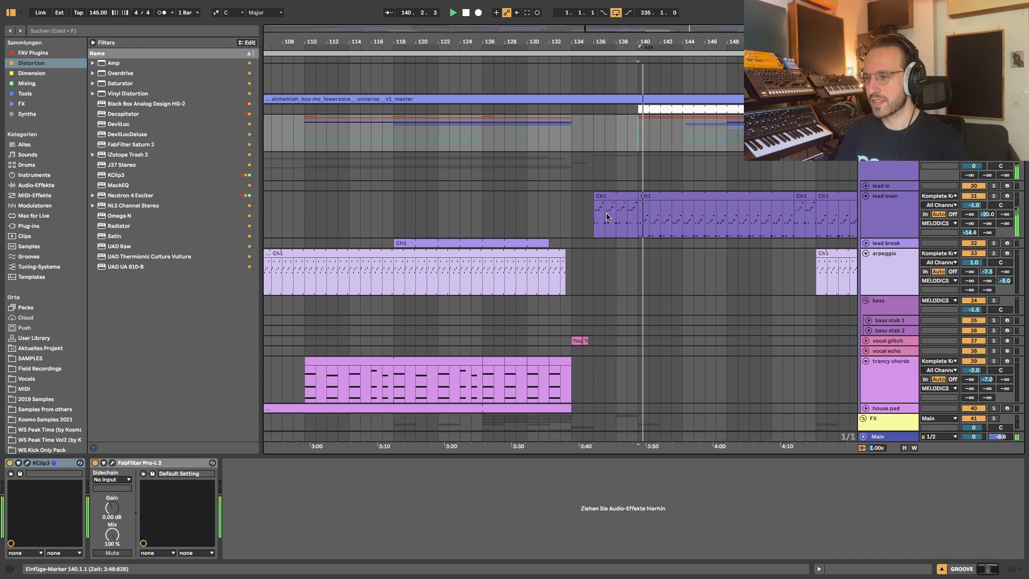
scroll(606, 214, "down", 3)
scroll(621, 175, "up", 4)
scroll(645, 177, "down", 2)
scroll(613, 177, "down", 4)
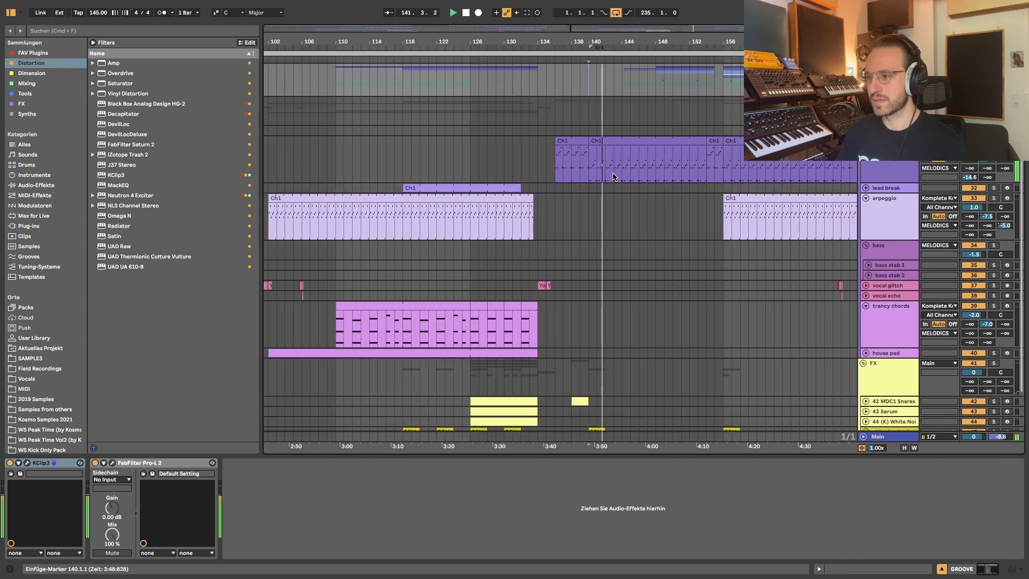
scroll(613, 176, "down", 1)
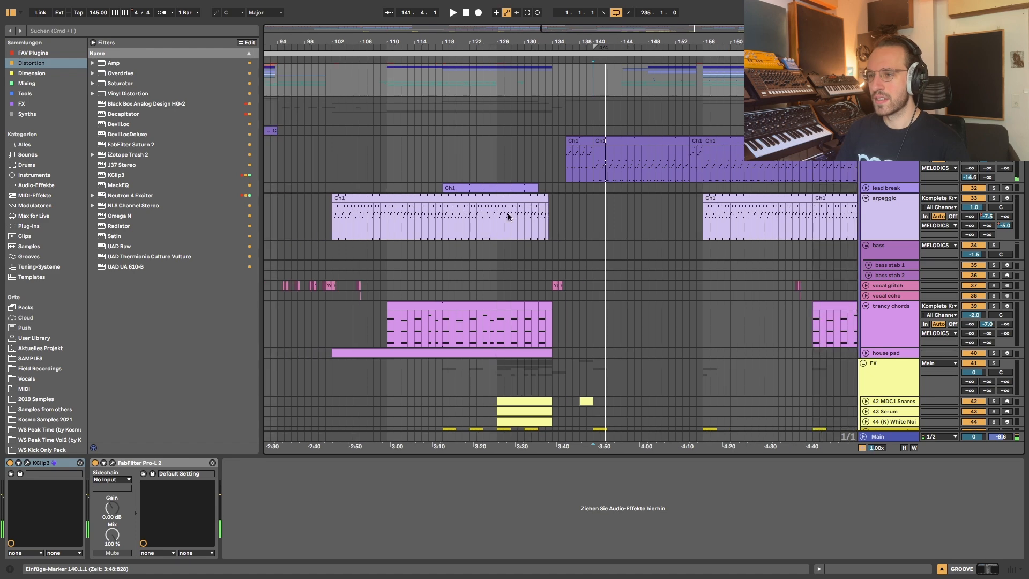
Open the arpeggio track's Serum preset, solo the track and play its clip from bar 102
left_click(423, 198)
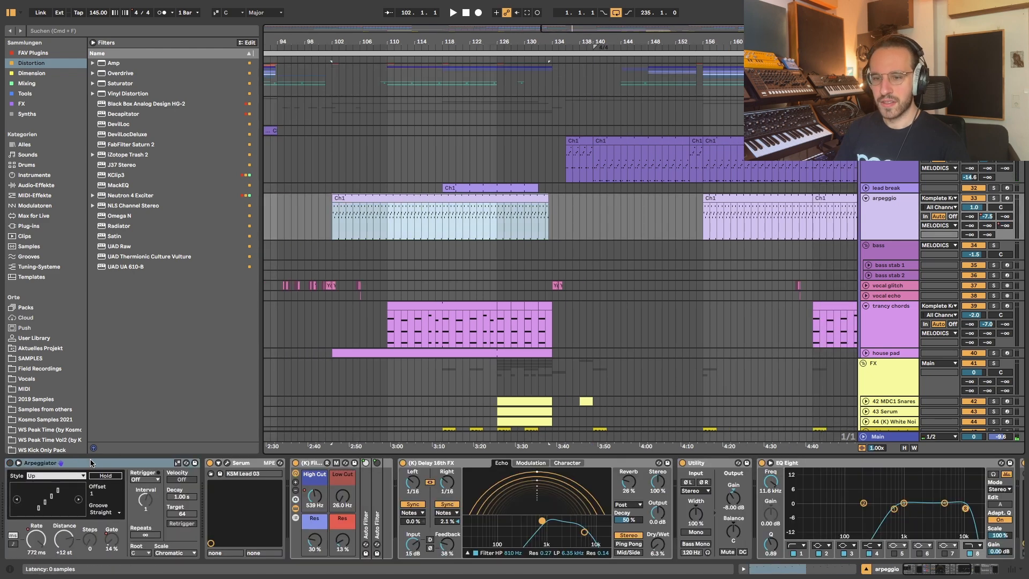
left_click(228, 464)
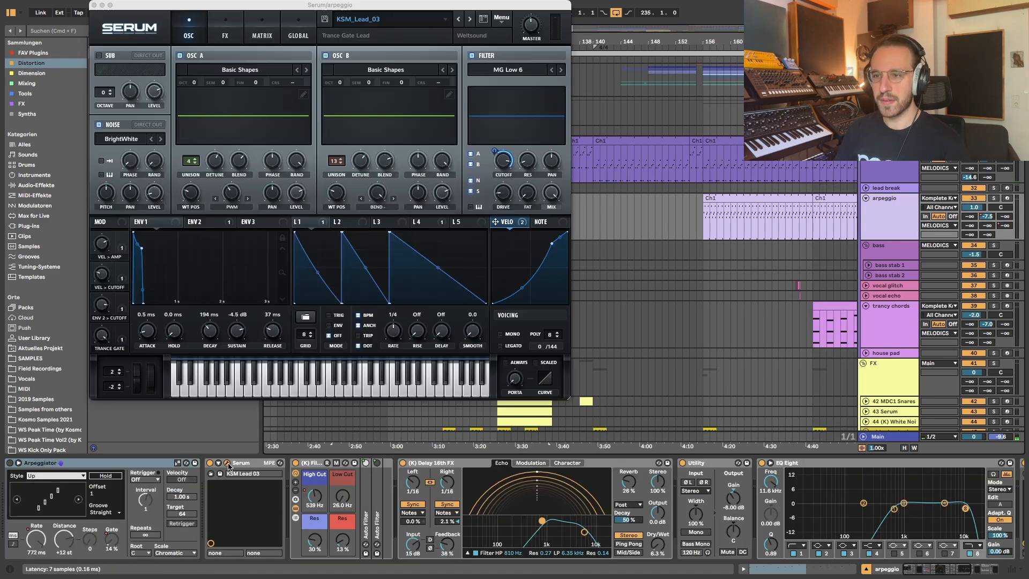
left_click(902, 220)
key("s")
key("space")
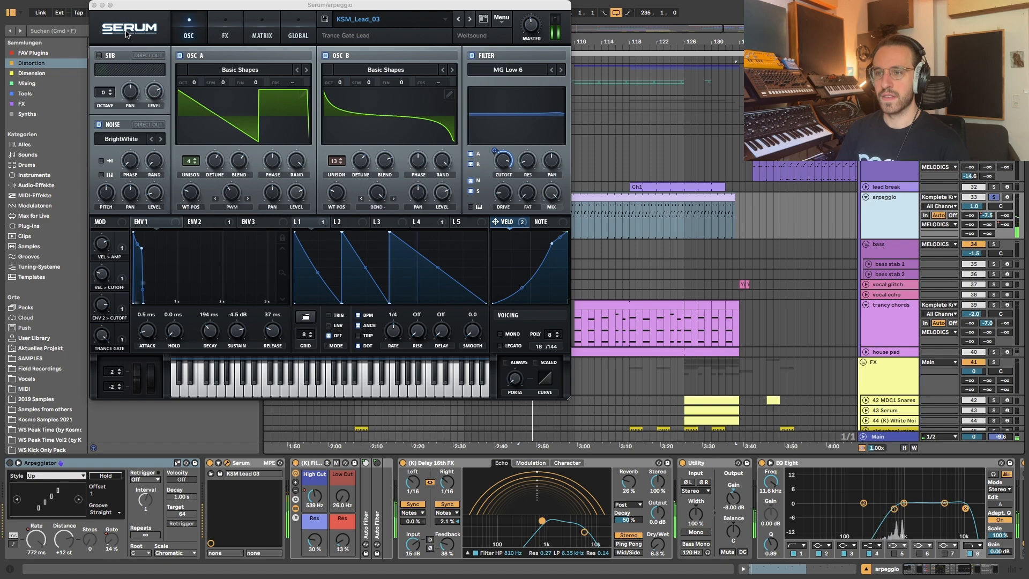
left_click(94, 5)
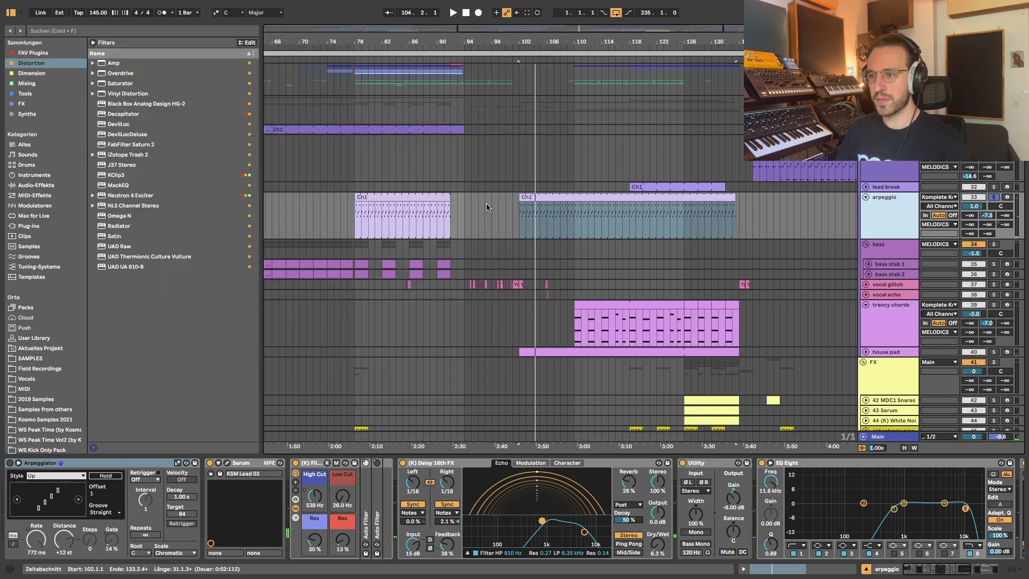
Place the insert marker at bar 42 in the arpeggio track's earlier clip
scroll(484, 206, "left", 3)
key("space")
left_click(462, 192)
scroll(462, 194, "up", 3)
scroll(416, 207, "left", 5)
left_click(361, 195)
scroll(361, 196, "left", 2)
left_click(358, 212)
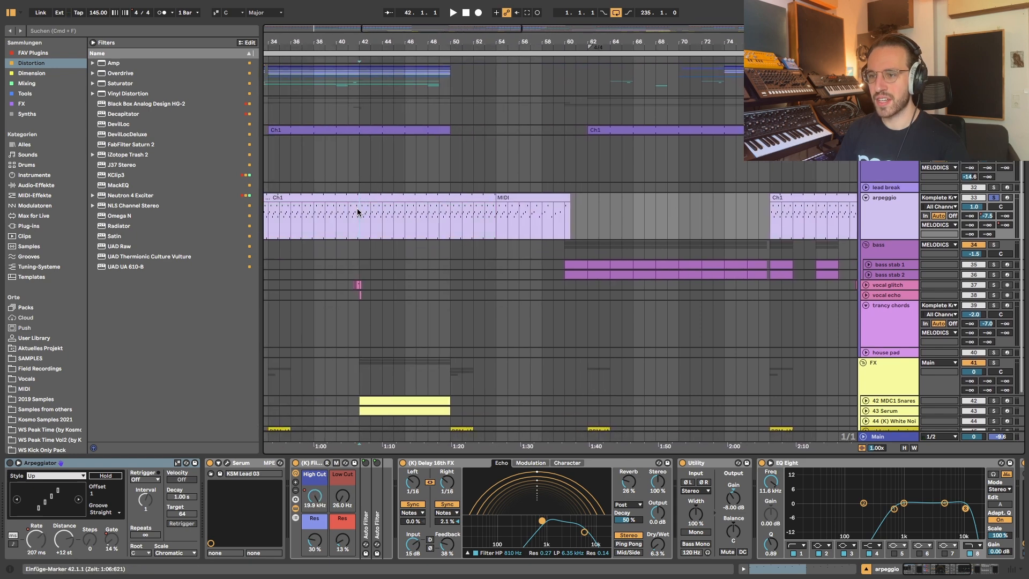
Examine the arpeggio's Serum effects and oscillator pages, listen to it from bar 42 and close Serum
left_click(224, 462)
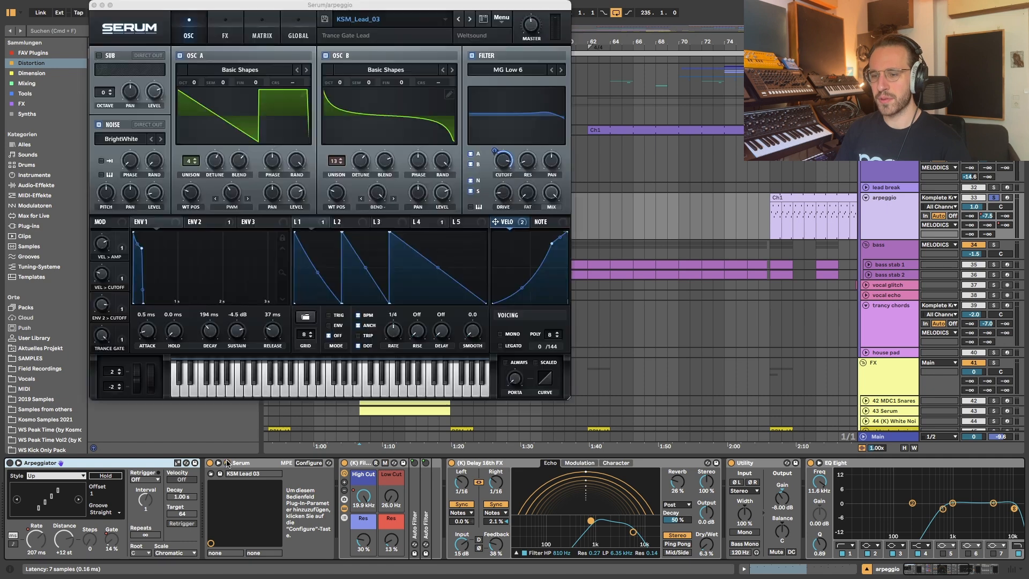
left_click(225, 29)
left_click(187, 22)
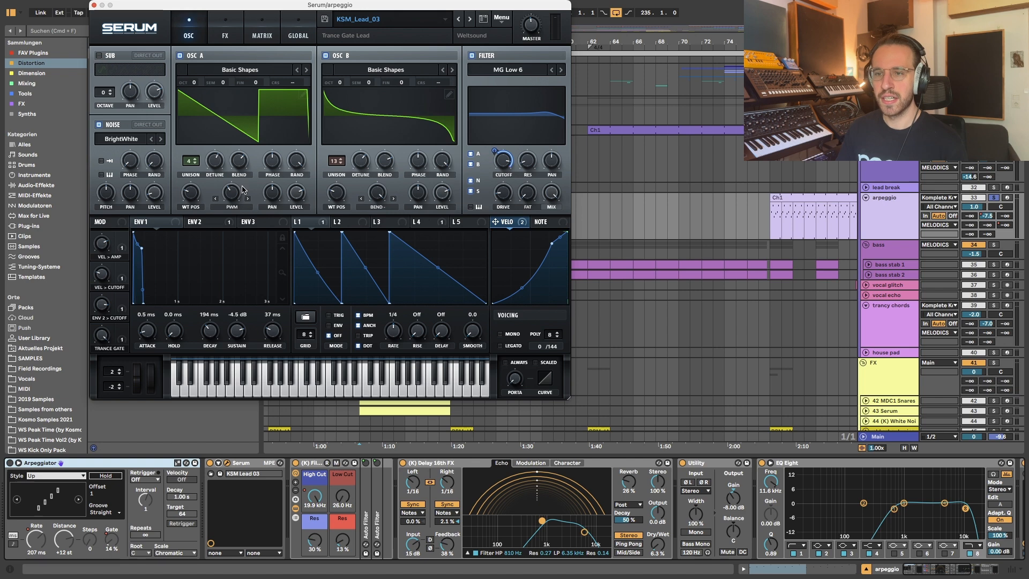
key("space")
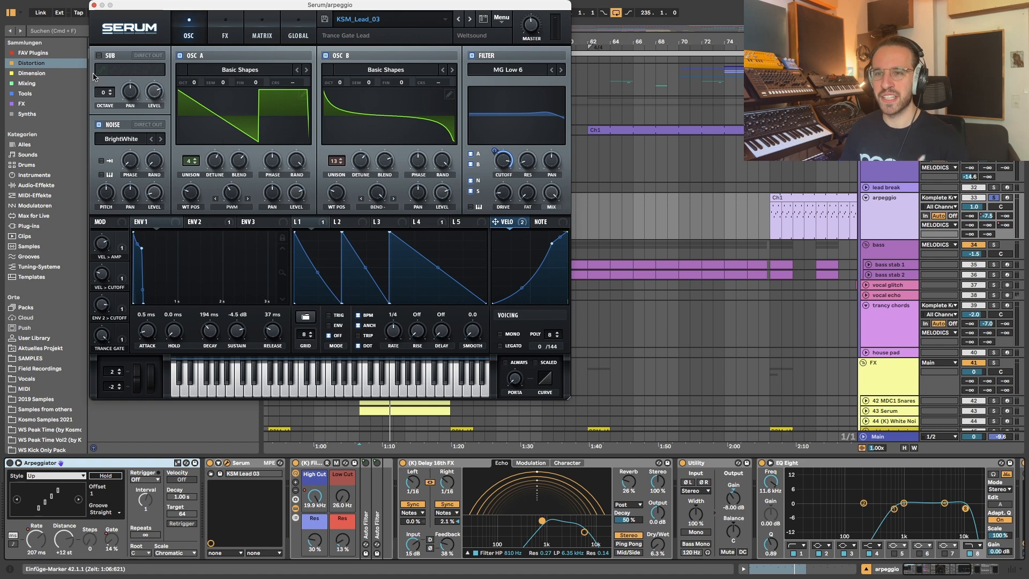
left_click(94, 6)
Compare the arpeggio clips along the arrangement at bars 42, 108 and 118
scroll(487, 223, "down", 5)
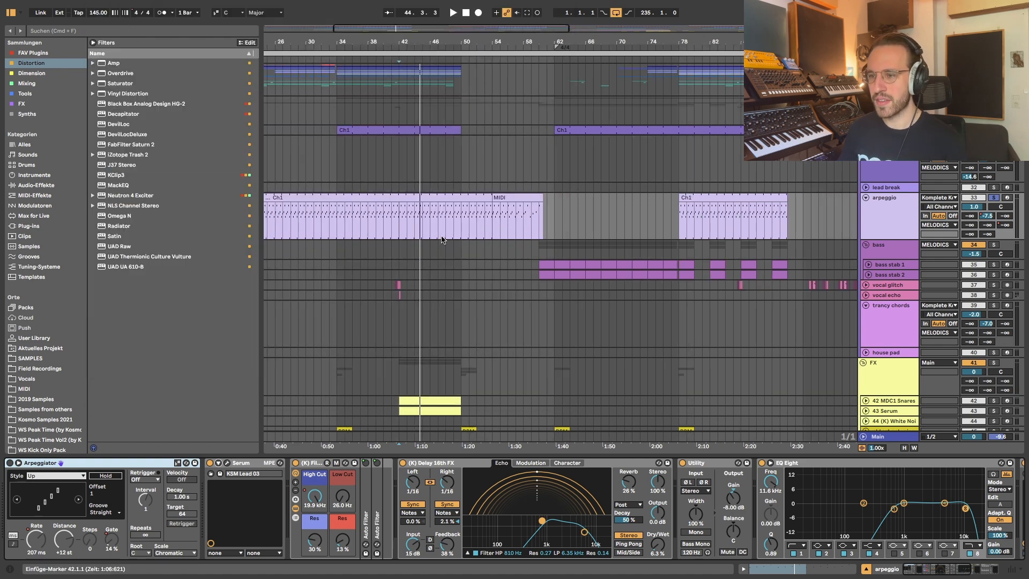
left_click(414, 219)
left_click(401, 220)
scroll(401, 222, "up", 3)
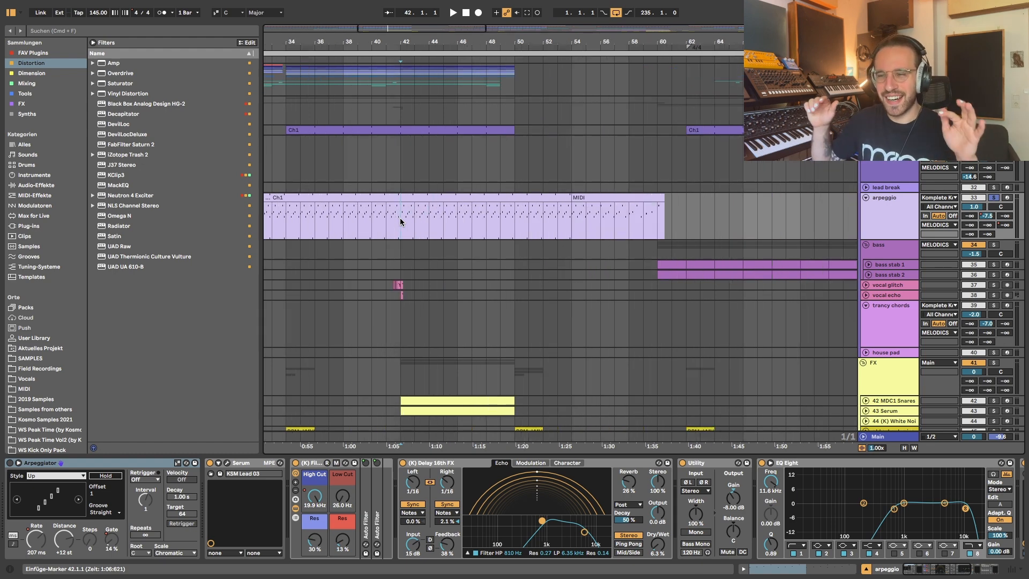
scroll(400, 221, "down", 4)
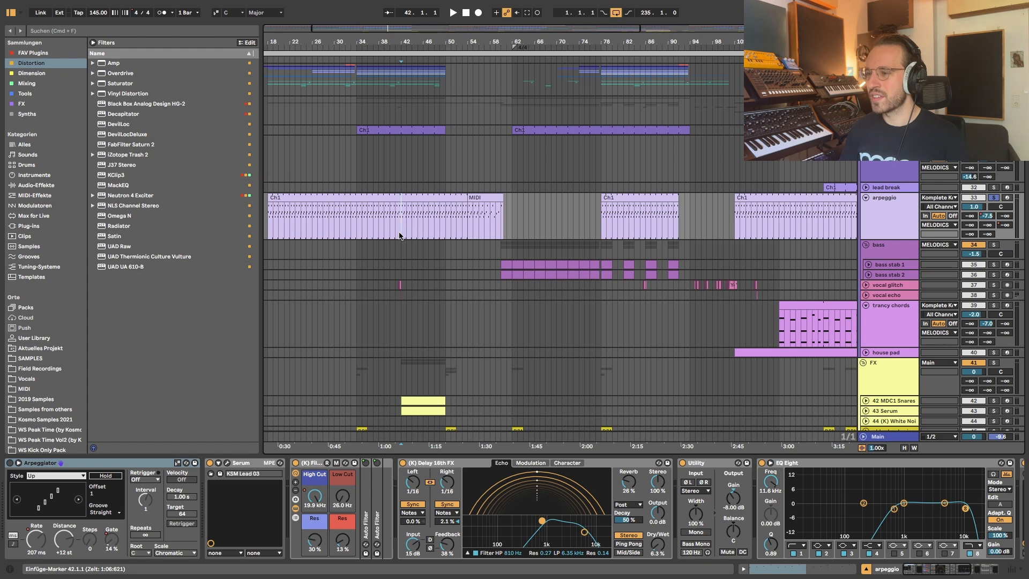
scroll(499, 238, "right", 5)
left_click(637, 215)
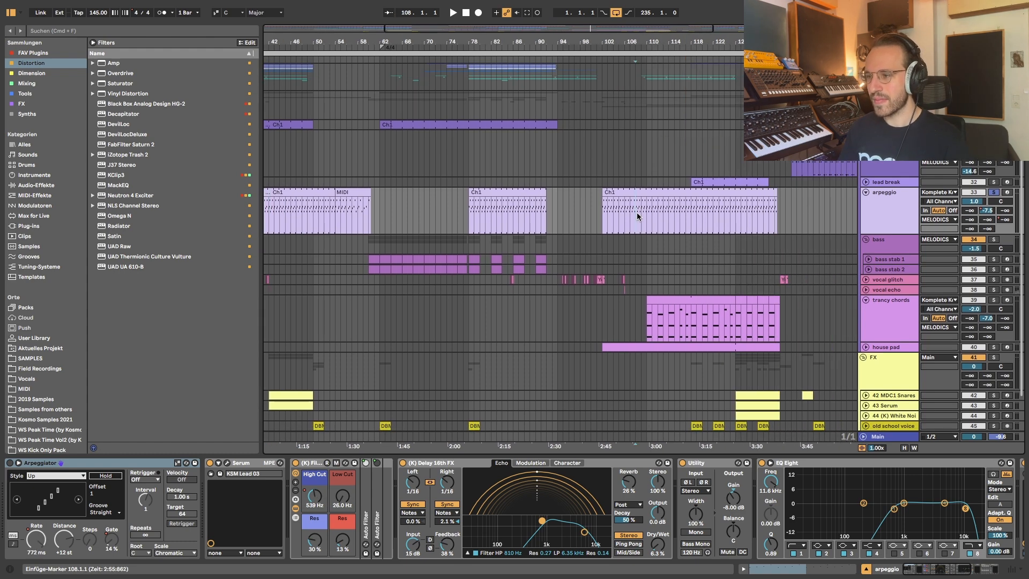
scroll(644, 230, "right", 5)
left_click(558, 214)
scroll(558, 214, "right", 3)
scroll(660, 215, "up", 5)
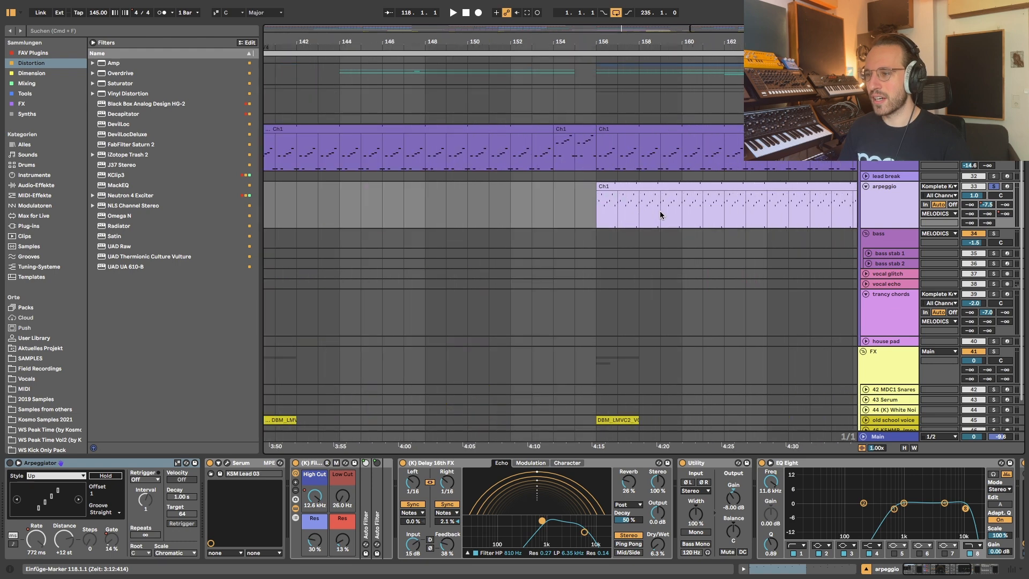
Select the arpeggio clip spanning bars 156 to 172 and play it soloed
left_click(594, 201)
left_click_drag(597, 151, 701, 152)
scroll(700, 161, "right", 3)
left_click(937, 187)
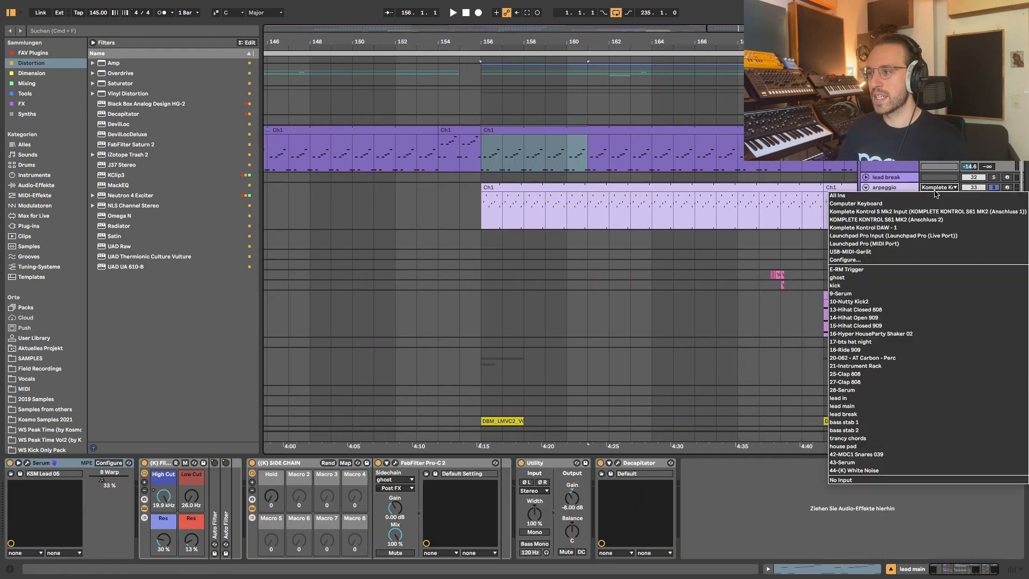
left_click(895, 188)
left_click(576, 187)
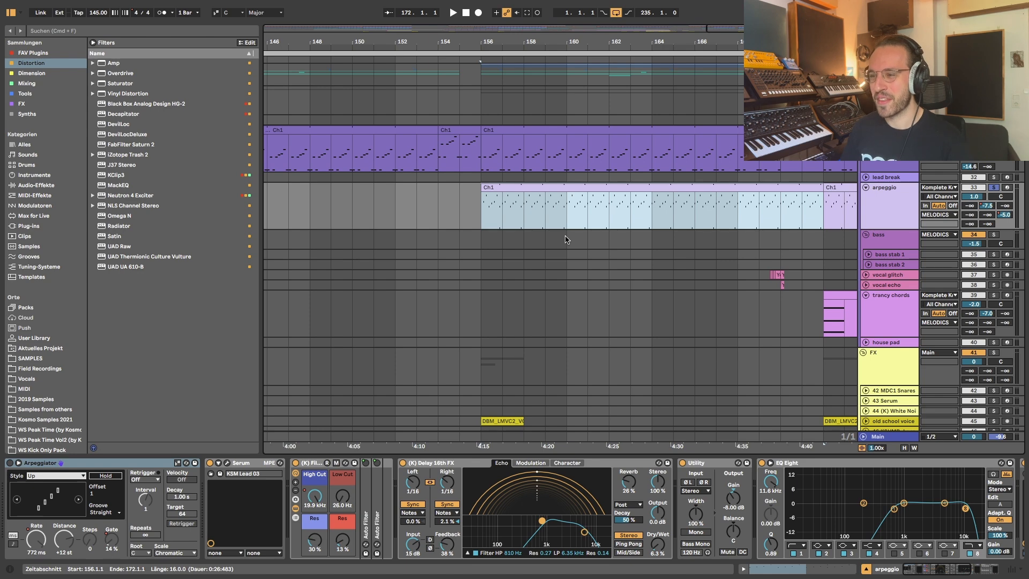
key("space")
scroll(490, 193, "up", 5)
scroll(516, 198, "down", 3)
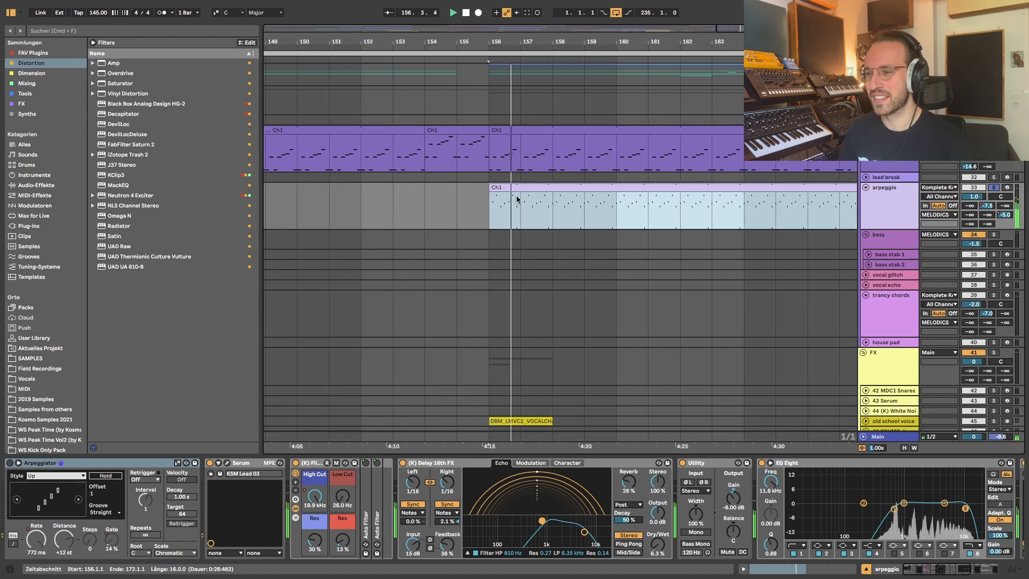
scroll(576, 227, "right", 3)
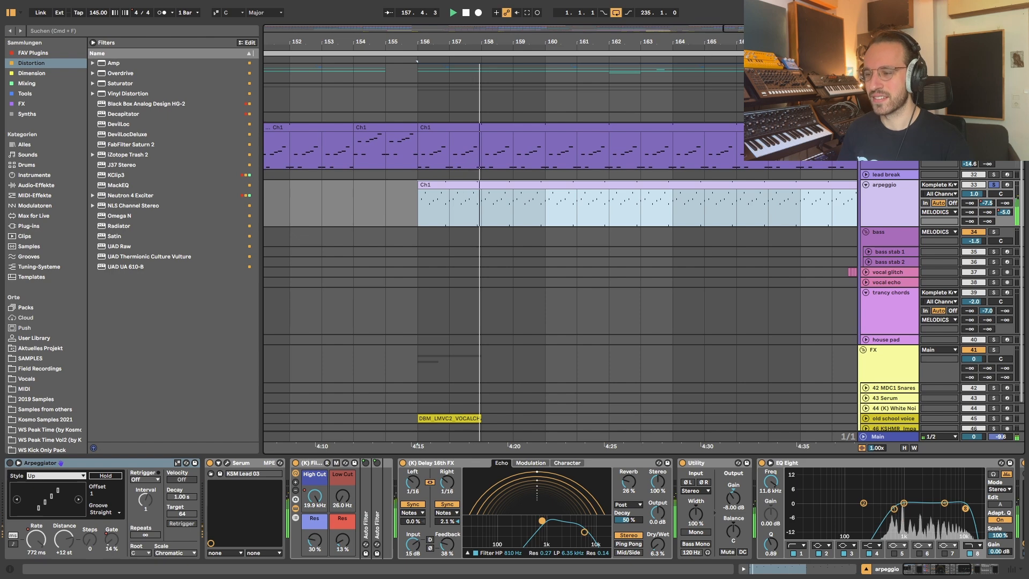
Solo the lead main track alongside the arpeggio and play both from bar 156
left_click(419, 146)
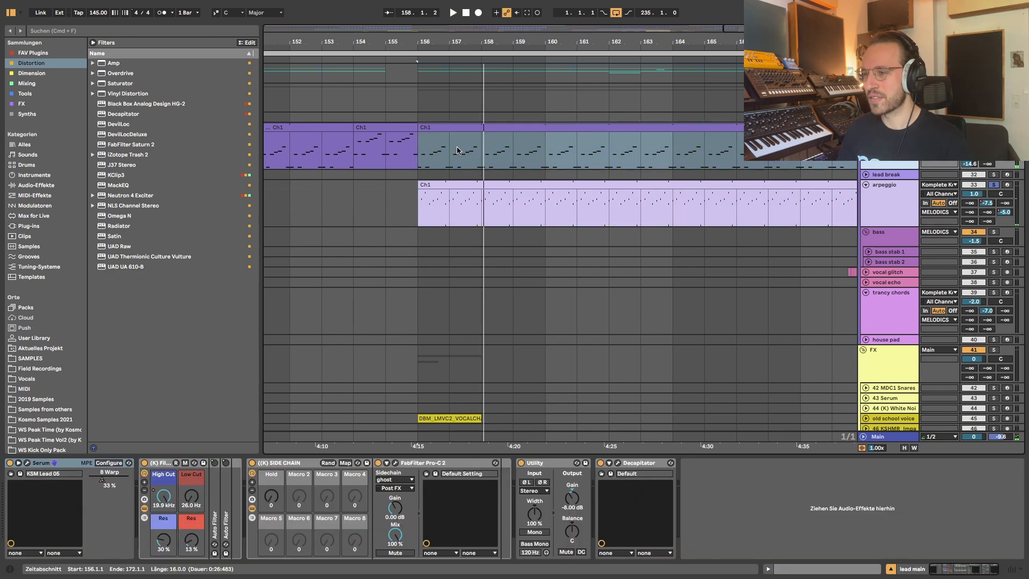
key("space")
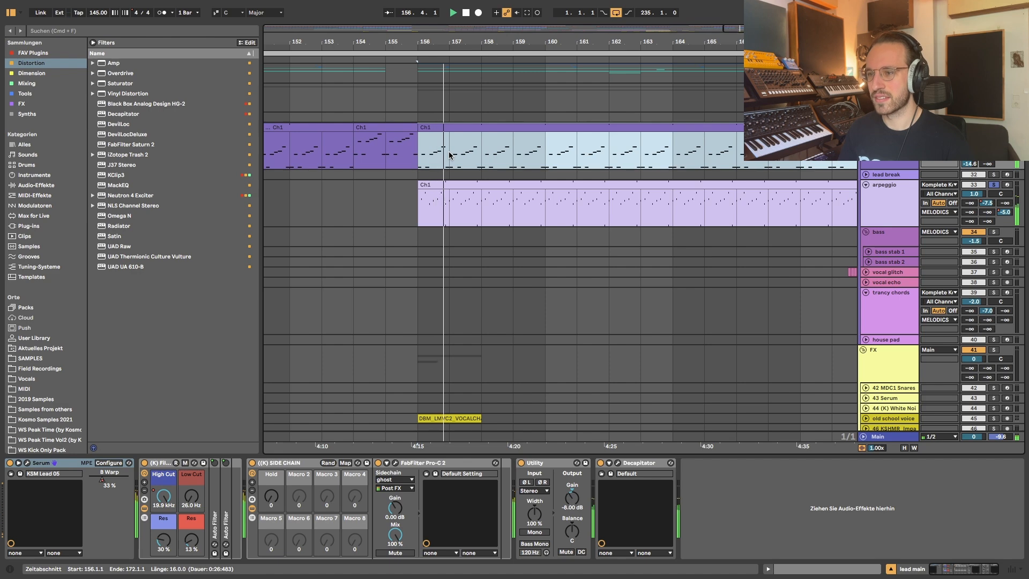
scroll(453, 150, "up", 2)
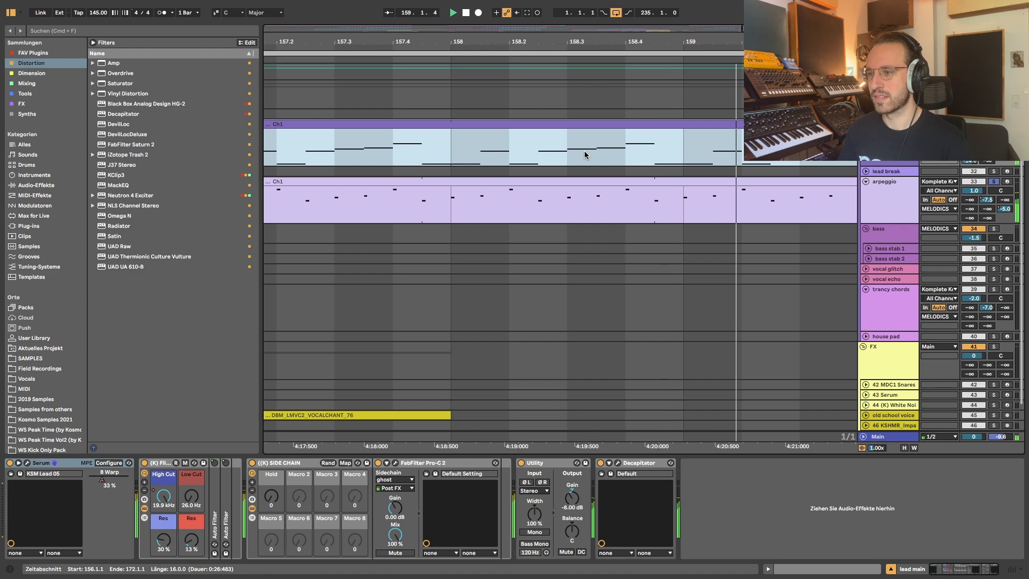
scroll(584, 154, "down", 3)
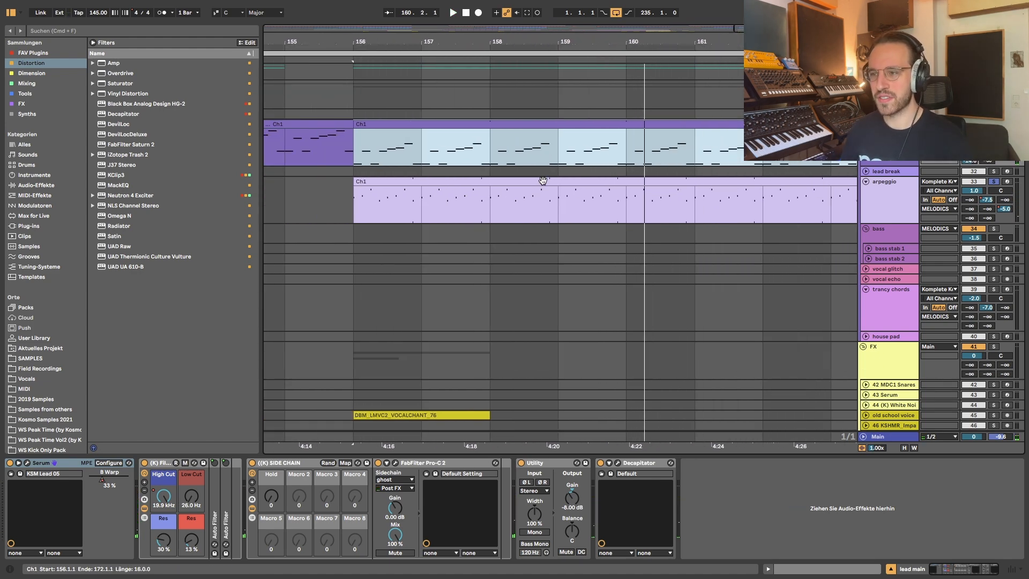
Open the arpeggio clip at bars 156 to 172 and examine its note pattern in the piano roll
double_click(554, 195)
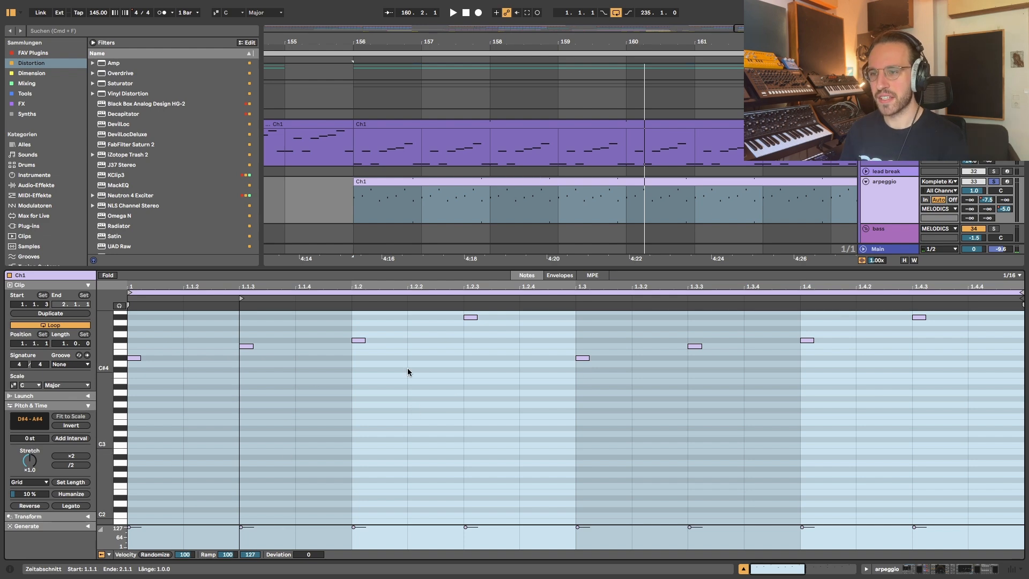
left_click(398, 390)
scroll(678, 405, "up", 2)
scroll(678, 408, "up", 1)
left_click_drag(233, 426, 318, 360)
left_click_drag(346, 418, 441, 322)
Lengthen all notes of the arpeggio clip, listen to them, shorten them back and return to the device view
key("super+a")
key("shift+Right")
key("space")
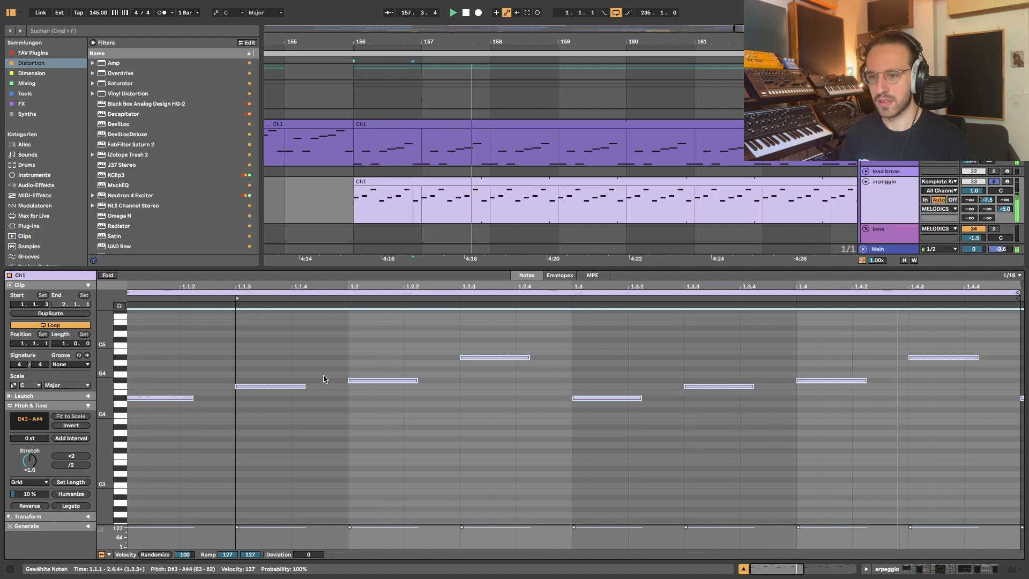
key("shift+Left")
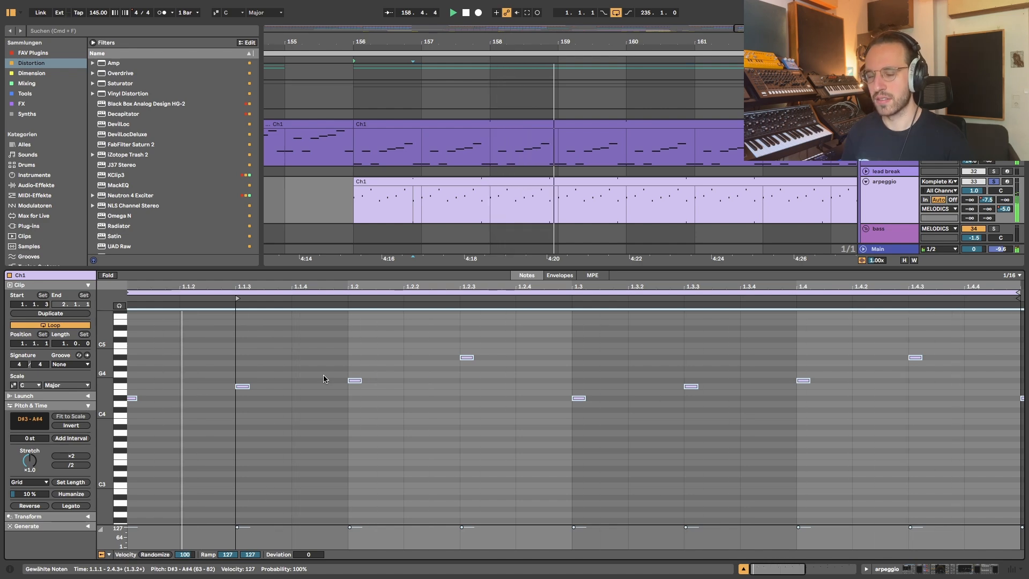
key("shift+Tab")
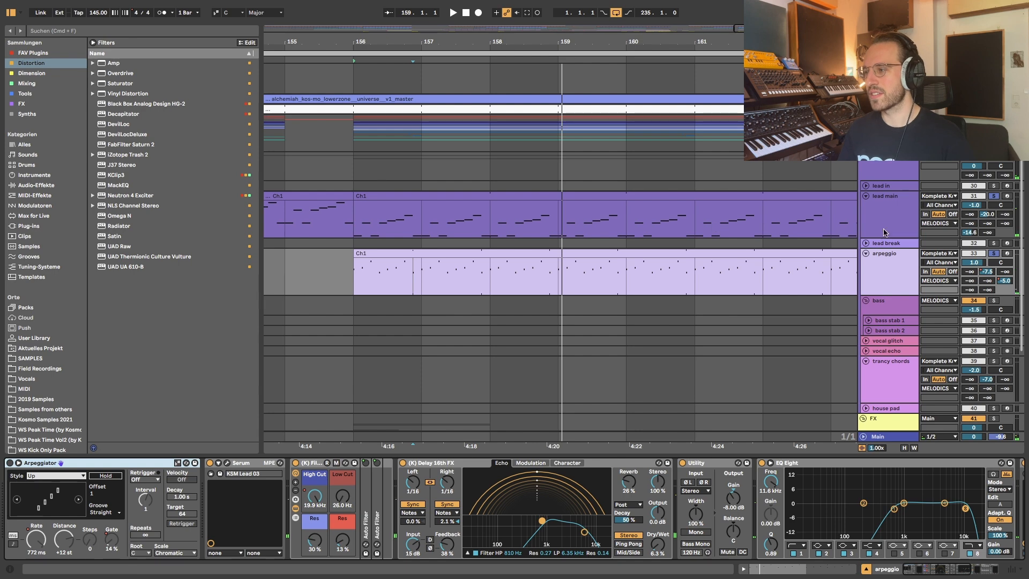
Compare the note patterns of the lead main and arpeggio clips closely from bar 156 to bar 159
left_click(886, 221)
scroll(684, 243, "down", 2)
scroll(684, 244, "down", 2)
left_click(350, 209)
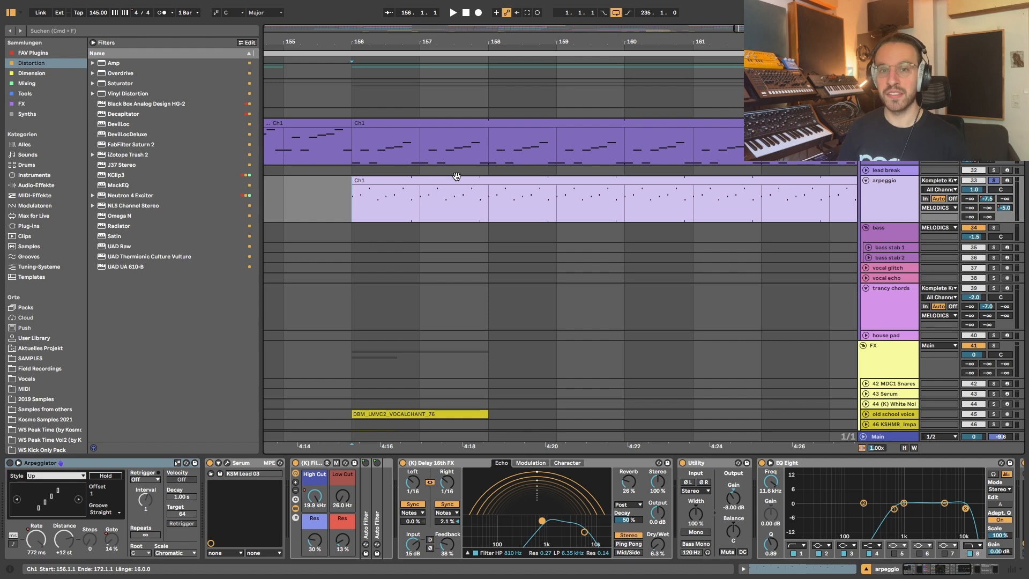
left_click(378, 142)
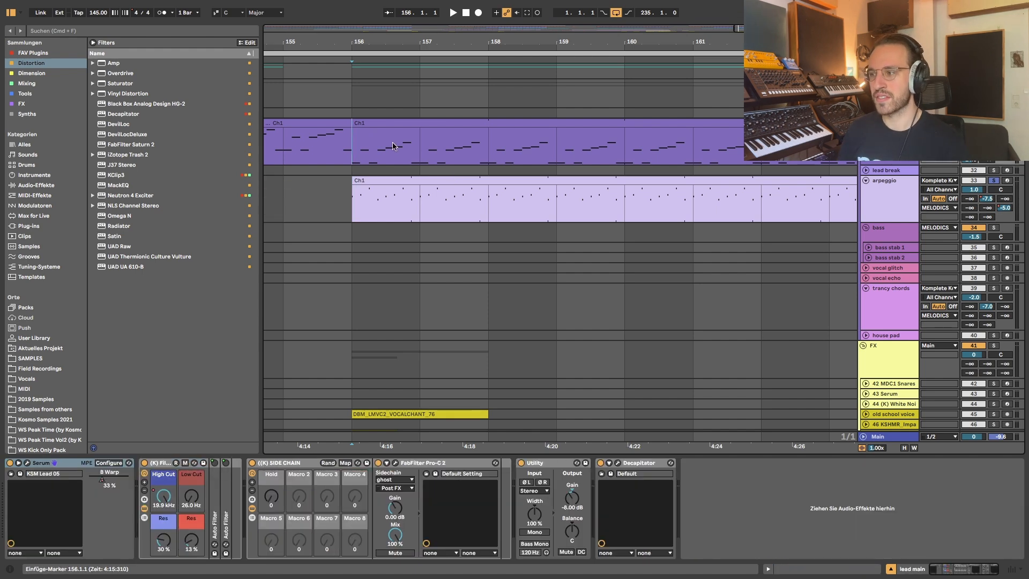
scroll(524, 196, "up", 10)
scroll(525, 166, "down", 3)
scroll(479, 181, "down", 3)
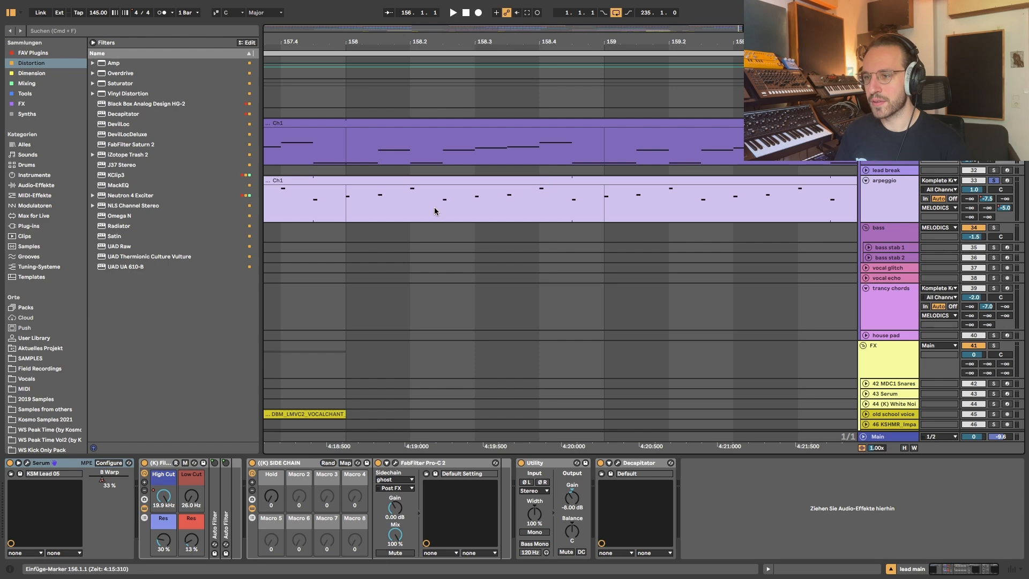
scroll(499, 150, "right", 3)
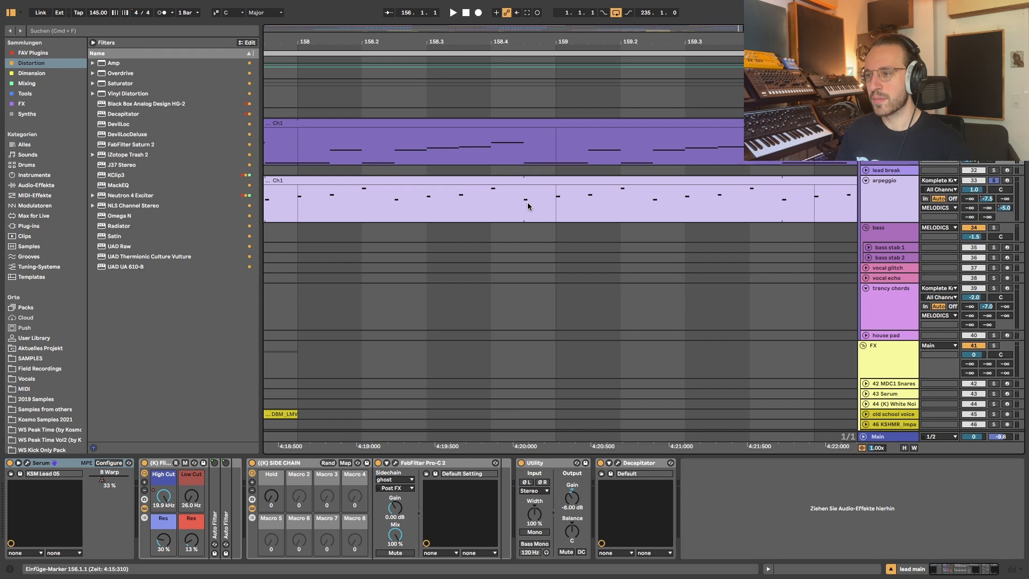
scroll(641, 183, "down", 5)
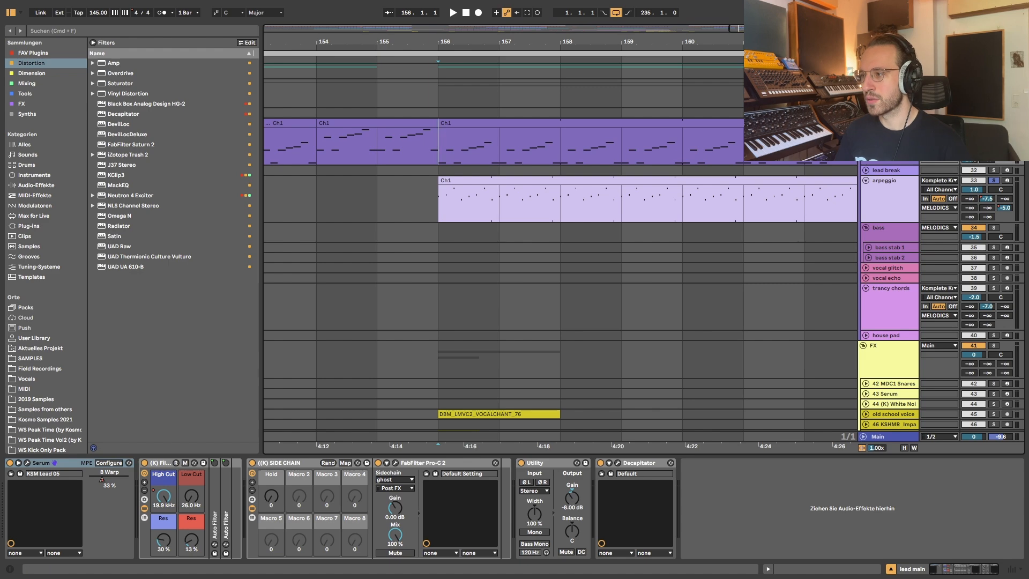
Play the soloed lead main and arpeggio together from bar 156 with the whole section in view
scroll(384, 135, "down", 5)
key("space")
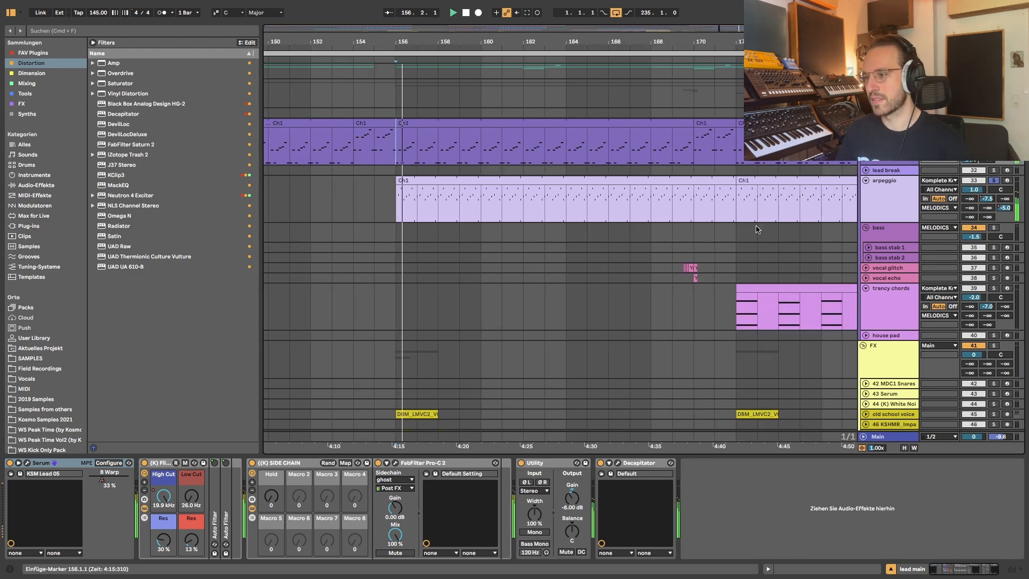
scroll(609, 218, "down", 3)
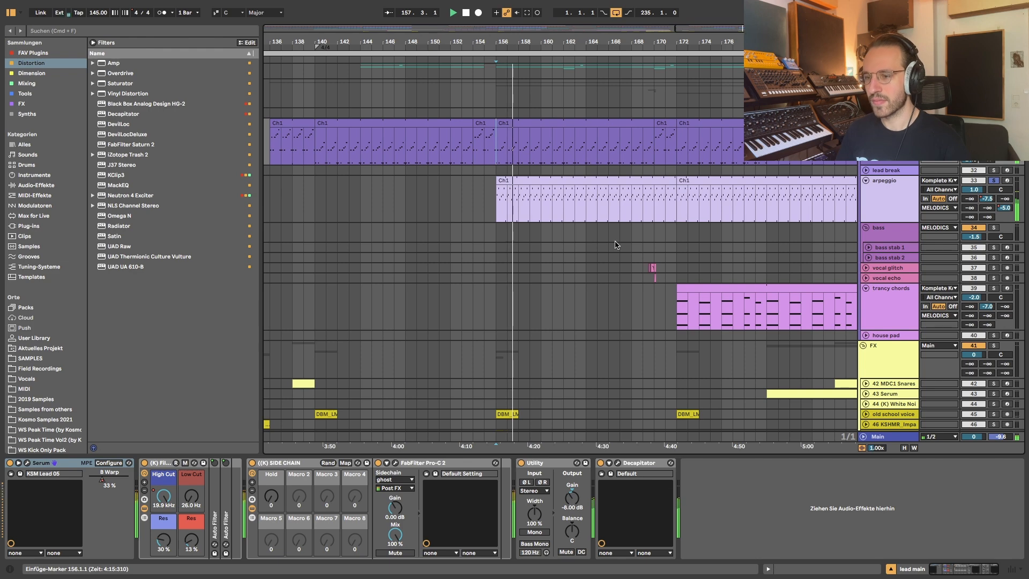
scroll(616, 242, "down", 2)
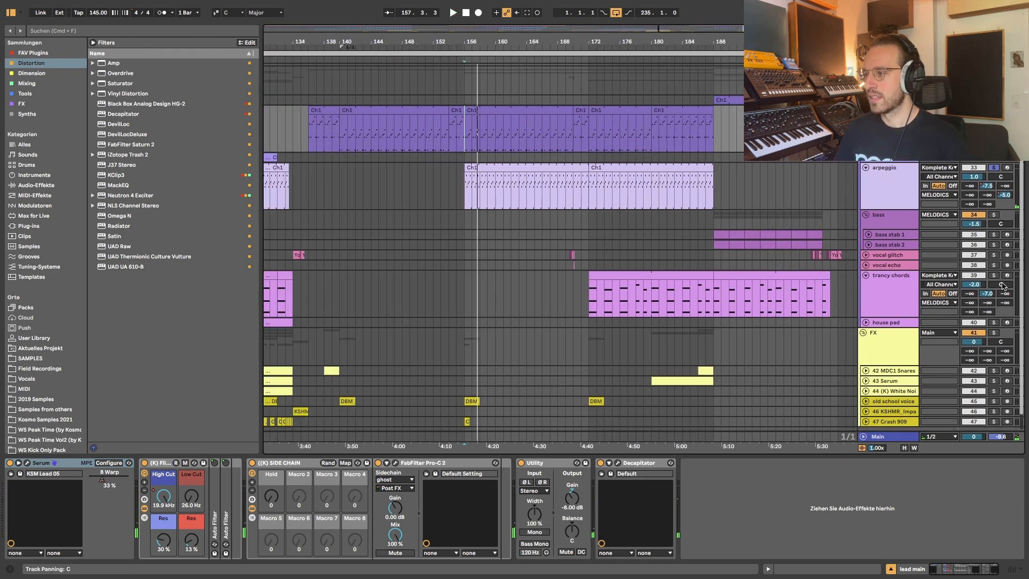
Solo only the trancy chords track and select its clip section from bar 172 to bar 188
left_click(600, 275)
scroll(582, 275, "up", 3)
left_click(582, 275)
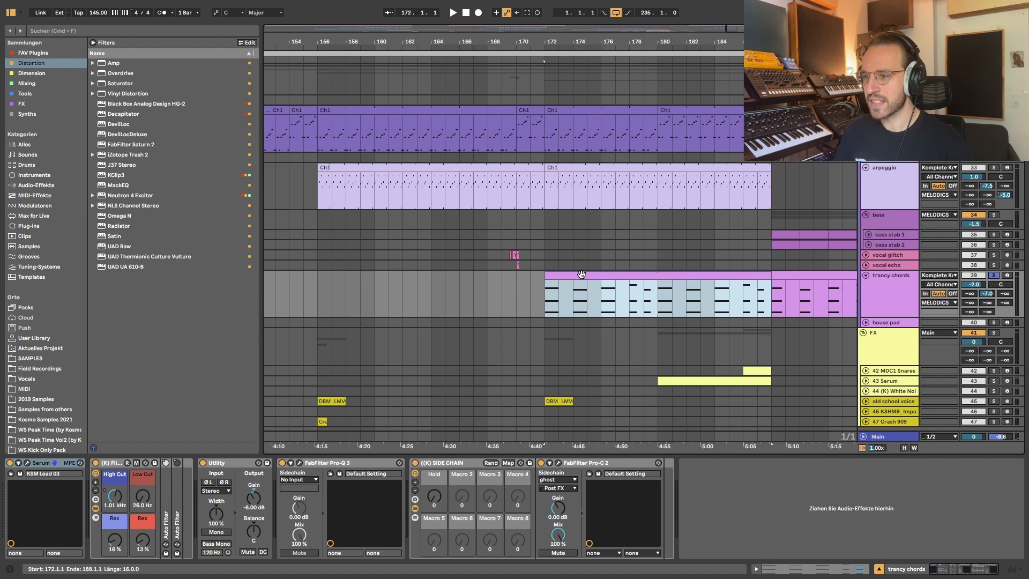
scroll(558, 280, "right", 3)
scroll(557, 281, "down", 1)
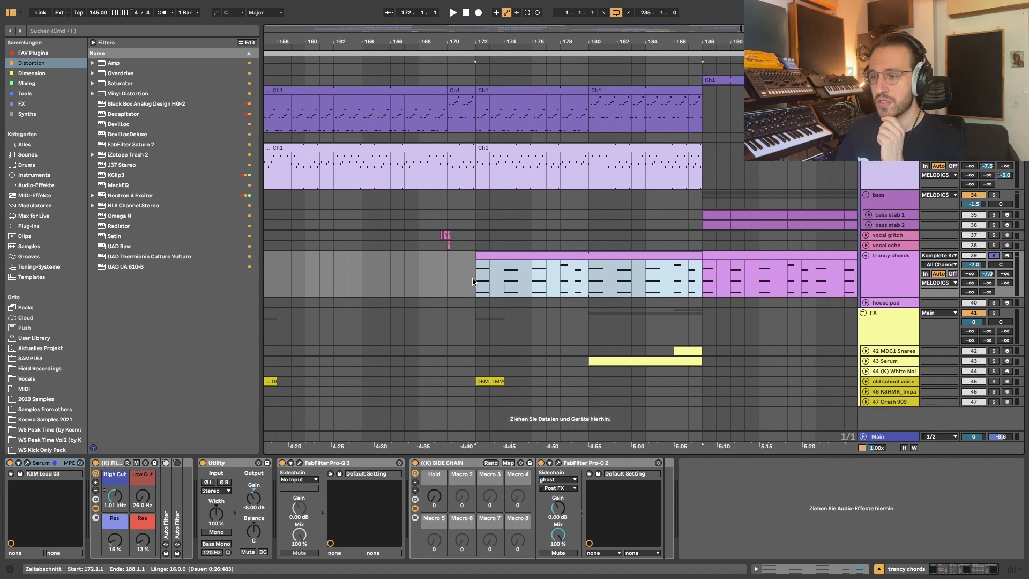
Review the trancy chords clips and their High Cut filter automation across the arrangement, then place the insert marker at bar 180
scroll(472, 277, "down", 6)
left_click(434, 278)
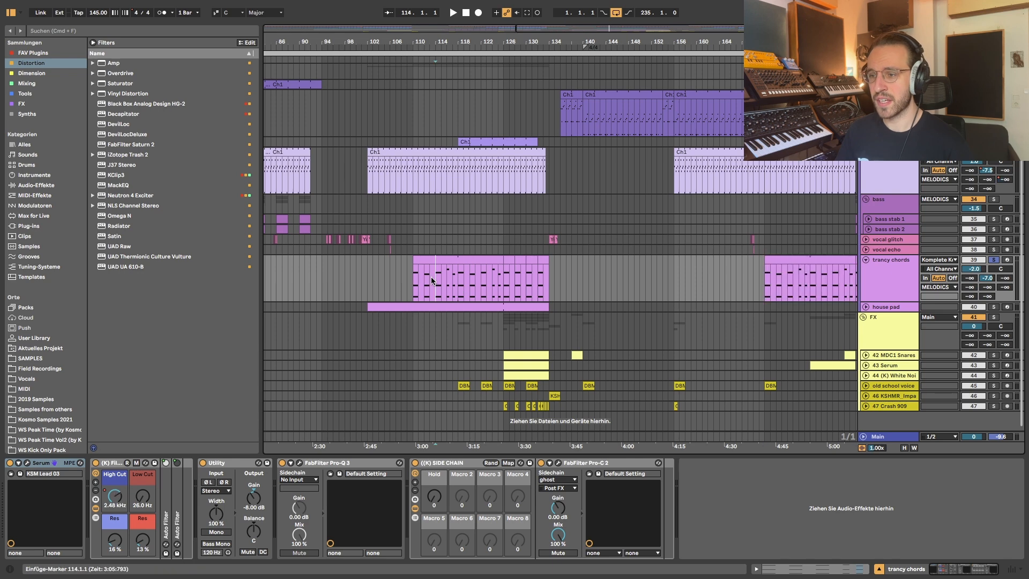
scroll(435, 279, "up", 1)
scroll(654, 286, "down", 3)
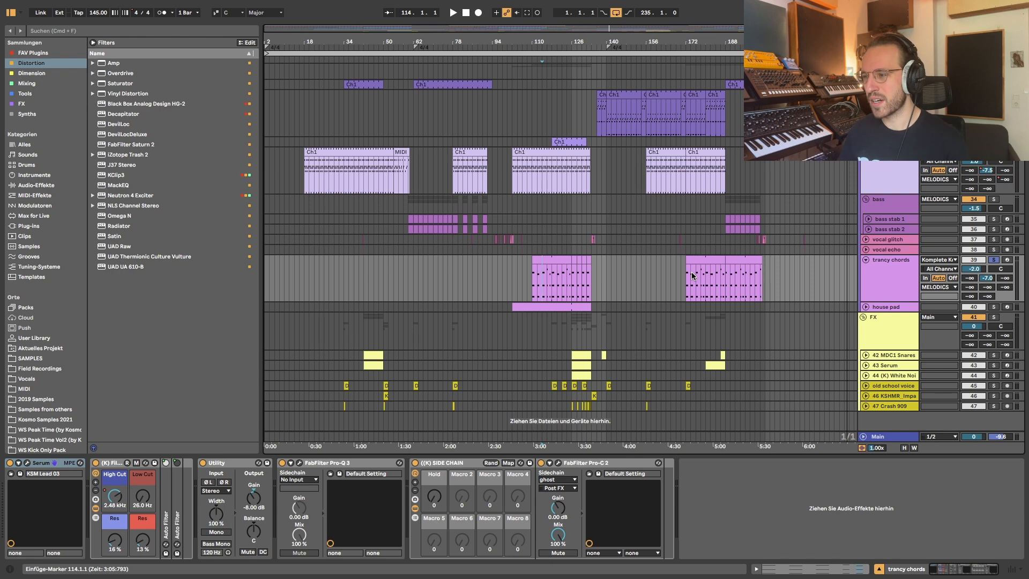
key("a")
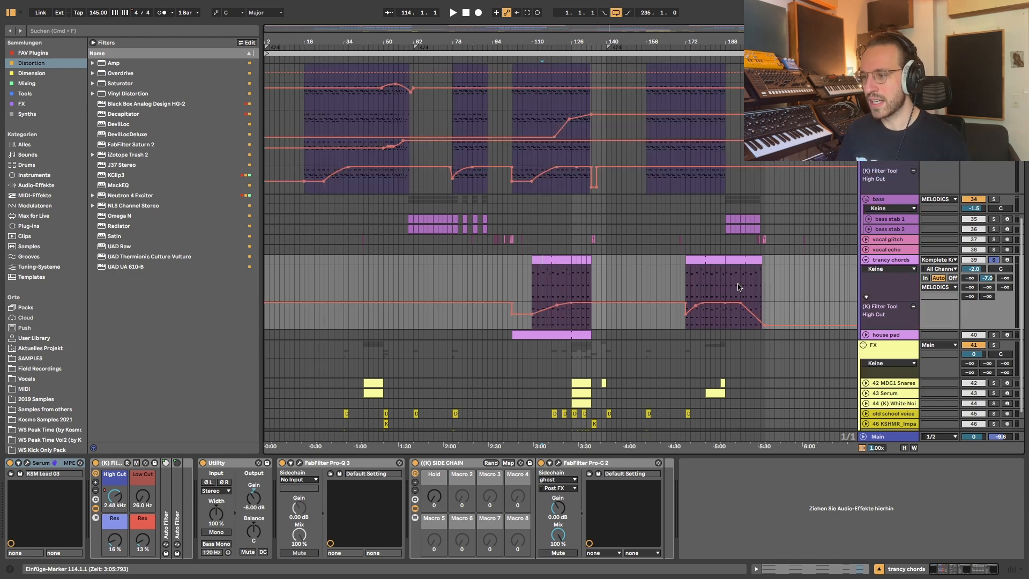
key("a")
left_click(706, 276)
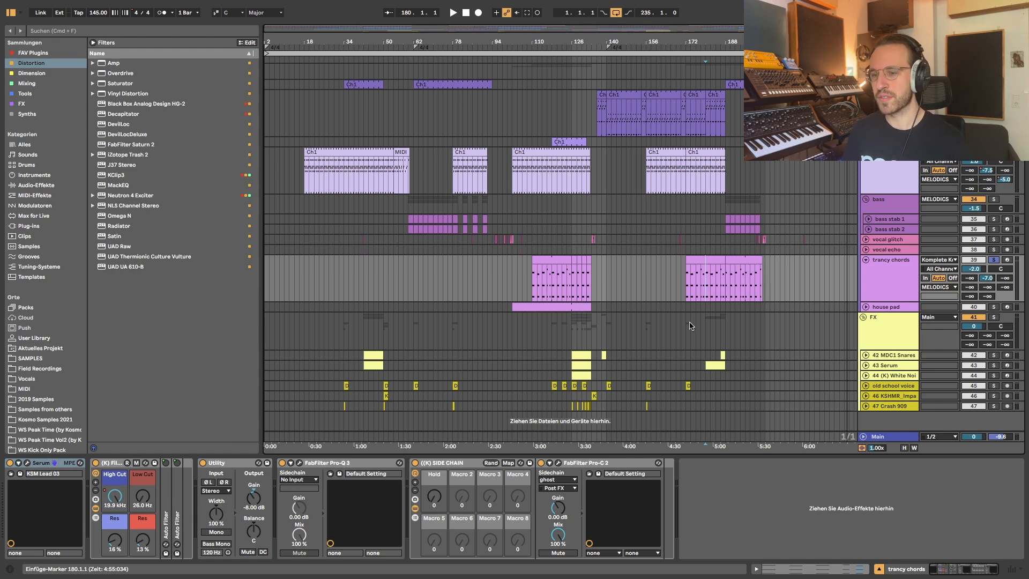
Open Serum on the trancy chords track and examine the notes of the chord clip around bar 180
left_click(28, 463)
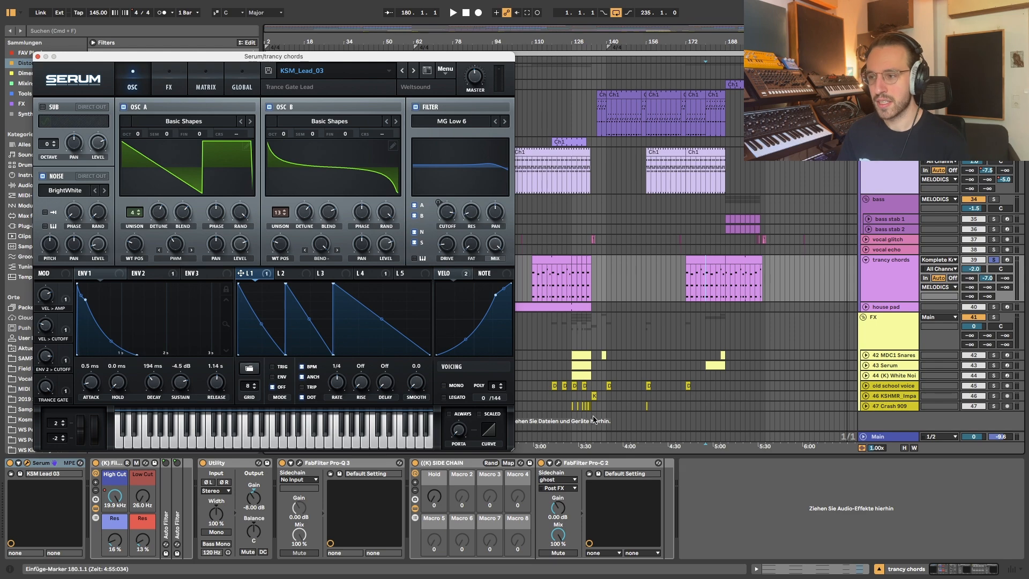
left_click(706, 278)
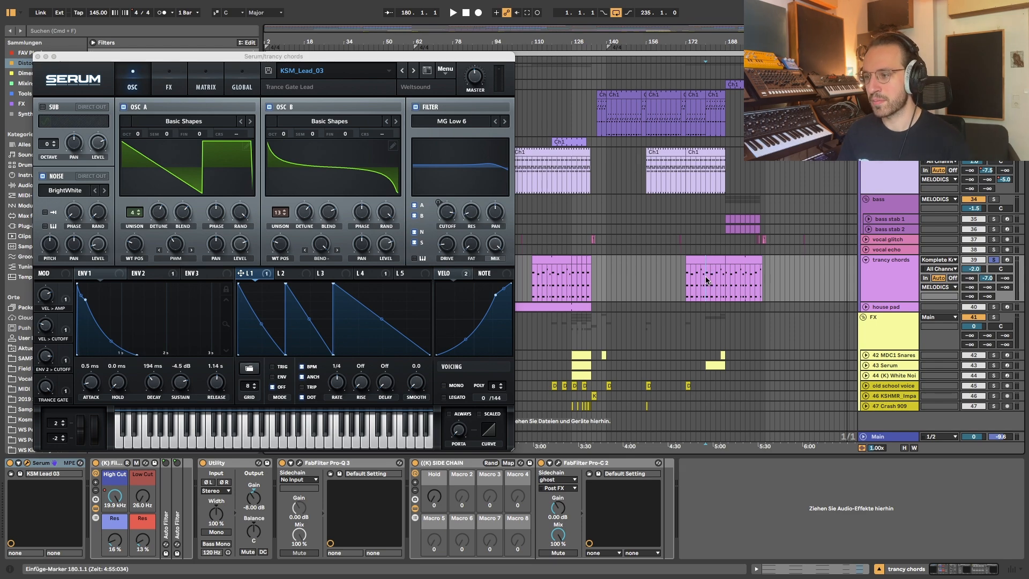
scroll(706, 276, "up", 5)
double_click(716, 260)
scroll(625, 412, "down", 4)
scroll(626, 413, "up", 3)
scroll(632, 412, "down", 4)
scroll(634, 414, "up", 4)
key("shift+Tab")
Play the soloed trancy chords from bar 180 with the Serum window open
left_click(706, 379)
key("space")
key("space")
key("space")
scroll(706, 379, "down", 4)
scroll(706, 239, "down", 3)
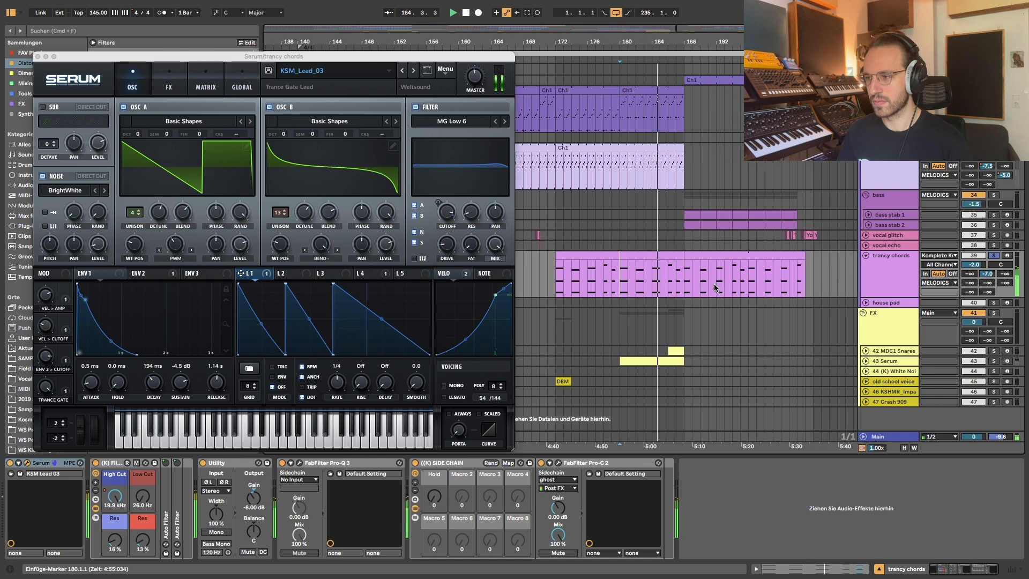
scroll(636, 330, "down", 2)
key("space")
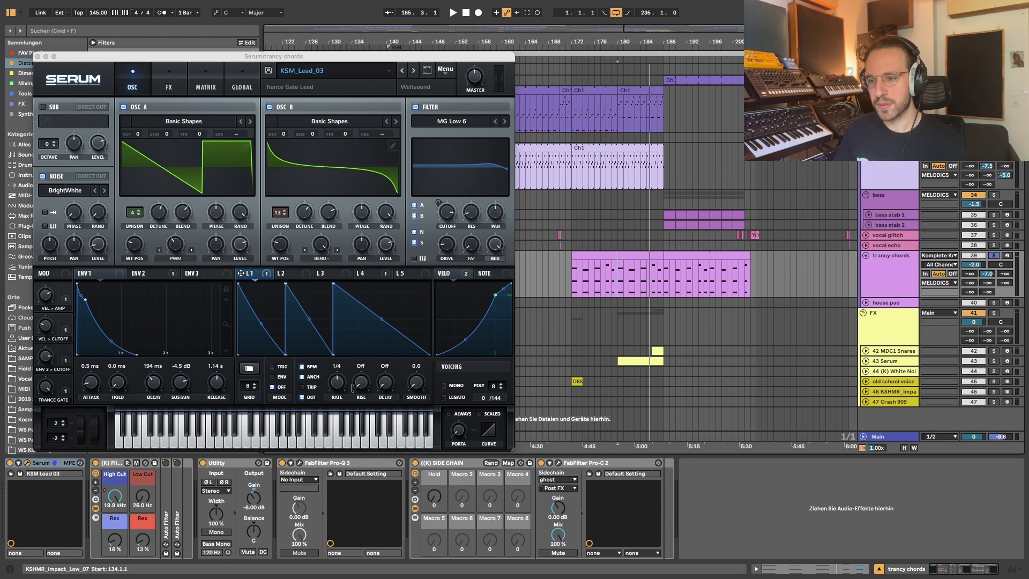
Duplicate the trancy chords track, keep the original folded, and solo and select the unfolded copy
left_click(865, 257)
left_click(992, 266)
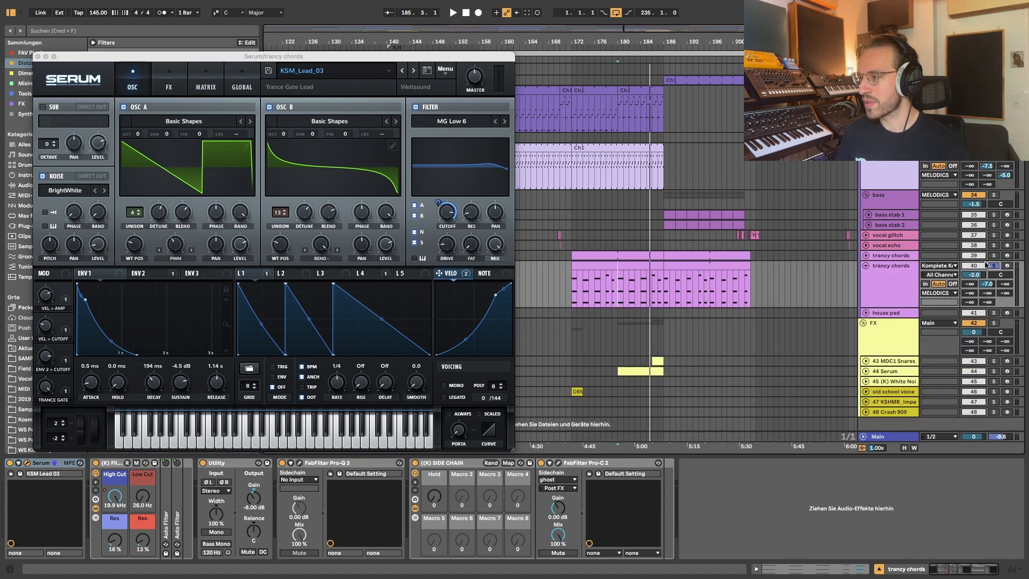
left_click(885, 256)
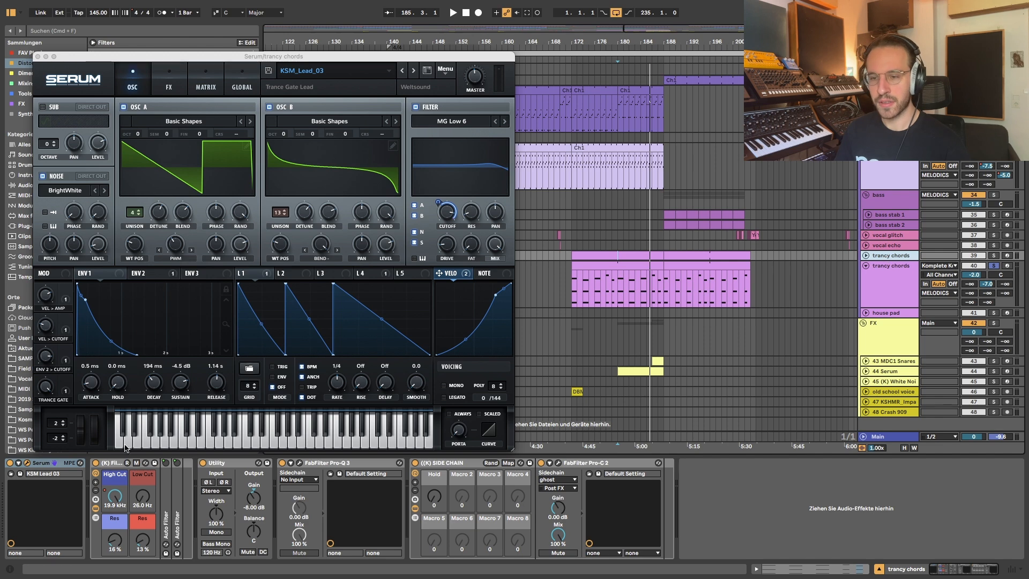
left_click(900, 278)
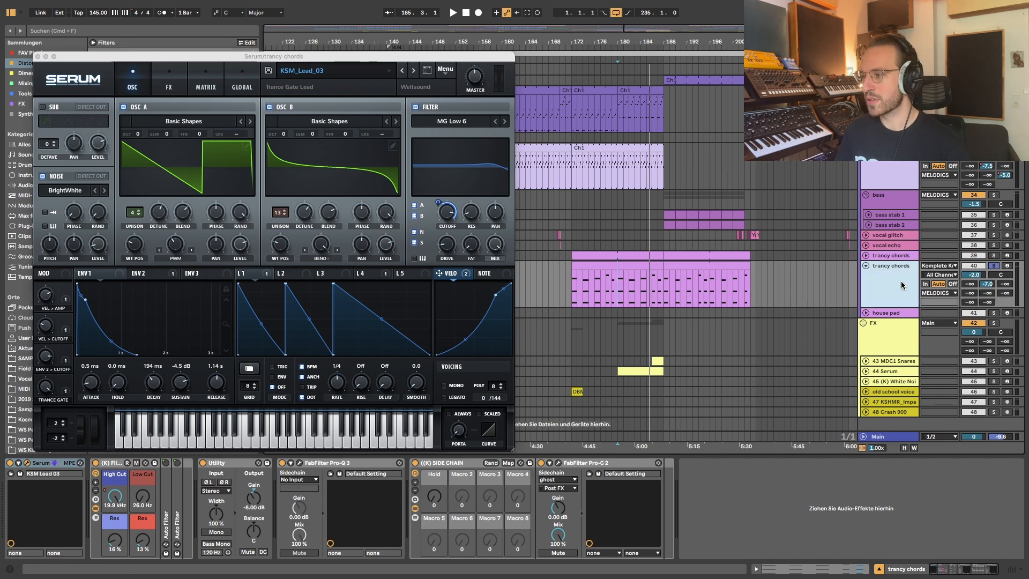
Set the loop to bars 180 to 188 of the unfolded trancy chords track
left_click(607, 275)
left_click(663, 283)
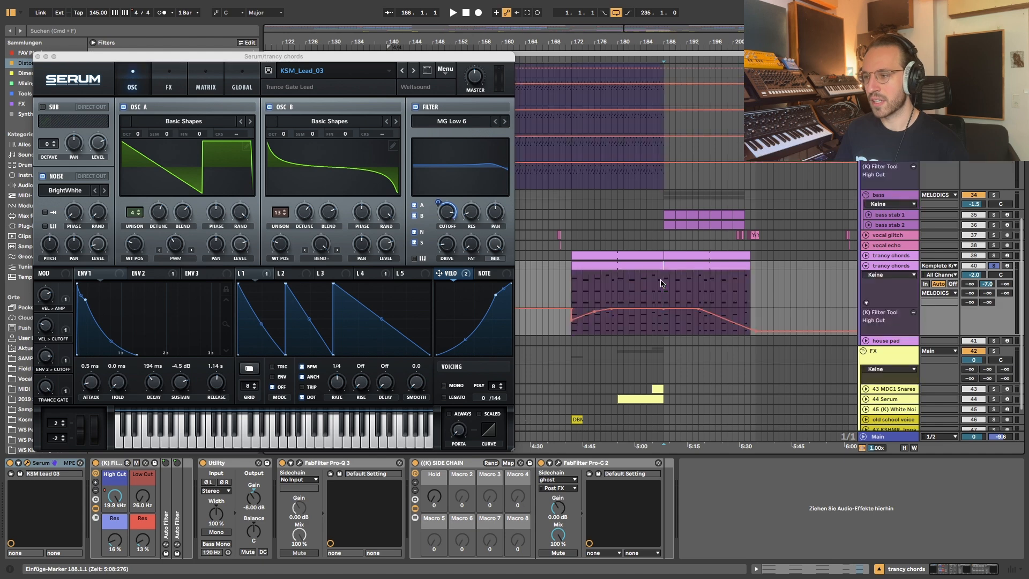
left_click_drag(662, 283, 618, 283)
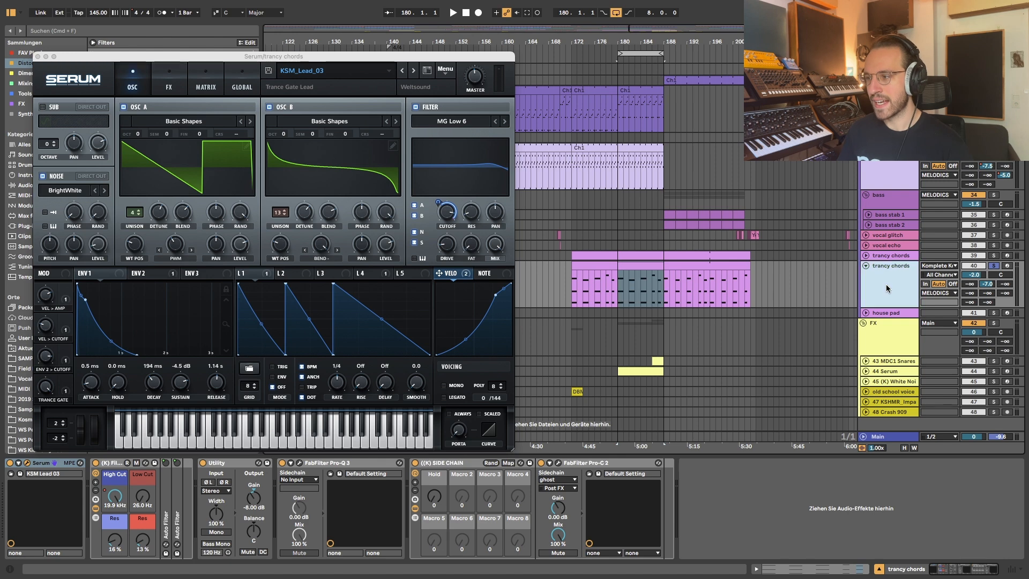
Split the long third ramp of Serum's LFO 1 into two equal saw ramps and listen to the loop
double_click(368, 344)
left_click_drag(368, 343, 380, 355)
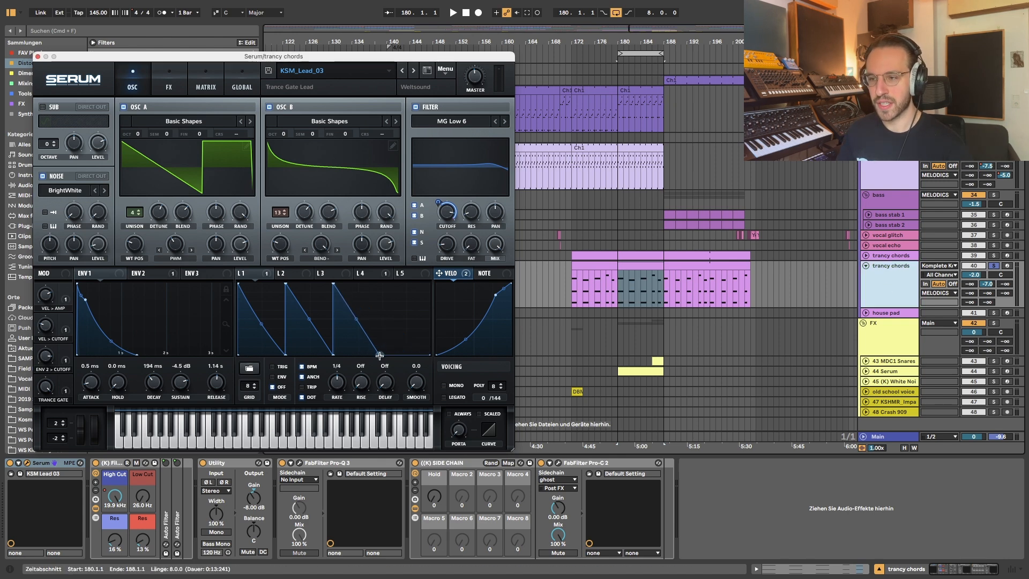
double_click(390, 310)
left_click_drag(391, 310, 381, 283)
key("space")
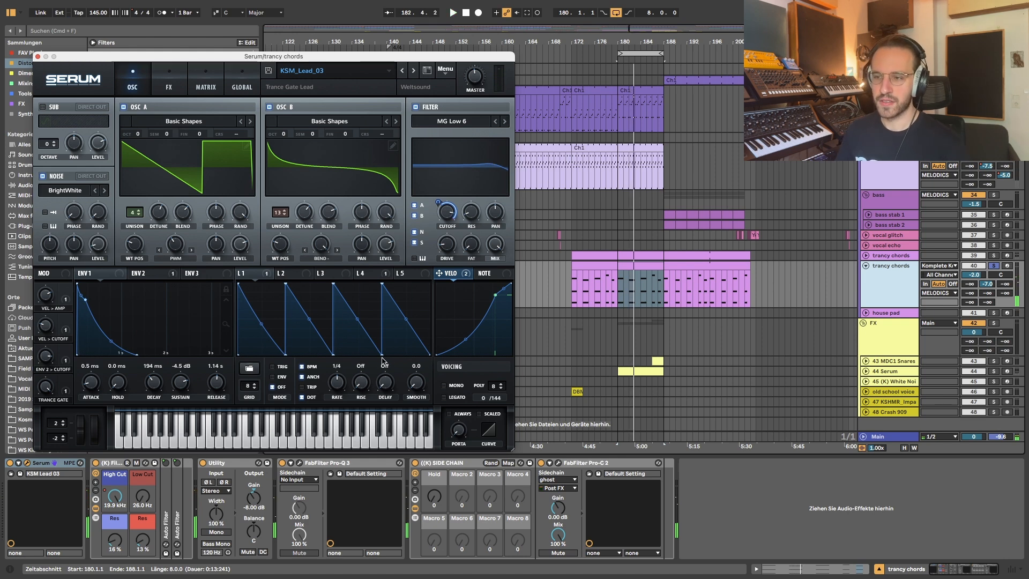
Remove the two added points from the LFO 1 shape and play the loop with three ramps again
double_click(382, 354)
double_click(382, 285)
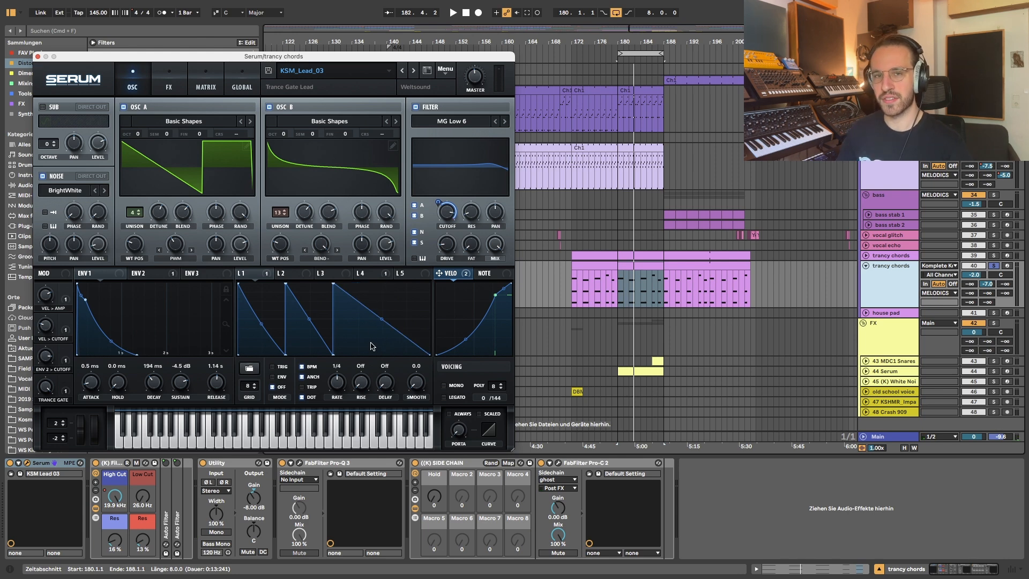
key("space")
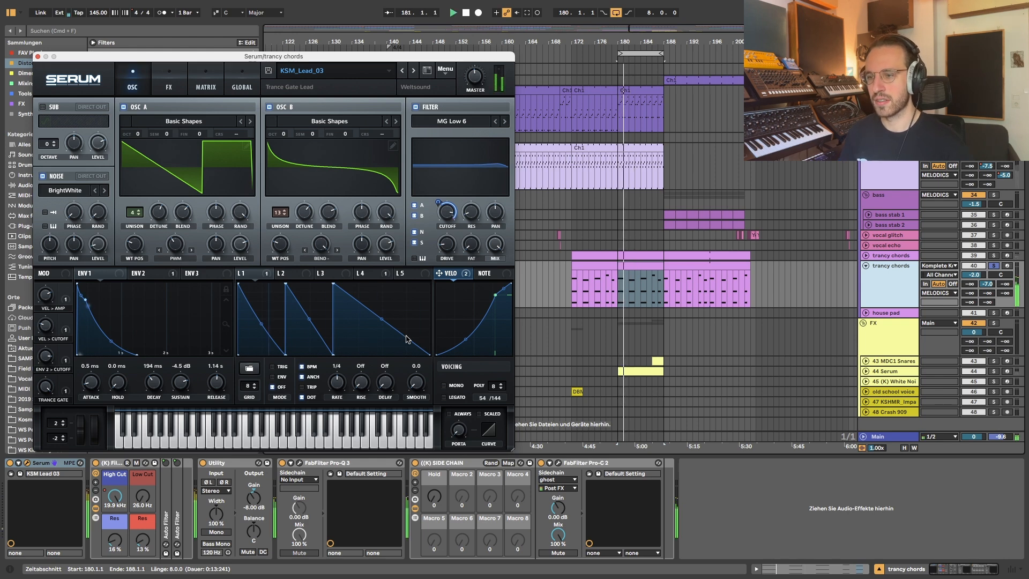
Add a point midway on LFO 1's long third ramp and bend both segments into a rounded S-shaped fall
left_click_drag(387, 319, 382, 307)
left_click_drag(430, 355, 383, 364)
key("super+z")
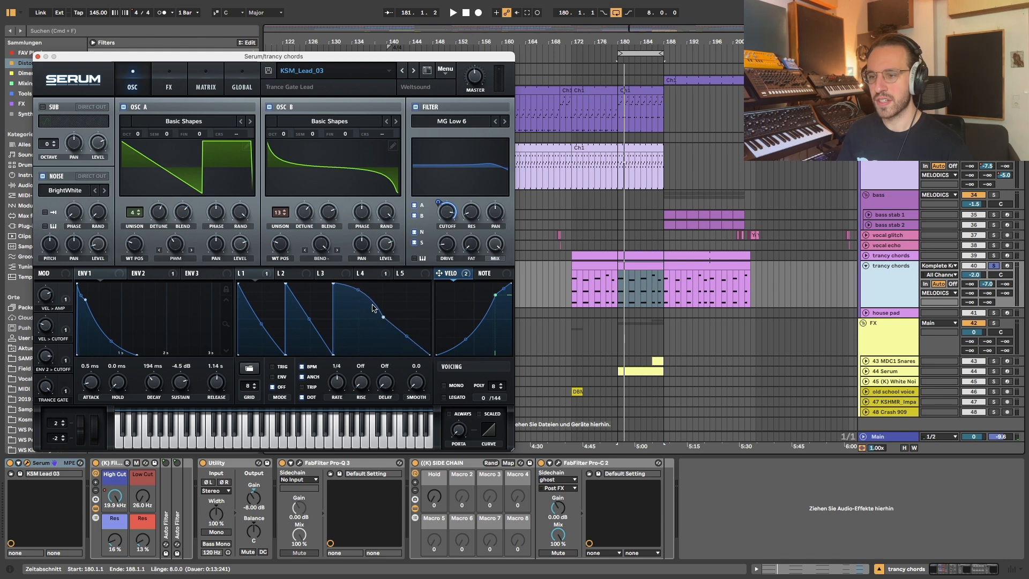
left_click_drag(406, 337, 404, 349)
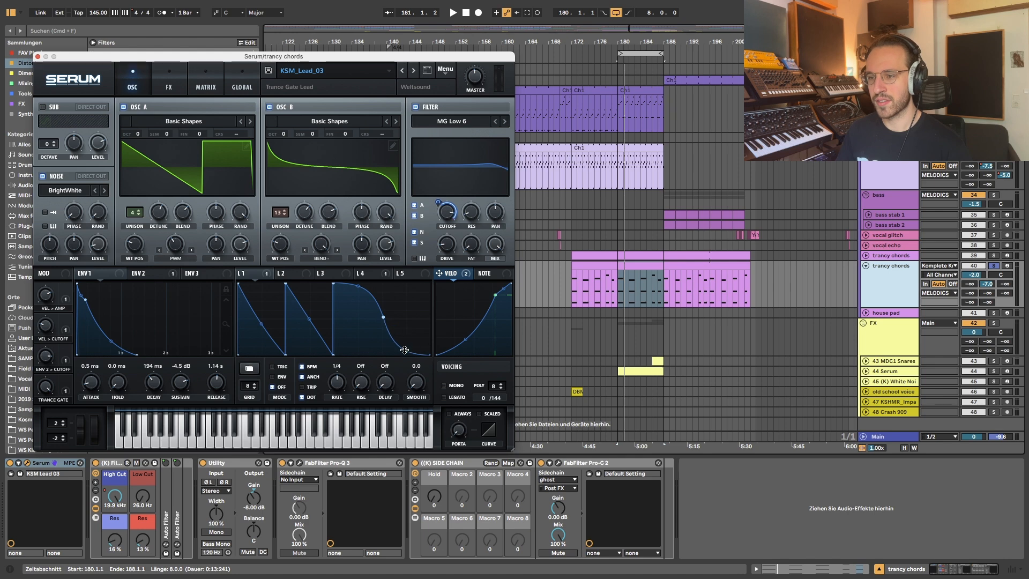
Curve LFO 1's first two ramps into steeper falls and extend the third ramp's rounded hold while playing the loop
left_click_drag(310, 320, 262, 343)
key("space")
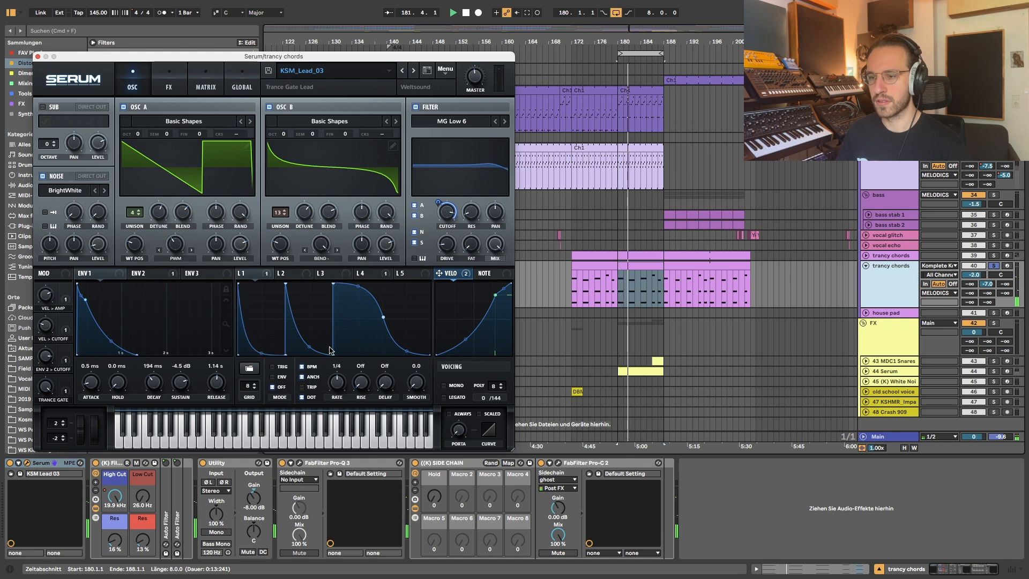
left_click_drag(383, 317, 404, 306)
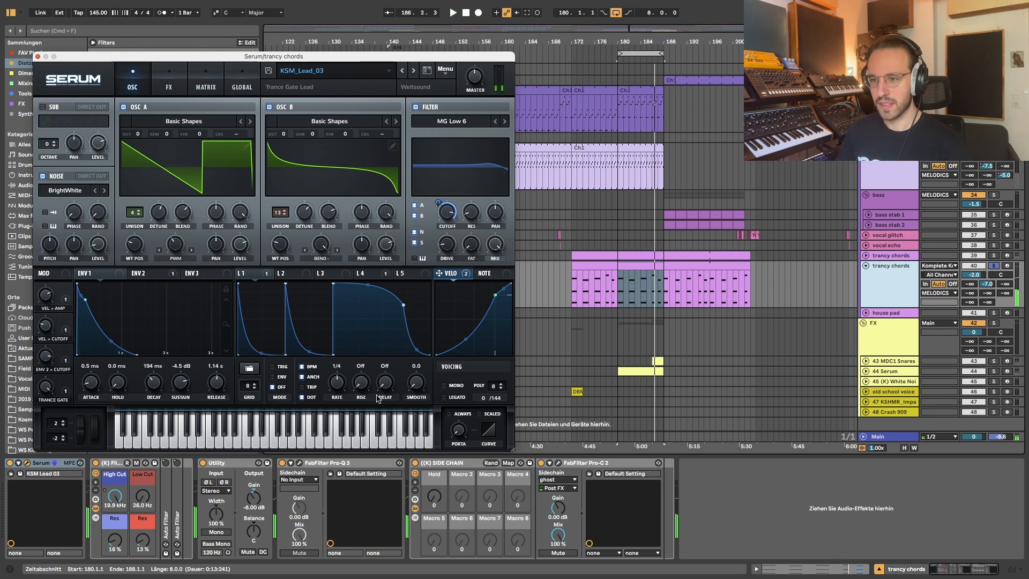
Set LFO 1's rate to 1/2 and squeeze its first ramp to about half its length
left_click_drag(333, 381, 333, 386)
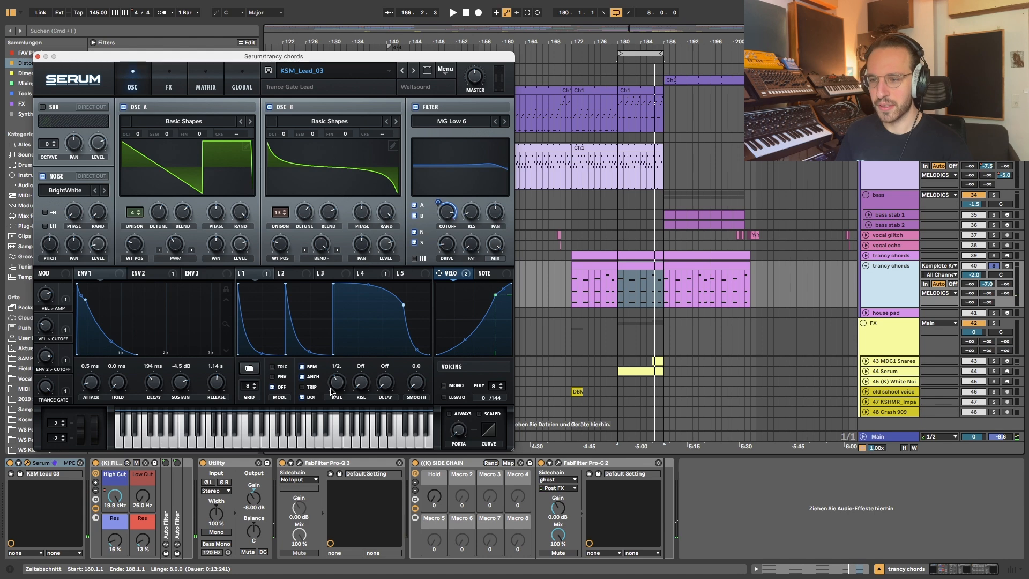
left_click_drag(285, 357, 263, 368)
mouse_move(285, 285)
left_mouse_down()
mouse_move(262, 284)
mouse_move(277, 272)
left_mouse_up()
Add points to LFO 1 for a third ramp that ends at the shape's midpoint and bend it into a rounded fall
double_click(286, 353)
double_click(295, 307)
double_click(301, 341)
left_click_drag(301, 340, 319, 365)
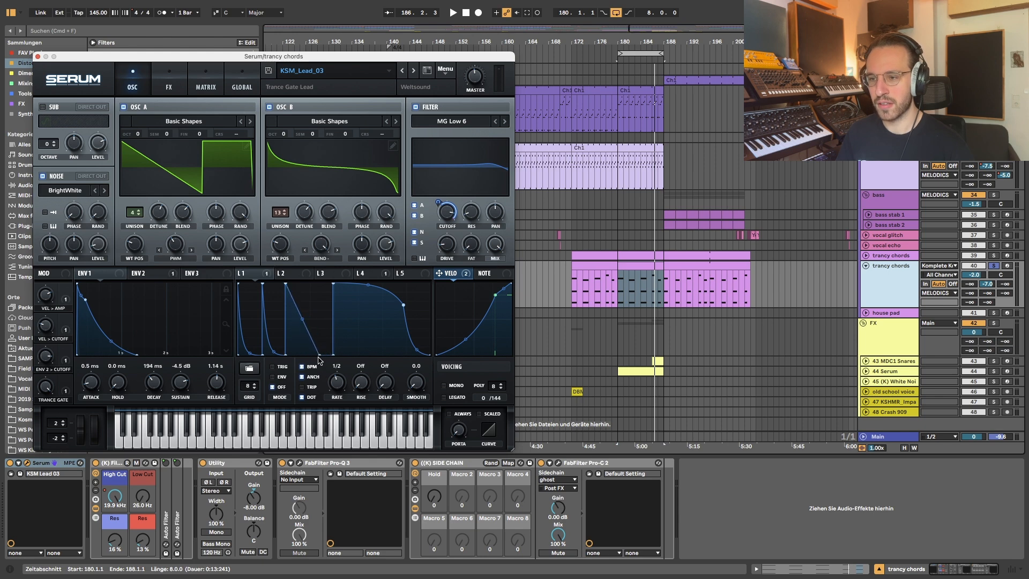
right_click(318, 356)
left_click(319, 326)
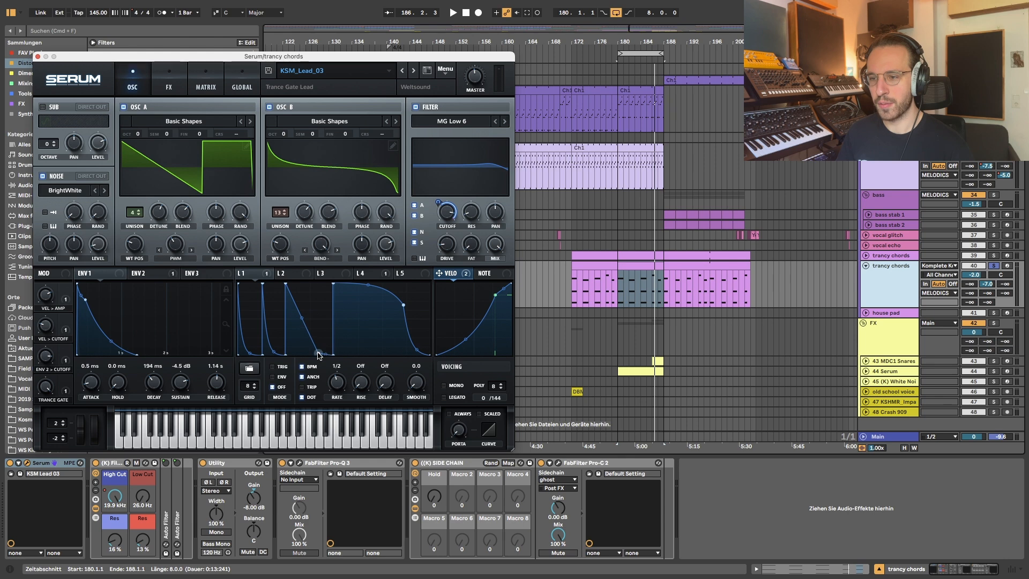
left_click_drag(319, 354, 335, 364)
left_click_drag(308, 322, 309, 302)
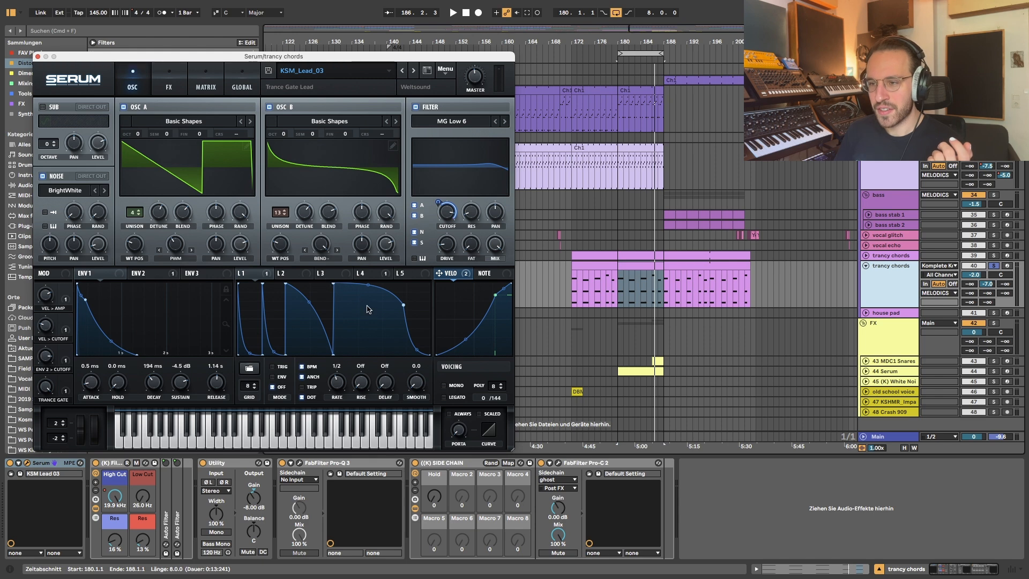
Insert a short steep ramp just after LFO 1's midpoint and add a full-height peak that starts the following ramp
double_click(355, 336)
double_click(355, 336)
double_click(355, 336)
double_click(355, 336)
left_click_drag(356, 336, 360, 361)
double_click(354, 346)
left_click_drag(348, 322, 345, 325)
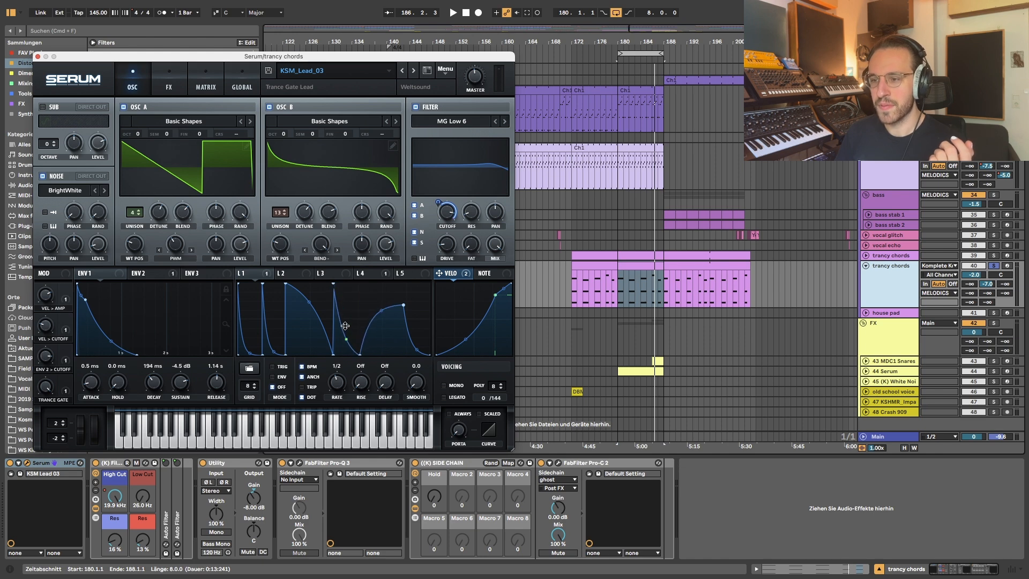
double_click(359, 288)
left_click_drag(359, 288, 361, 242)
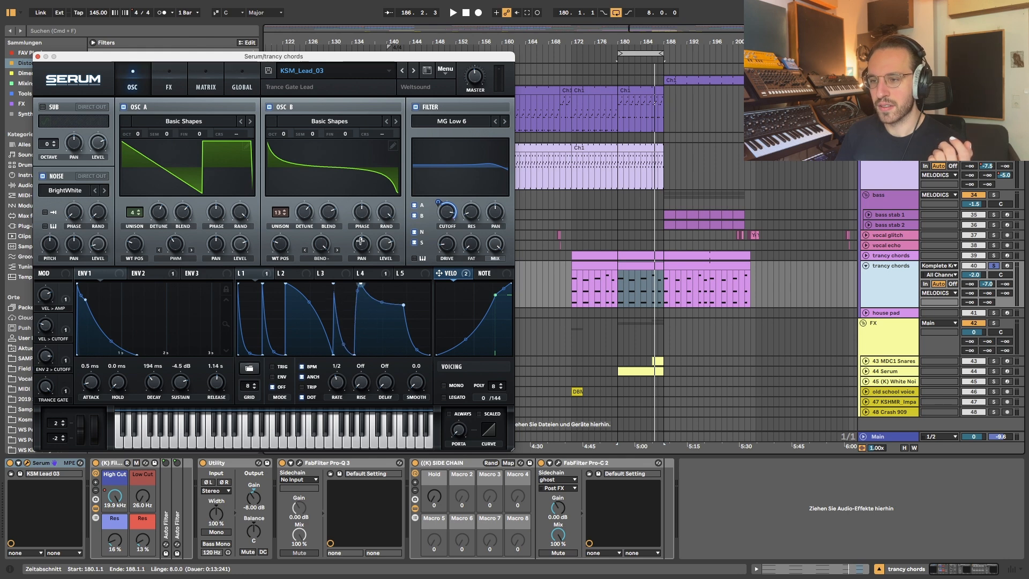
left_click_drag(352, 352, 359, 355)
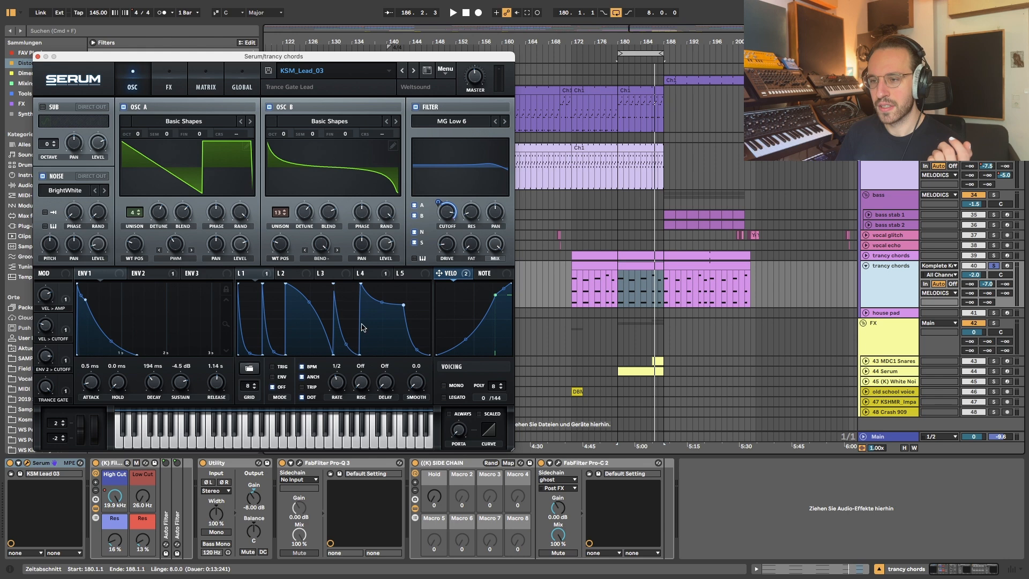
Split LFO 1's final section into a rounded ramp and a short steep last ramp, and play the loop
left_click_drag(404, 307, 403, 375)
double_click(414, 309)
left_click_drag(415, 308, 403, 283)
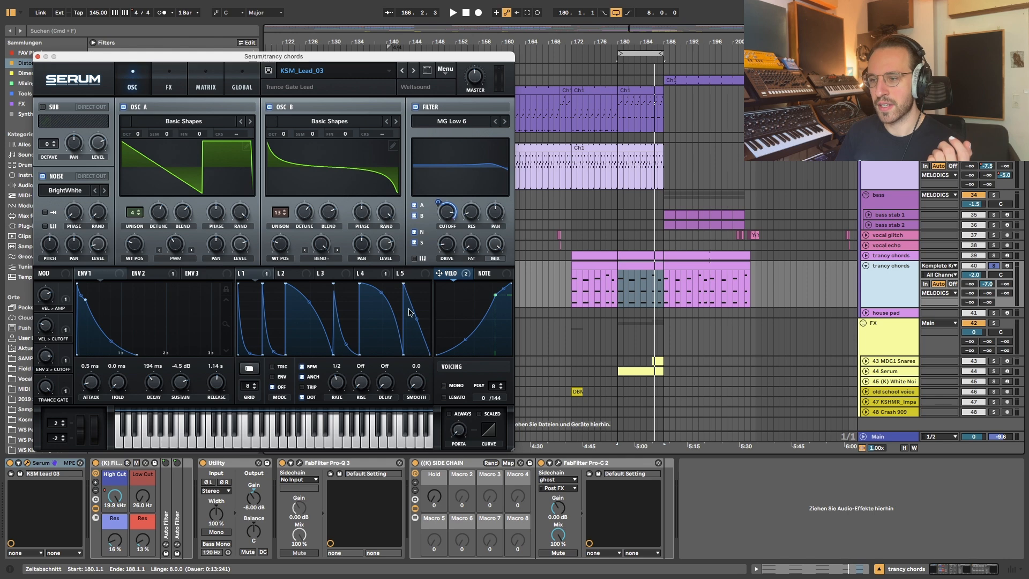
left_click_drag(416, 319, 417, 341)
key("space")
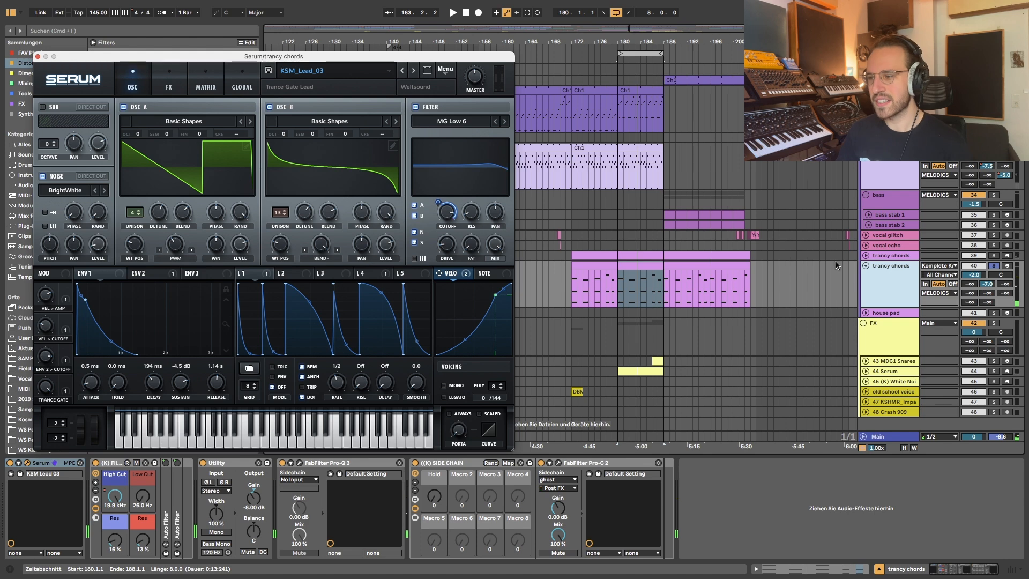
Check LFO 1's modulation destination and close the Serum window
right_click(267, 274)
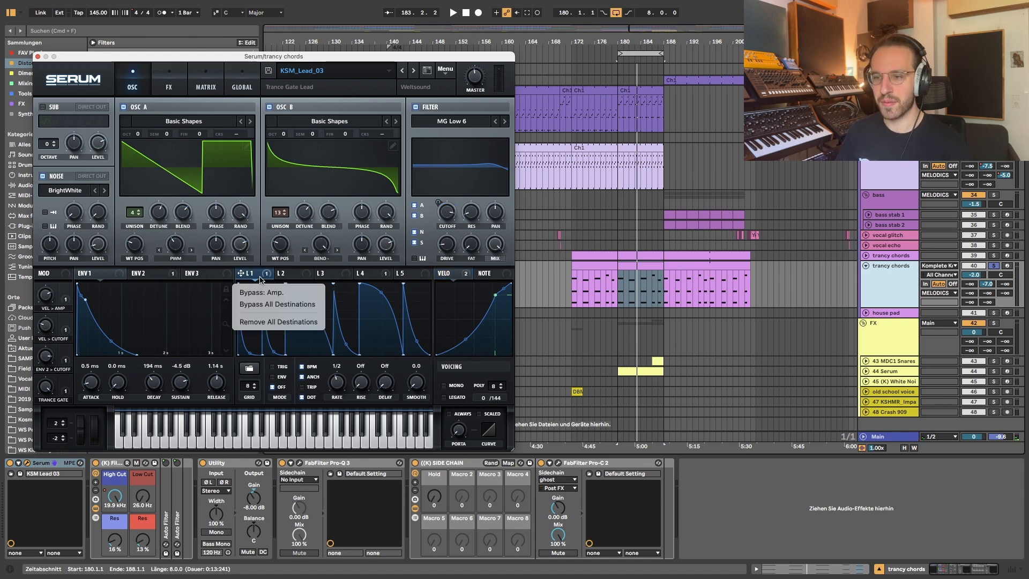
left_click(275, 291)
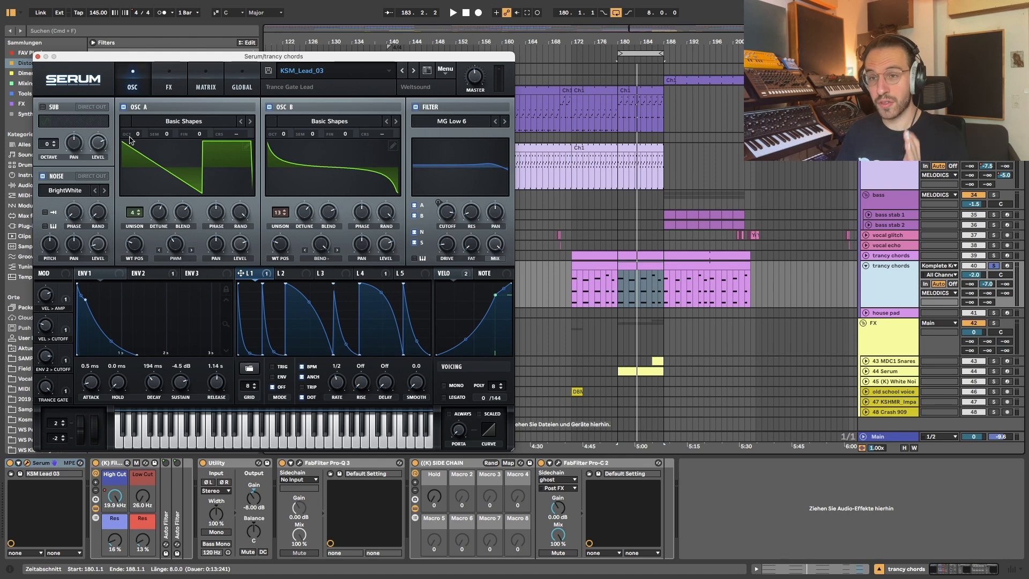
left_click(37, 57)
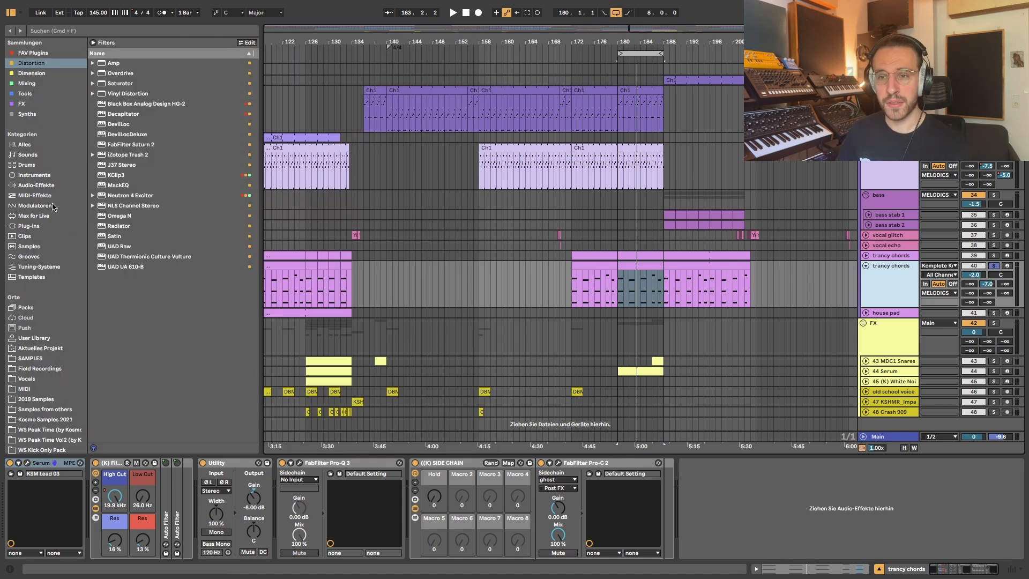
Find ShaperBox 2 among the FX plugins and load it at the end of the trancy chords device chain
left_click(30, 225)
left_click(25, 94)
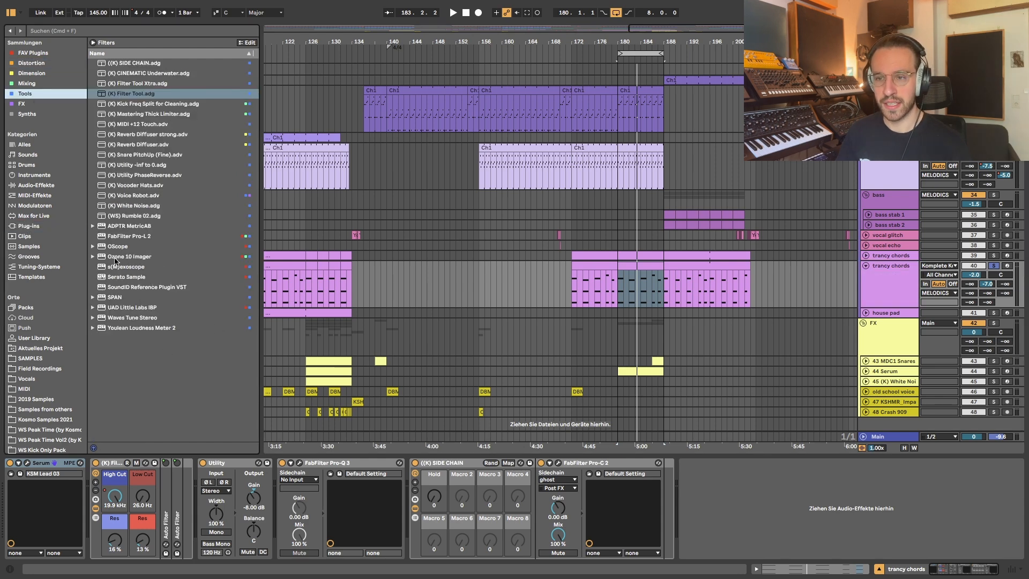
left_click(22, 104)
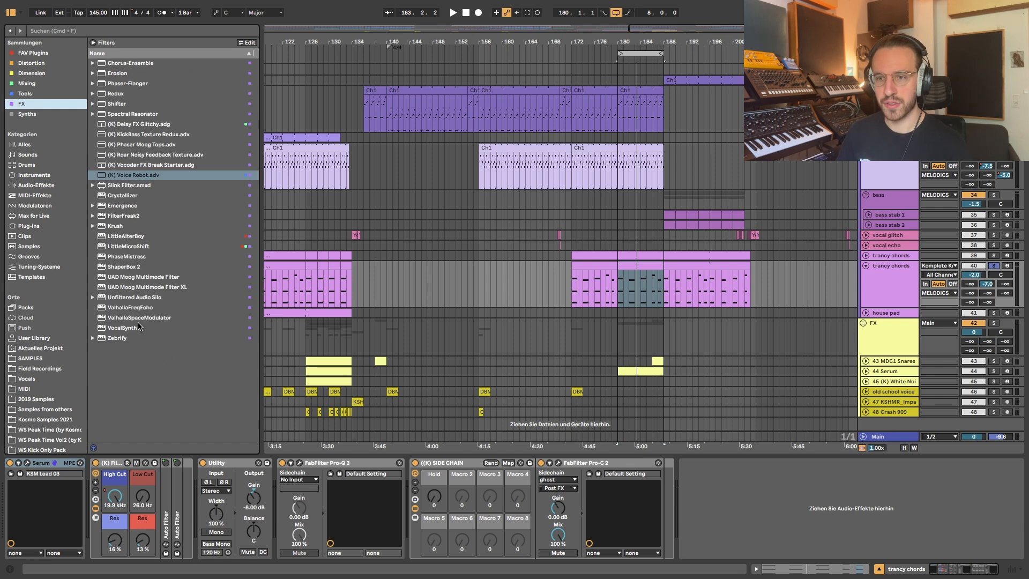
left_click(127, 266)
left_click_drag(276, 315, 276, 315)
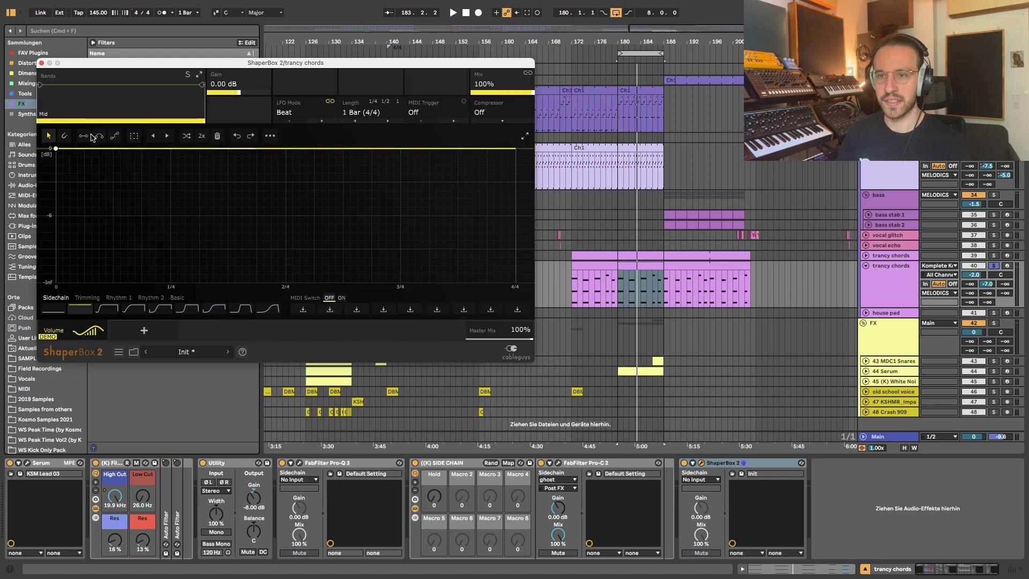
Draw ShaperBox's volume curve as two quarter-bar falling ramps followed by one half-bar falling ramp
left_click(84, 136)
left_click_drag(56, 148, 164, 282)
left_click(164, 148)
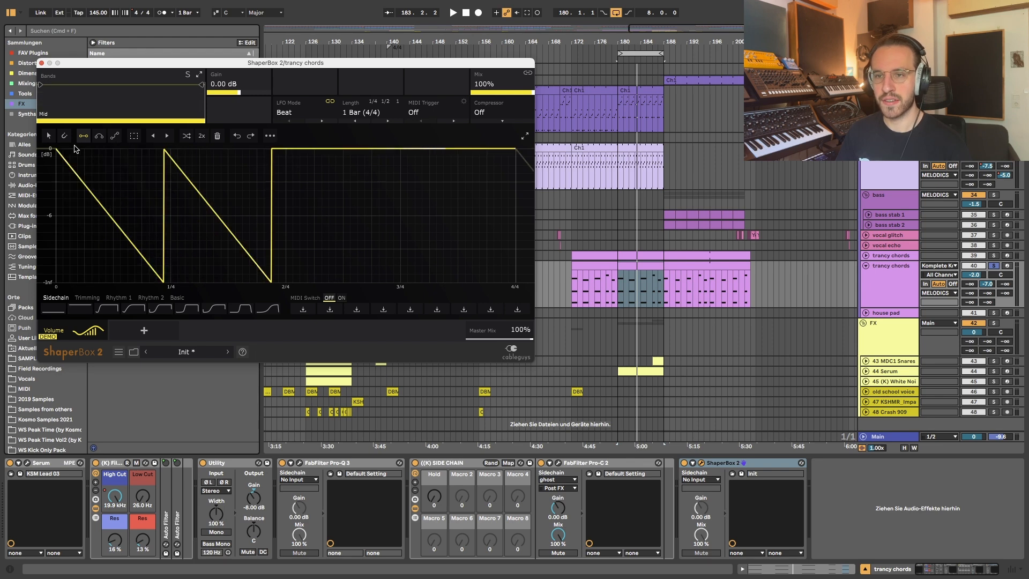
left_click_drag(56, 149, 171, 282)
left_click(171, 148)
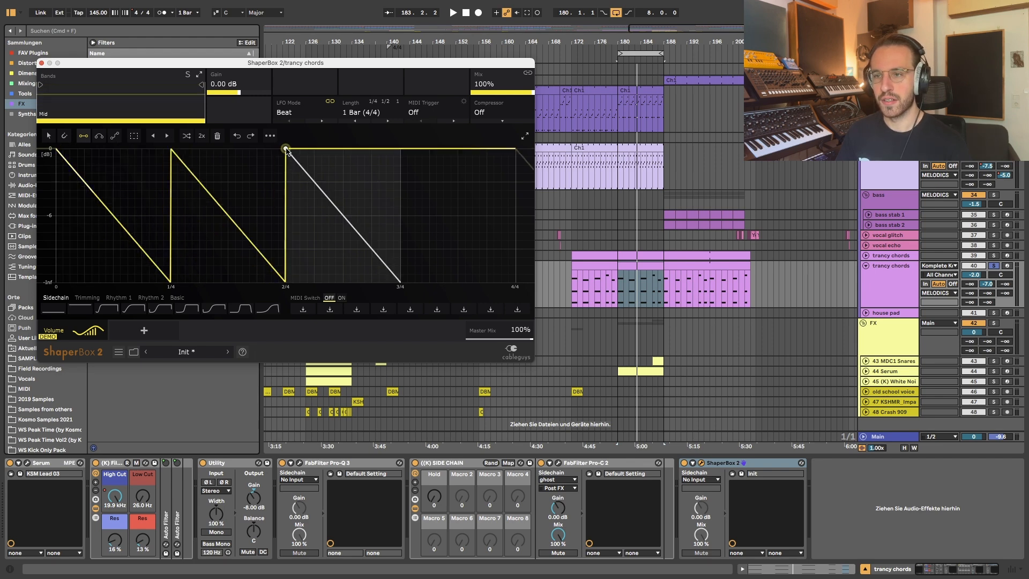
left_click(286, 148)
left_click(401, 149)
left_click_drag(286, 149, 515, 283)
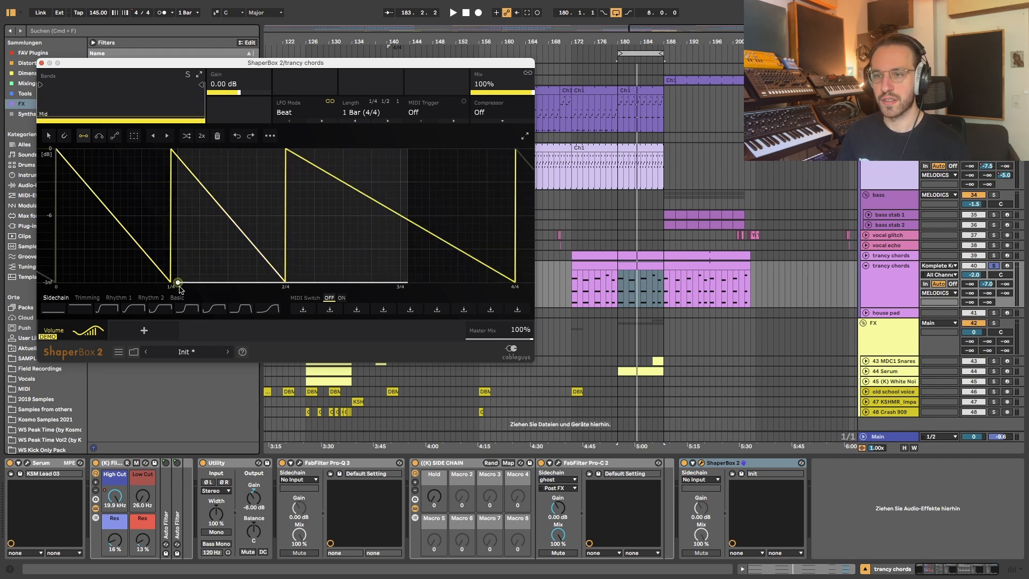
Set ShaperBox's LFO length to 1/2 and remove the plugin from the trancy chords track
left_click(365, 112)
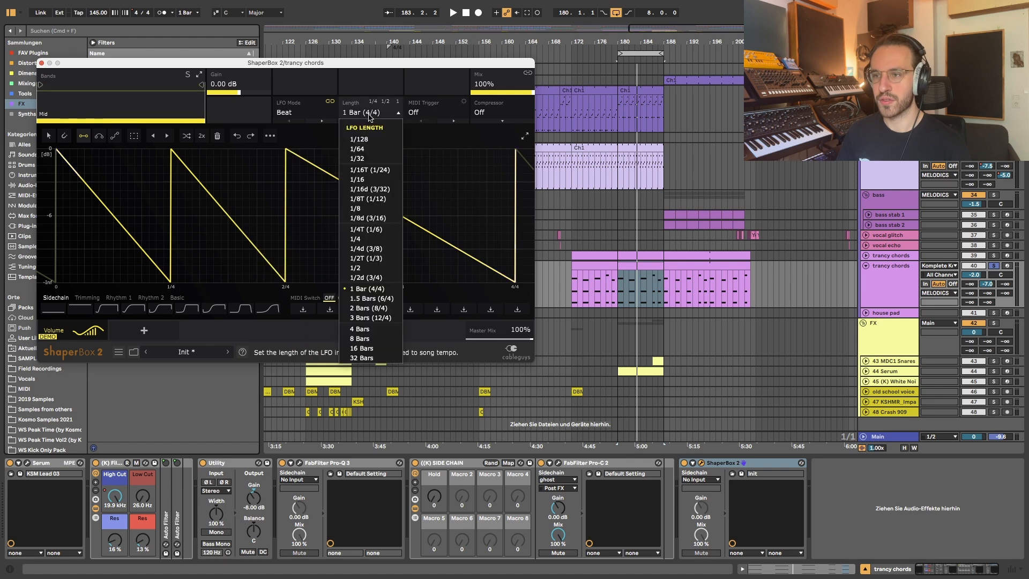
left_click(361, 270)
left_click(41, 63)
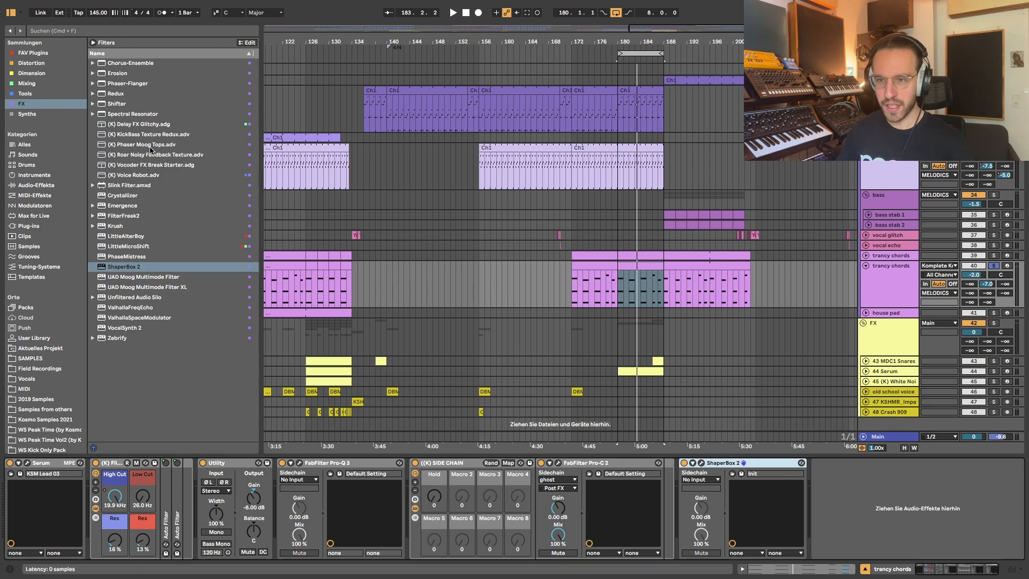
key("Delete")
Add the Auto Pan audio effect to the end of the trancy chords device chain
left_click(36, 185)
left_click(122, 104)
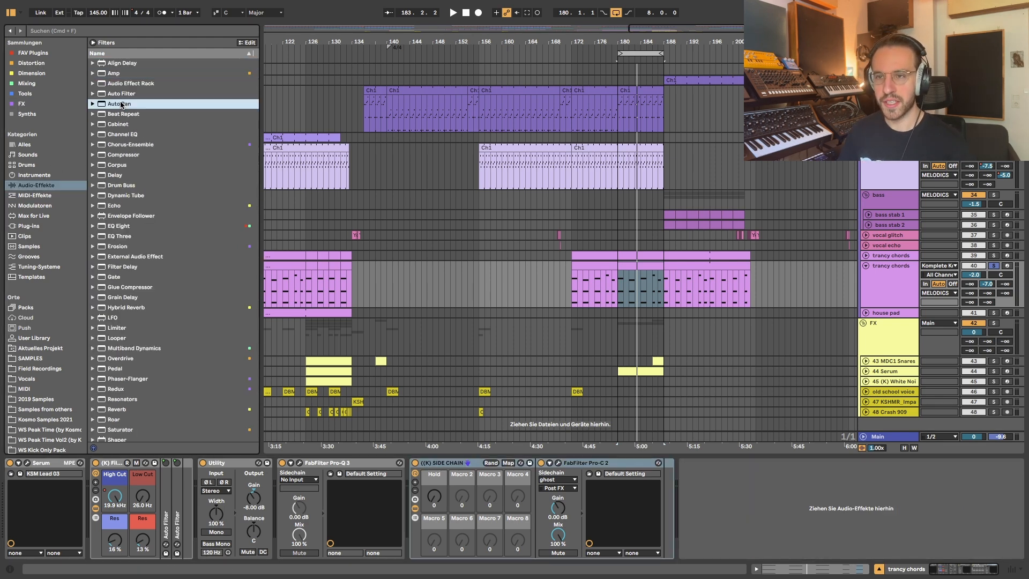
left_click_drag(666, 455, 748, 503)
Configure Auto Pan with a tempo-synced rate, 100 % amount, saw waveform and 0° phase, and play the loop briefly
left_click(719, 549)
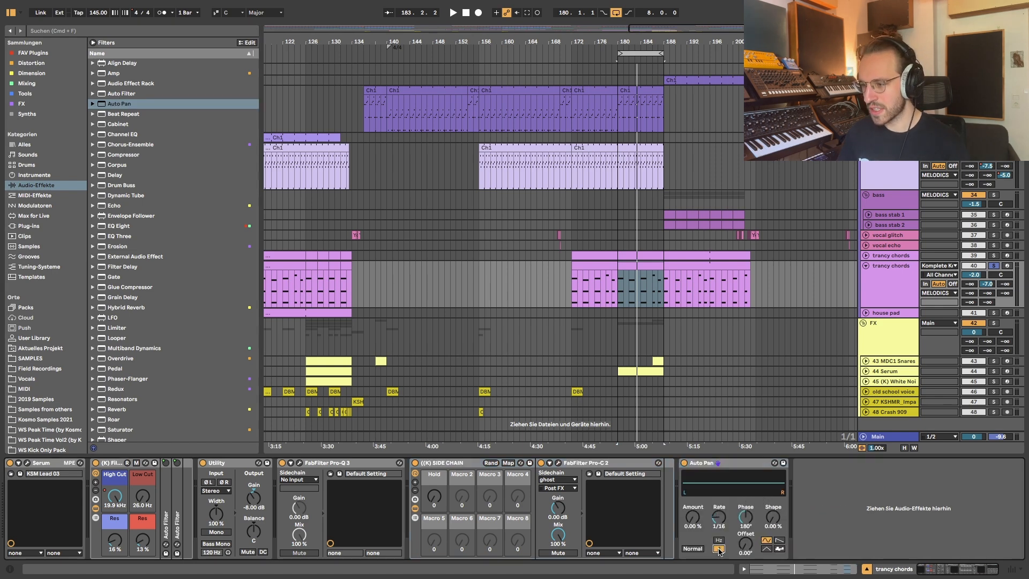
left_click_drag(696, 524, 697, 482)
left_click(779, 540)
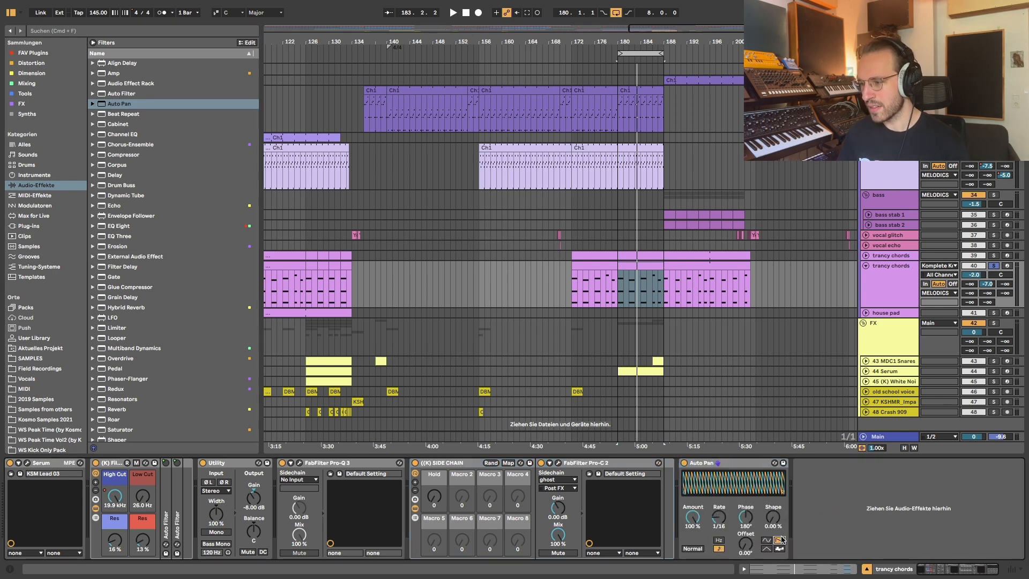
left_click_drag(747, 519, 746, 558)
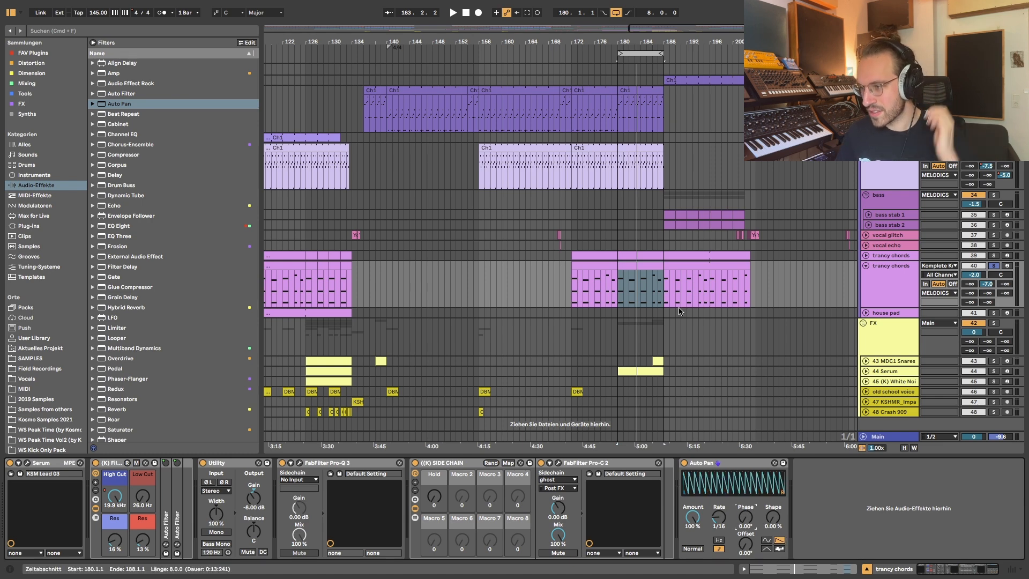
key("space")
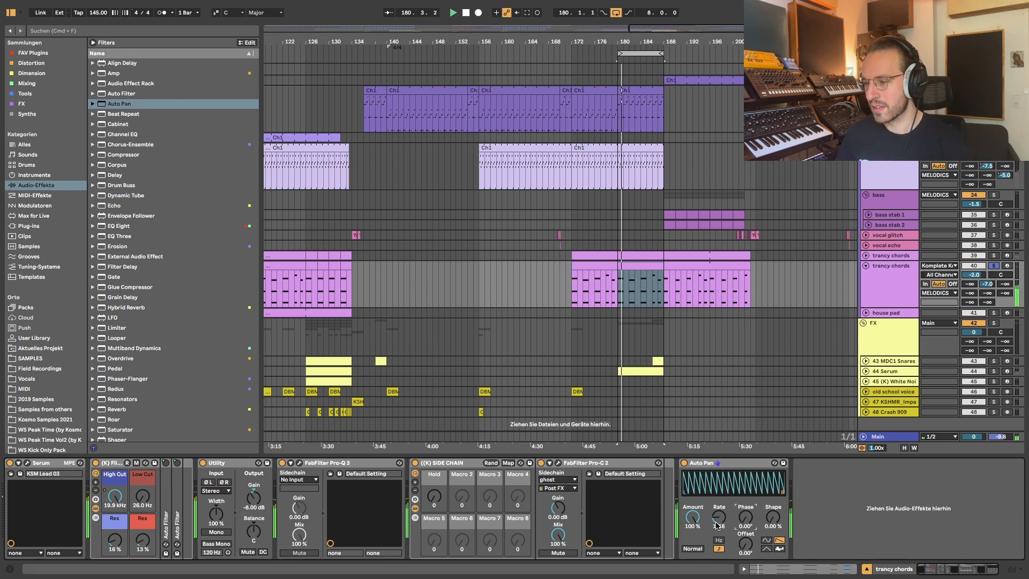
key("space")
Show Auto Pan's rate automation in a new automation lane around bar 180
right_click(717, 522)
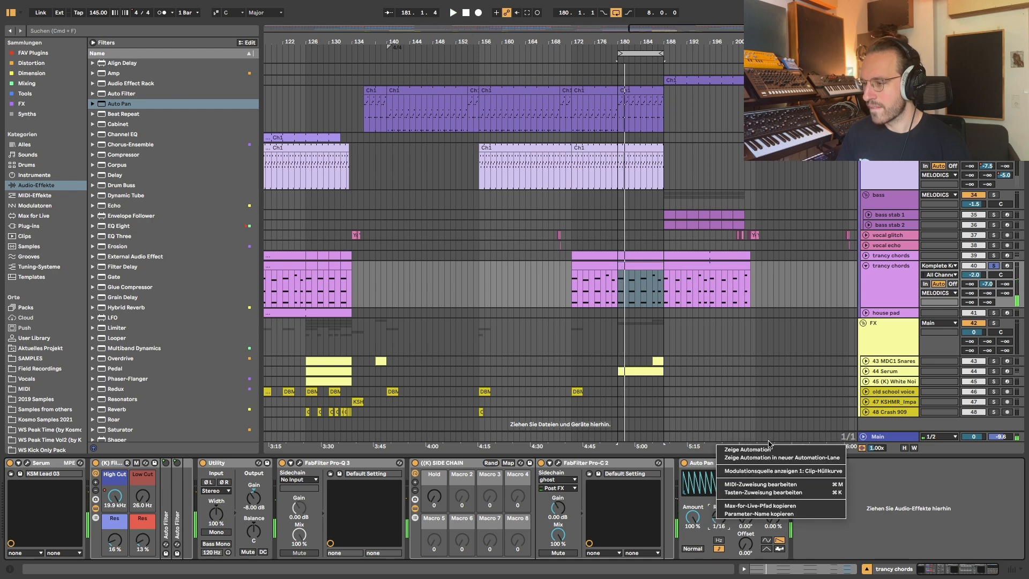
left_click(743, 456)
scroll(636, 323, "up", 5)
scroll(574, 312, "up", 3)
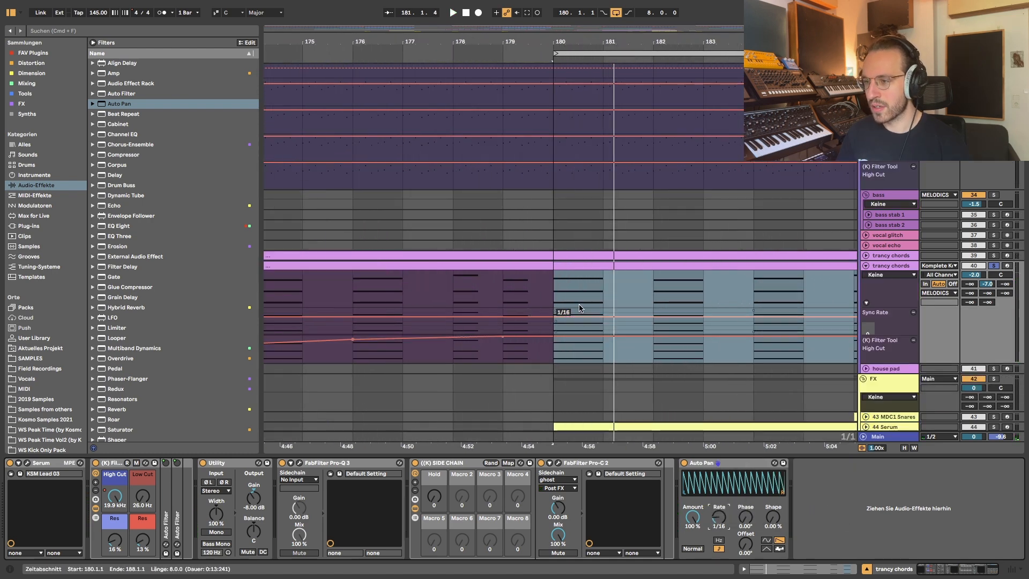
Switch the grid to 1/4, draw a short rate change in the Auto Pan automation at bar 180 and play it
right_click(581, 299)
left_click(595, 461)
mouse_move(585, 316)
left_mouse_down()
mouse_move(578, 325)
mouse_move(578, 310)
mouse_move(611, 315)
mouse_move(566, 318)
mouse_move(578, 320)
left_mouse_up()
left_click(550, 304)
key("space")
key("space")
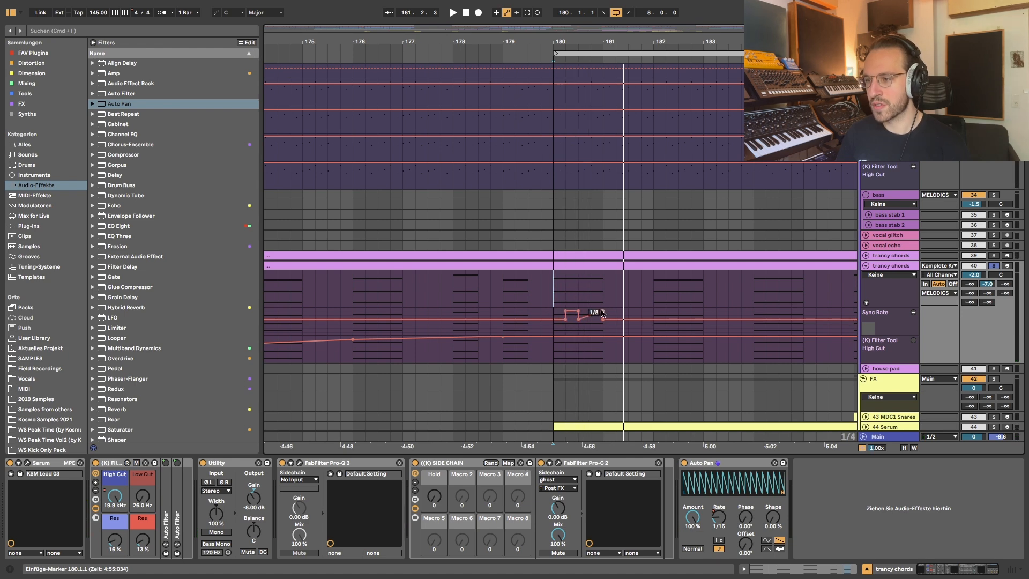
Lower the rate automation point that ends the short step after bar 180 and listen from bar 180
key("space")
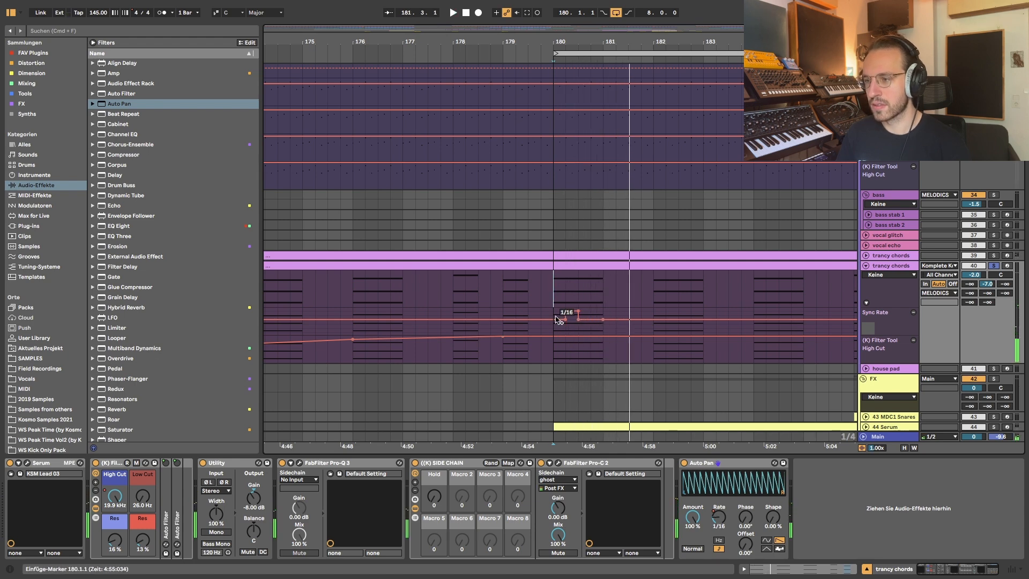
left_click_drag(579, 319, 578, 324)
left_click(553, 293)
key("space")
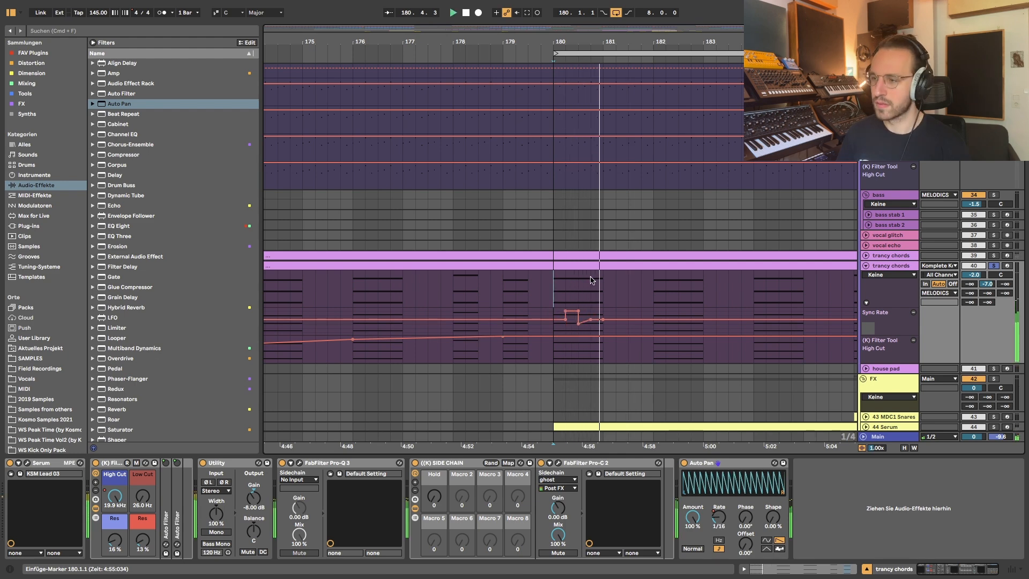
scroll(590, 309, "down", 2)
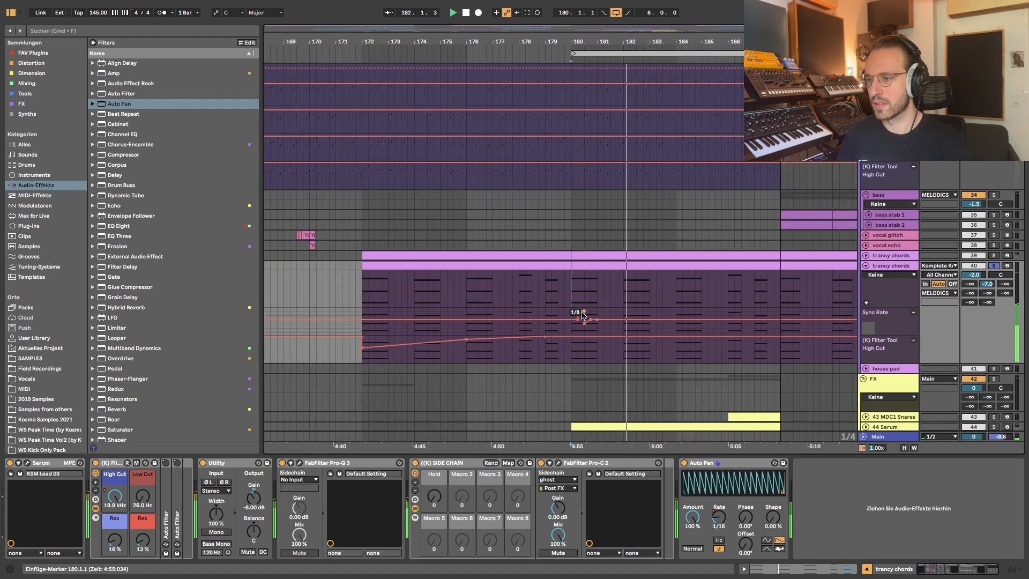
scroll(581, 315, "down", 2)
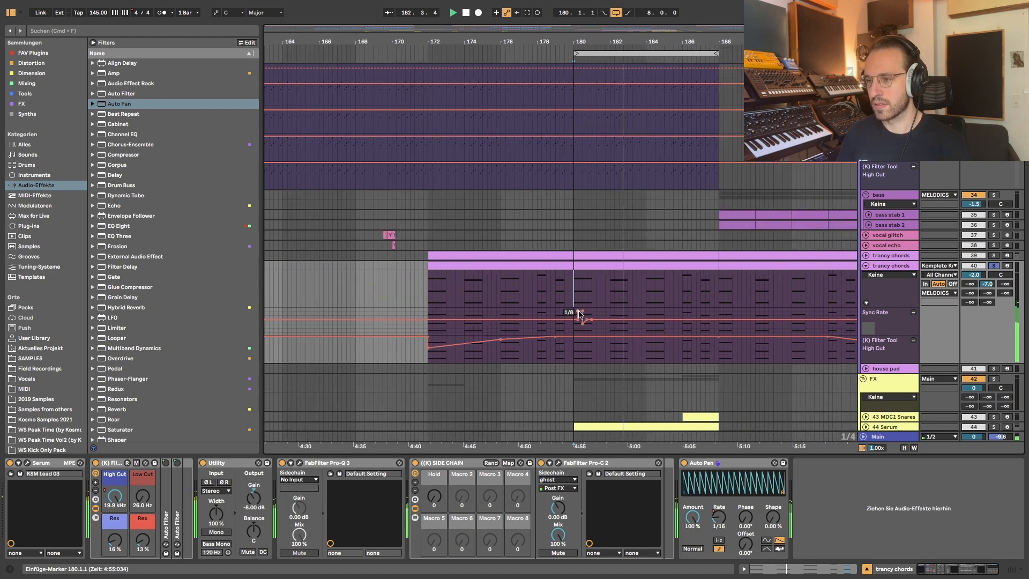
Remove Auto Pan from the trancy chords track and hide the automation lanes
left_click(709, 464)
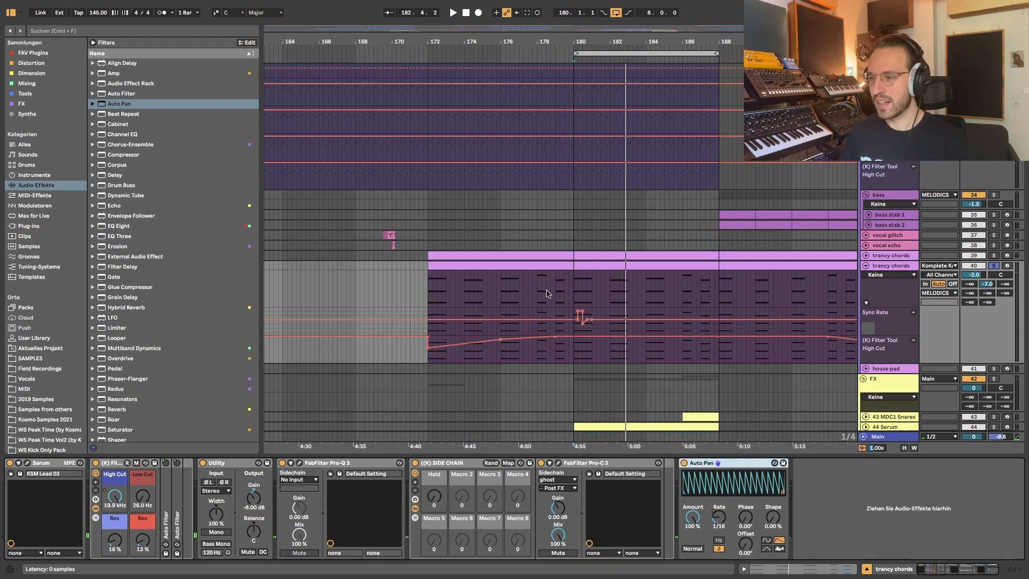
key("Delete")
key("a")
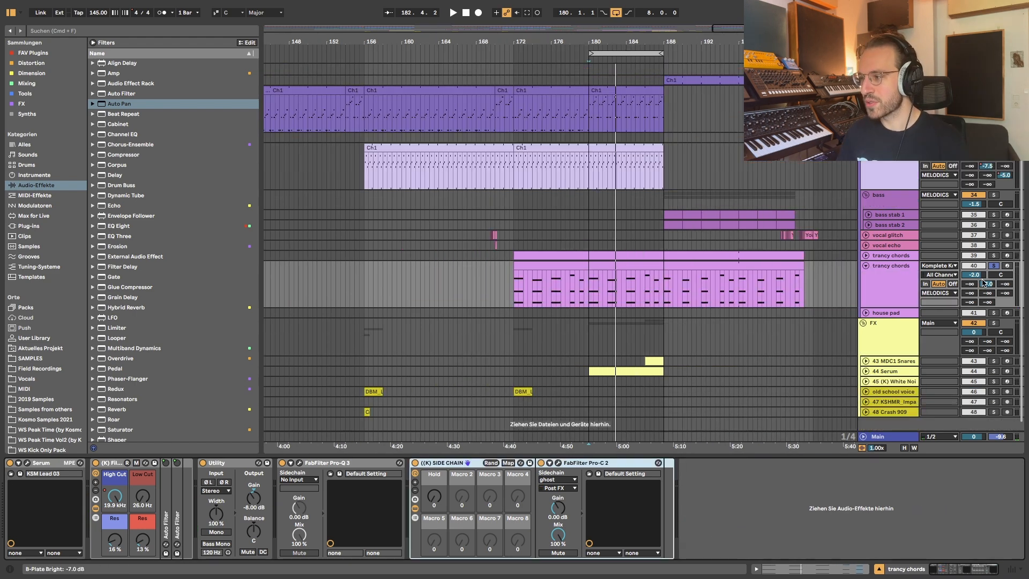
Take the trancy chords track out of solo
left_click(993, 266)
scroll(568, 288, "down", 1)
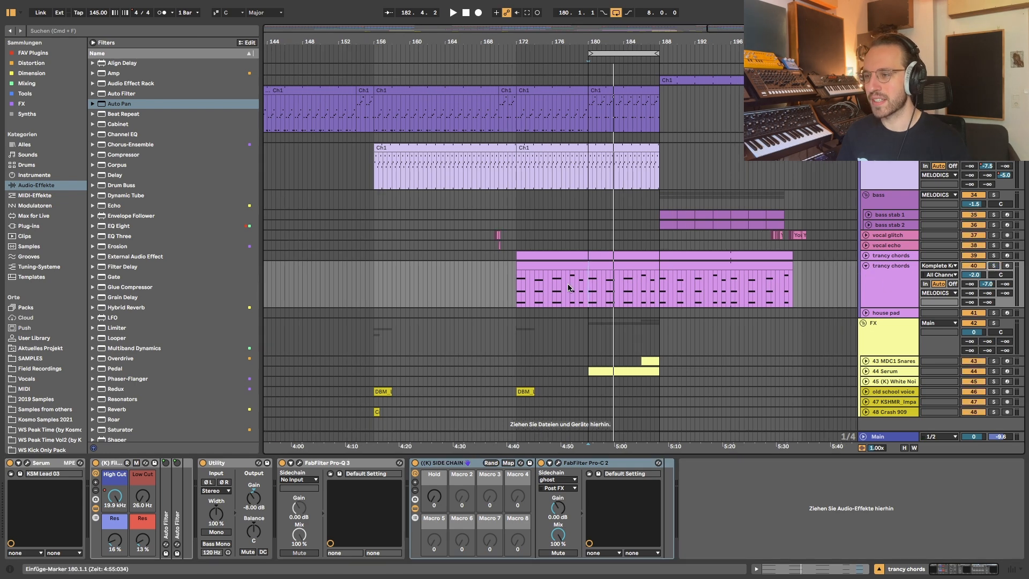
scroll(595, 288, "up", 3)
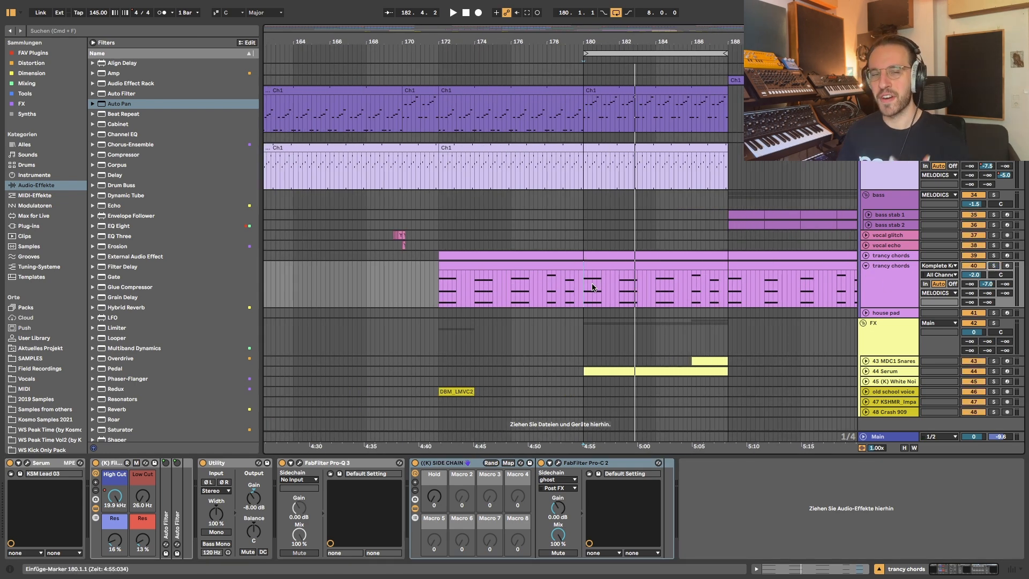
scroll(592, 288, "down", 4)
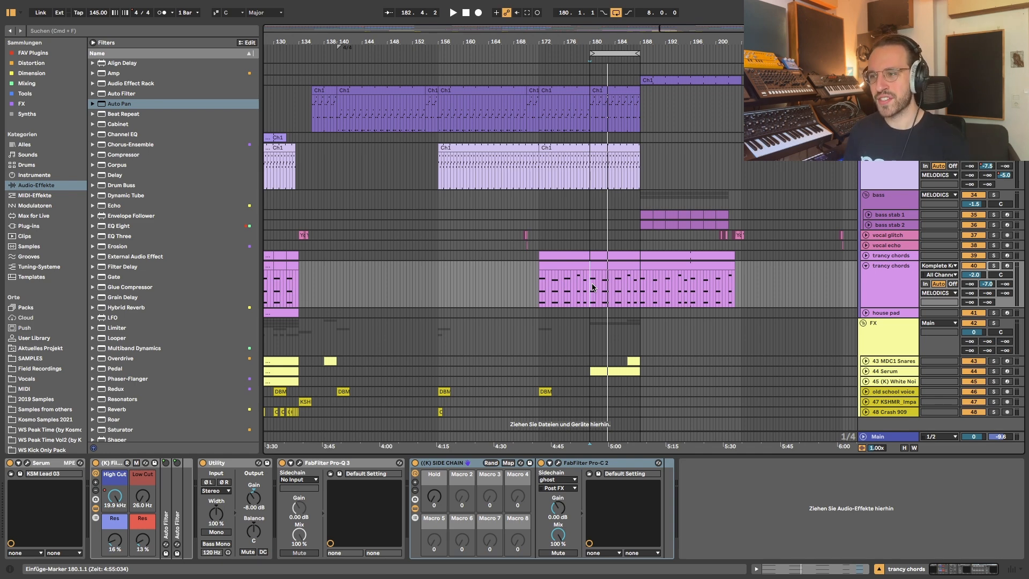
scroll(592, 287, "down", 3)
scroll(615, 251, "up", 5)
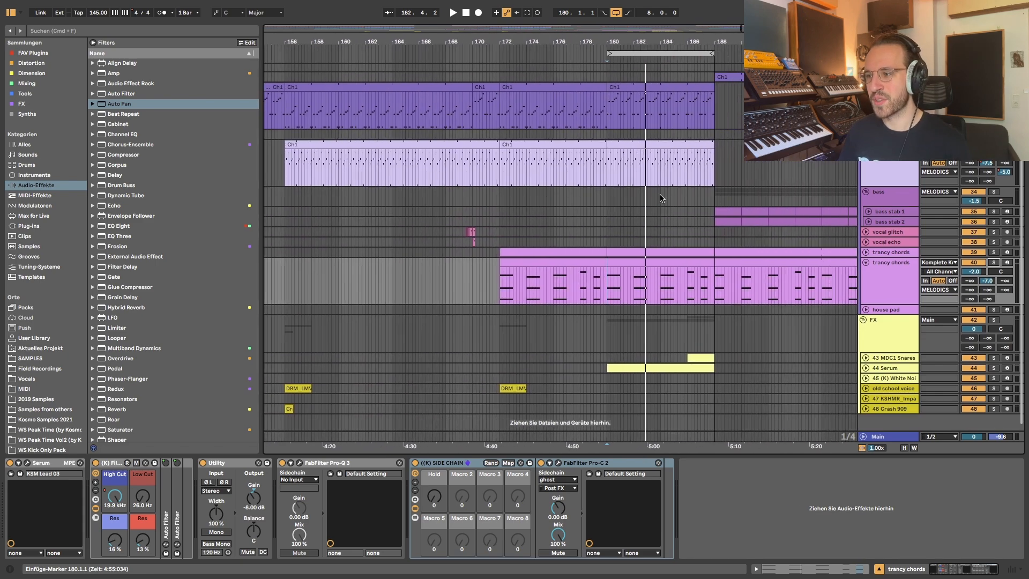